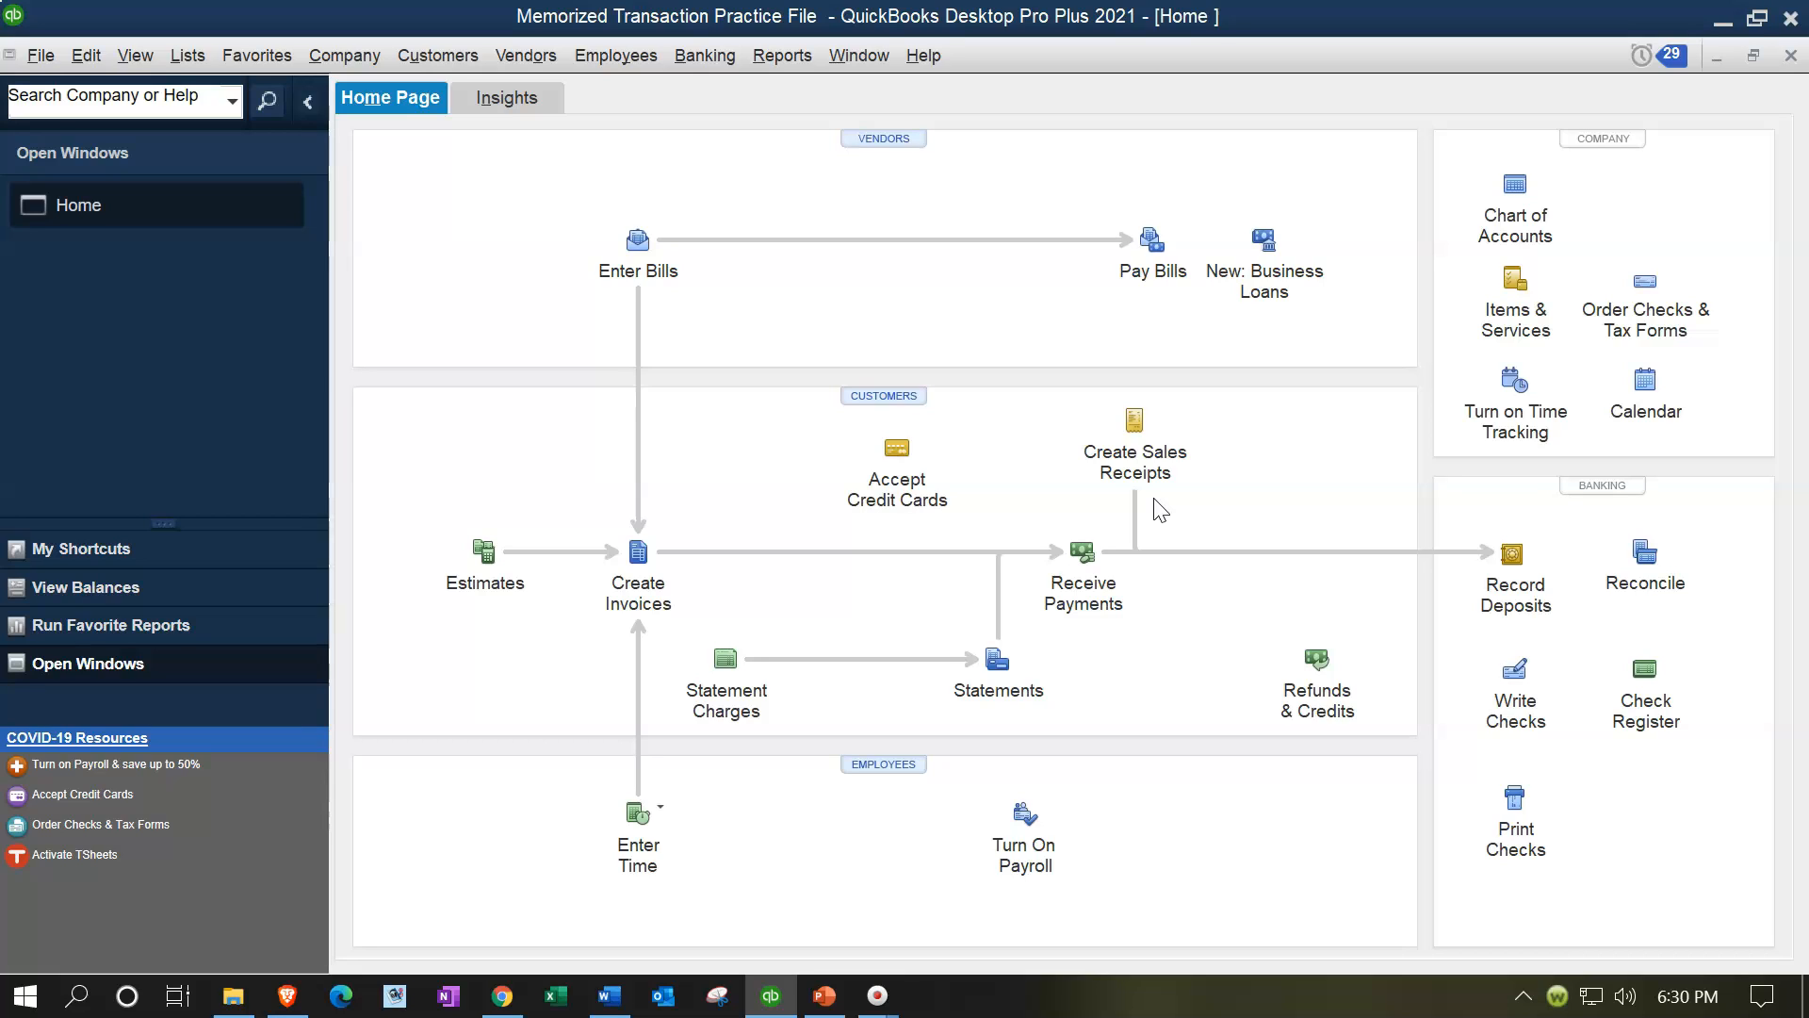
# Step: Start a new sales receipt and quick-add a new customer named customer 4
pyautogui.click(1130, 436)
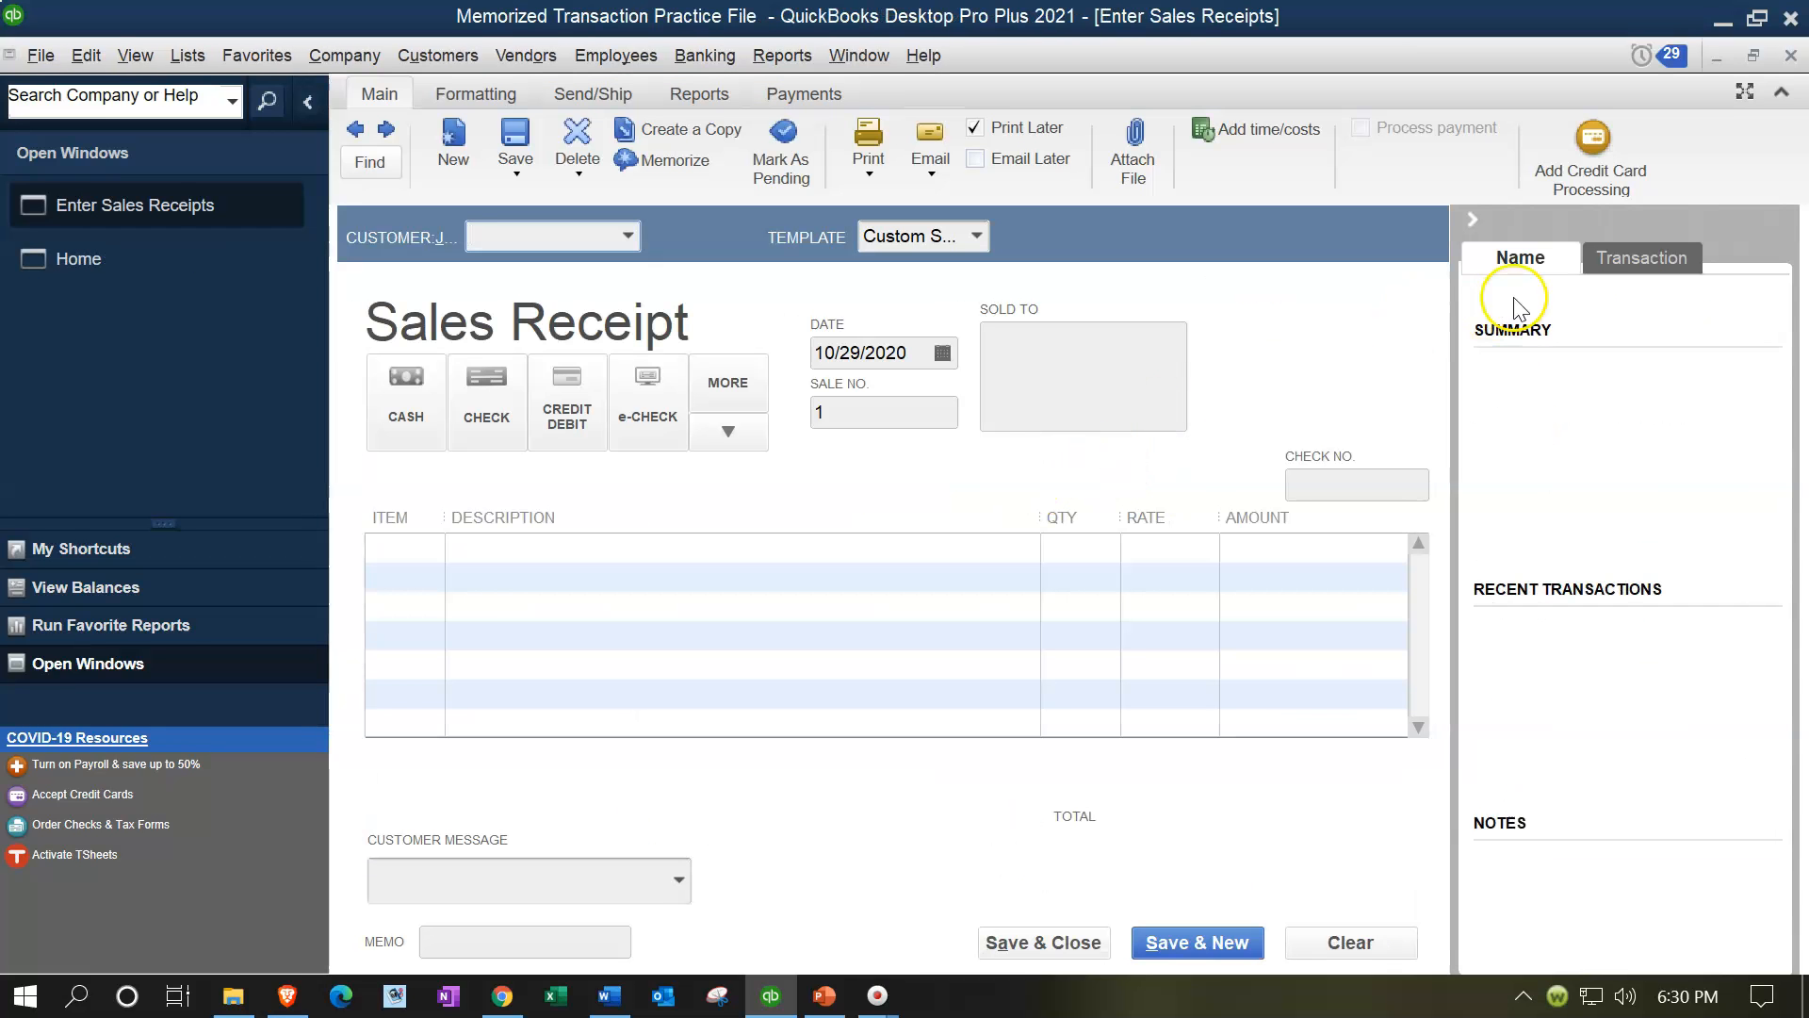
pyautogui.click(1472, 219)
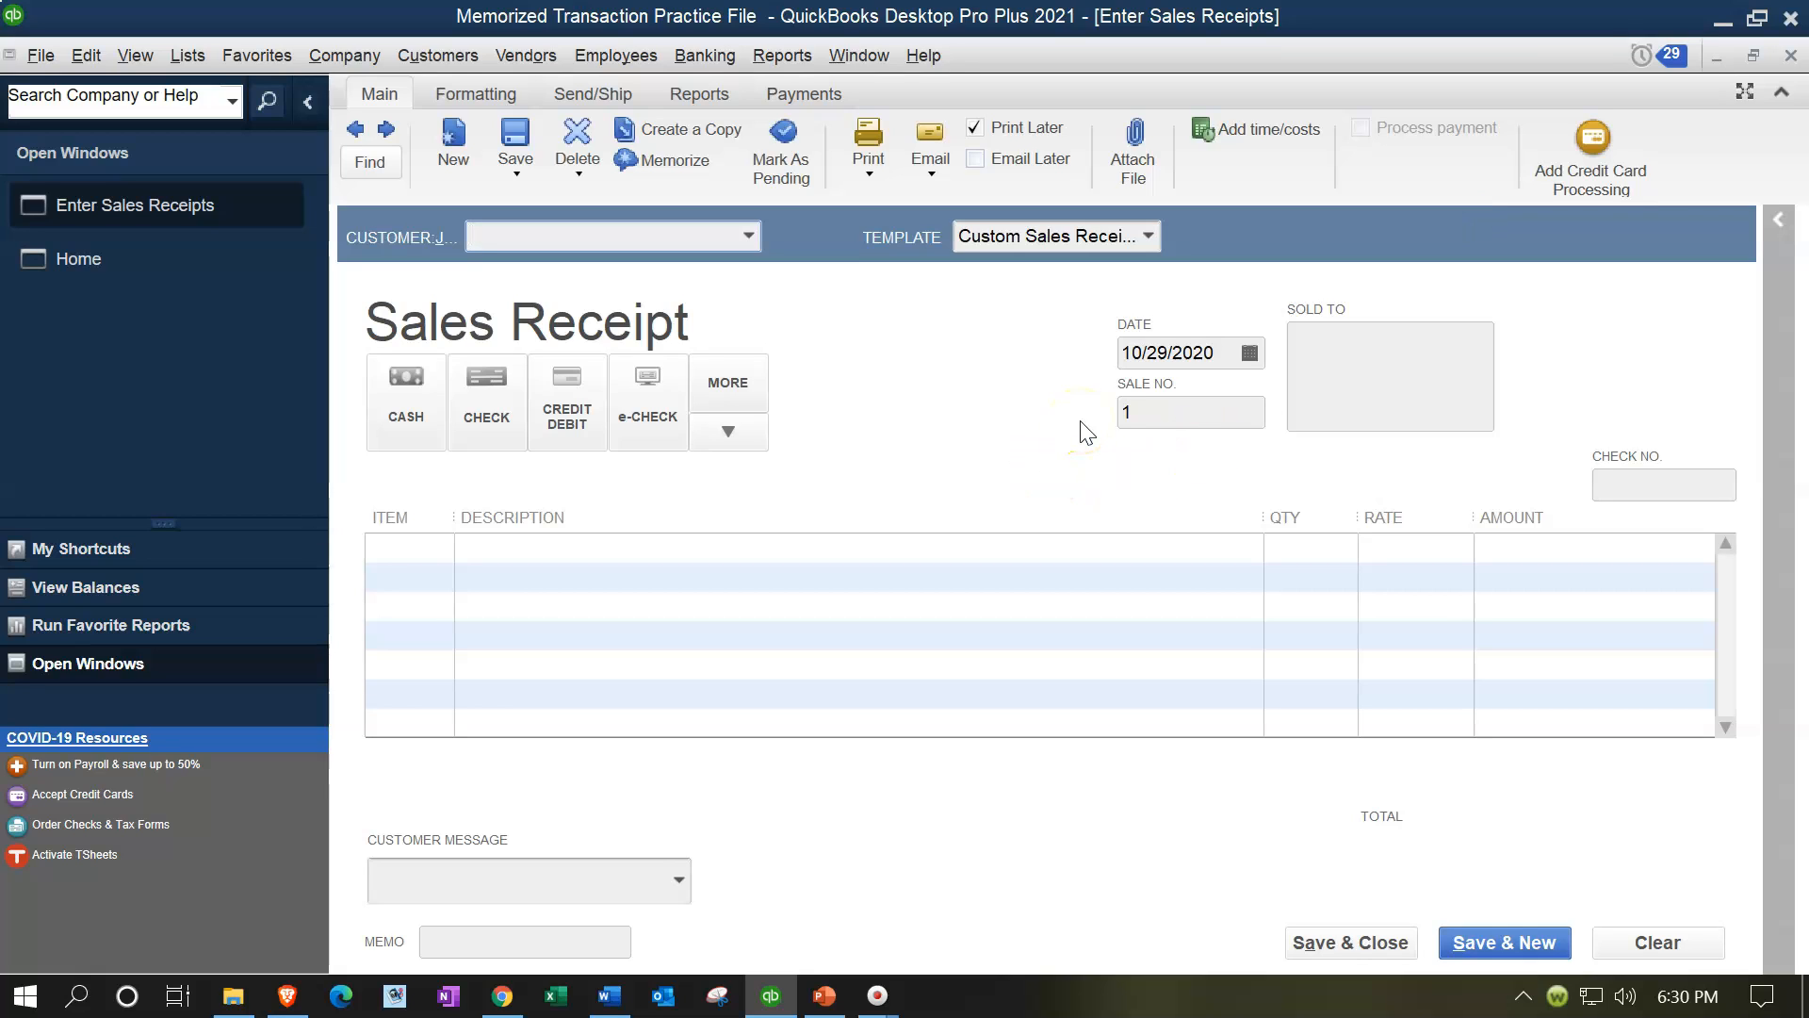
pyautogui.write('Customer ')
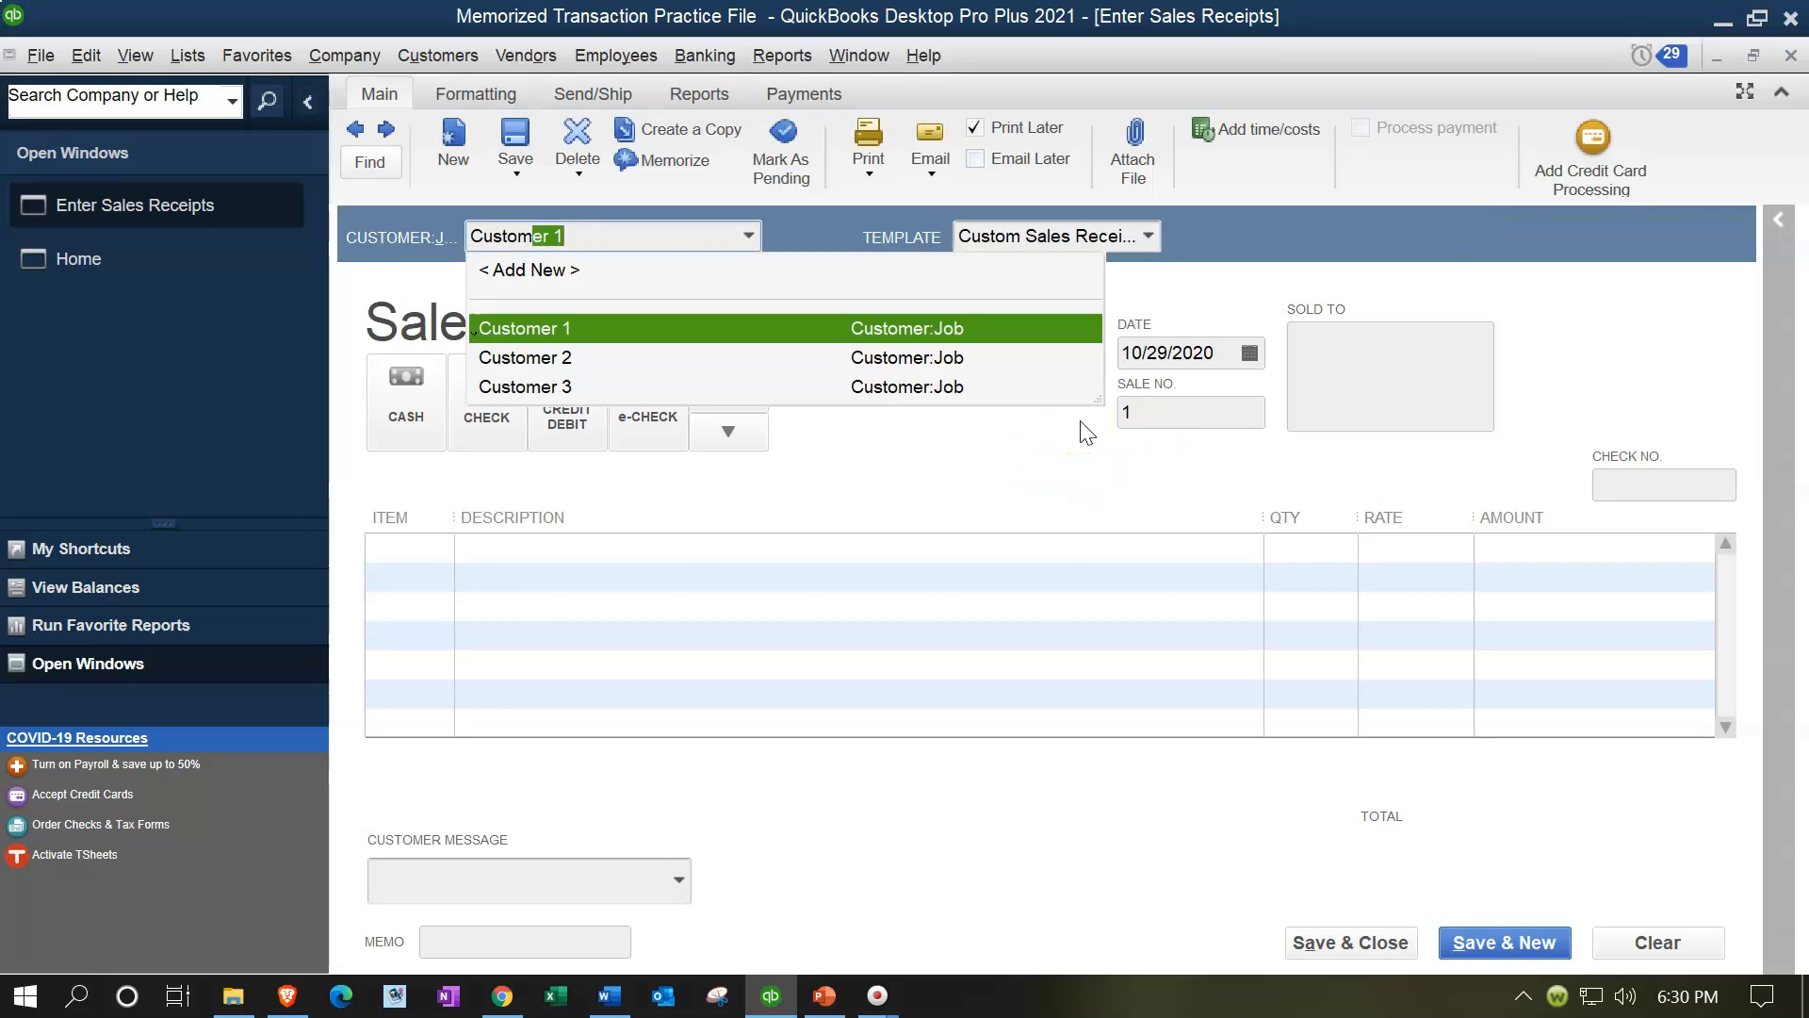
pyautogui.write('4')
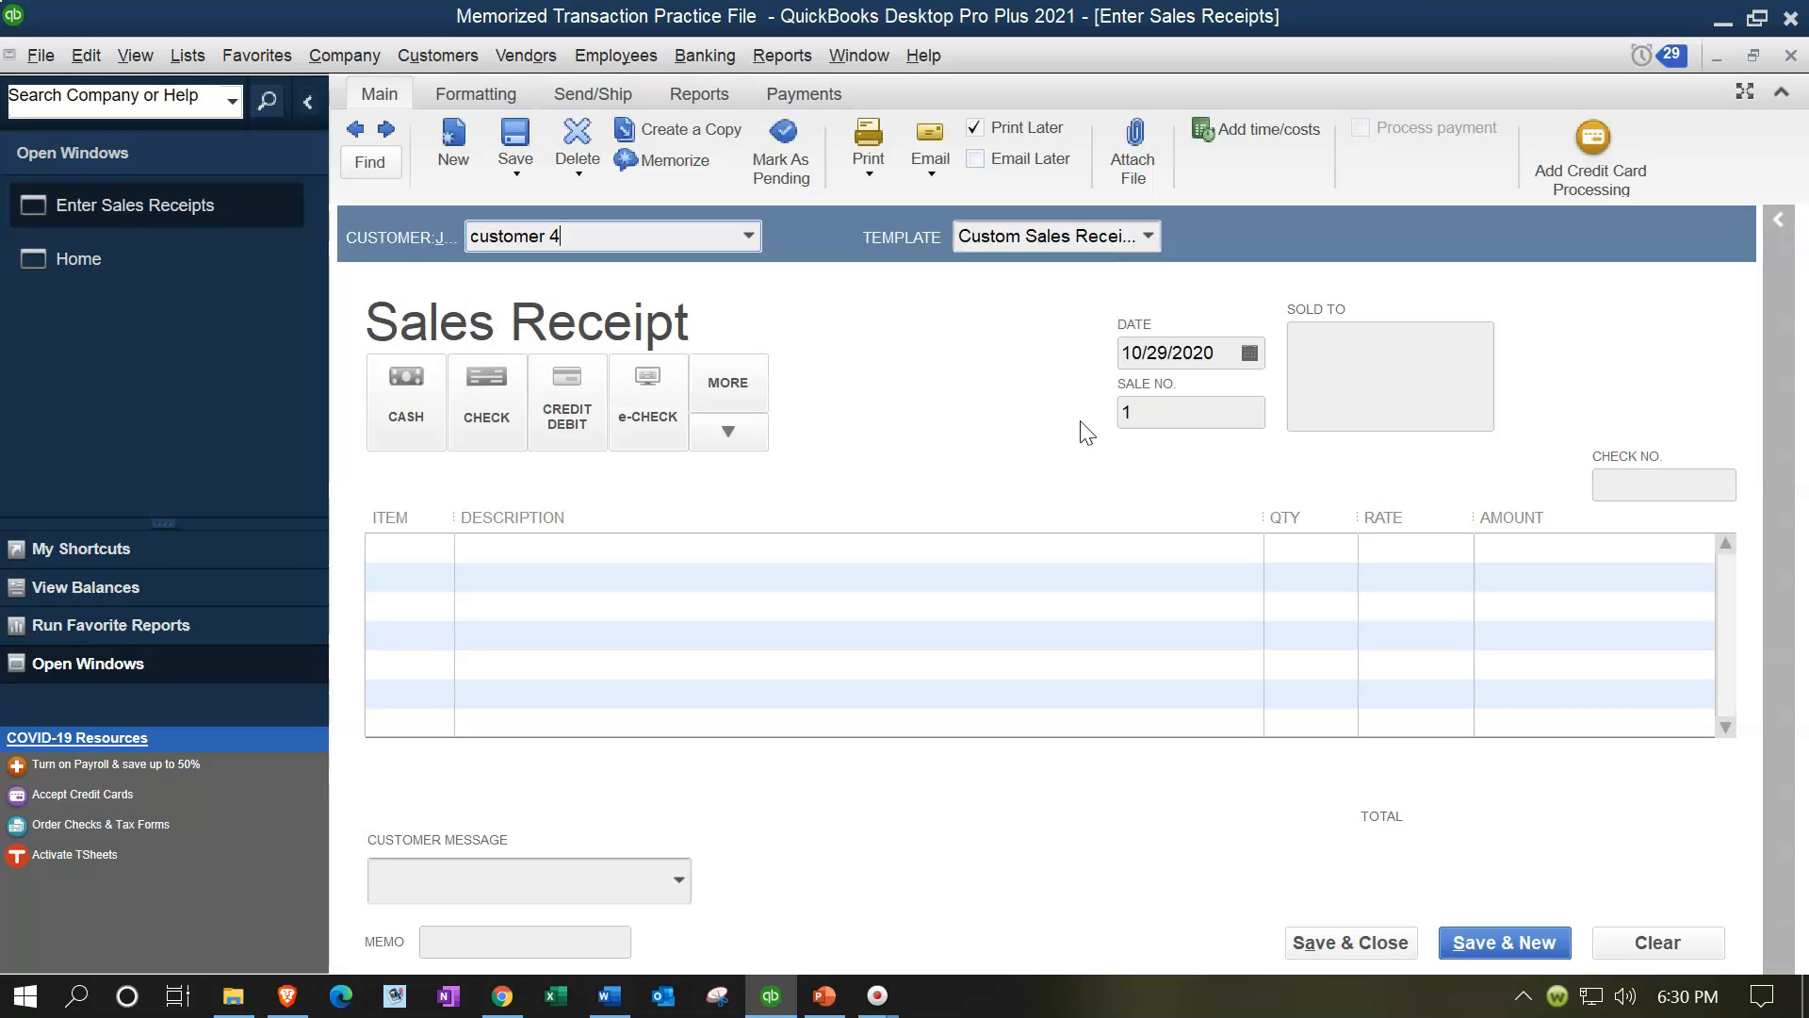
pyautogui.press('Tab')
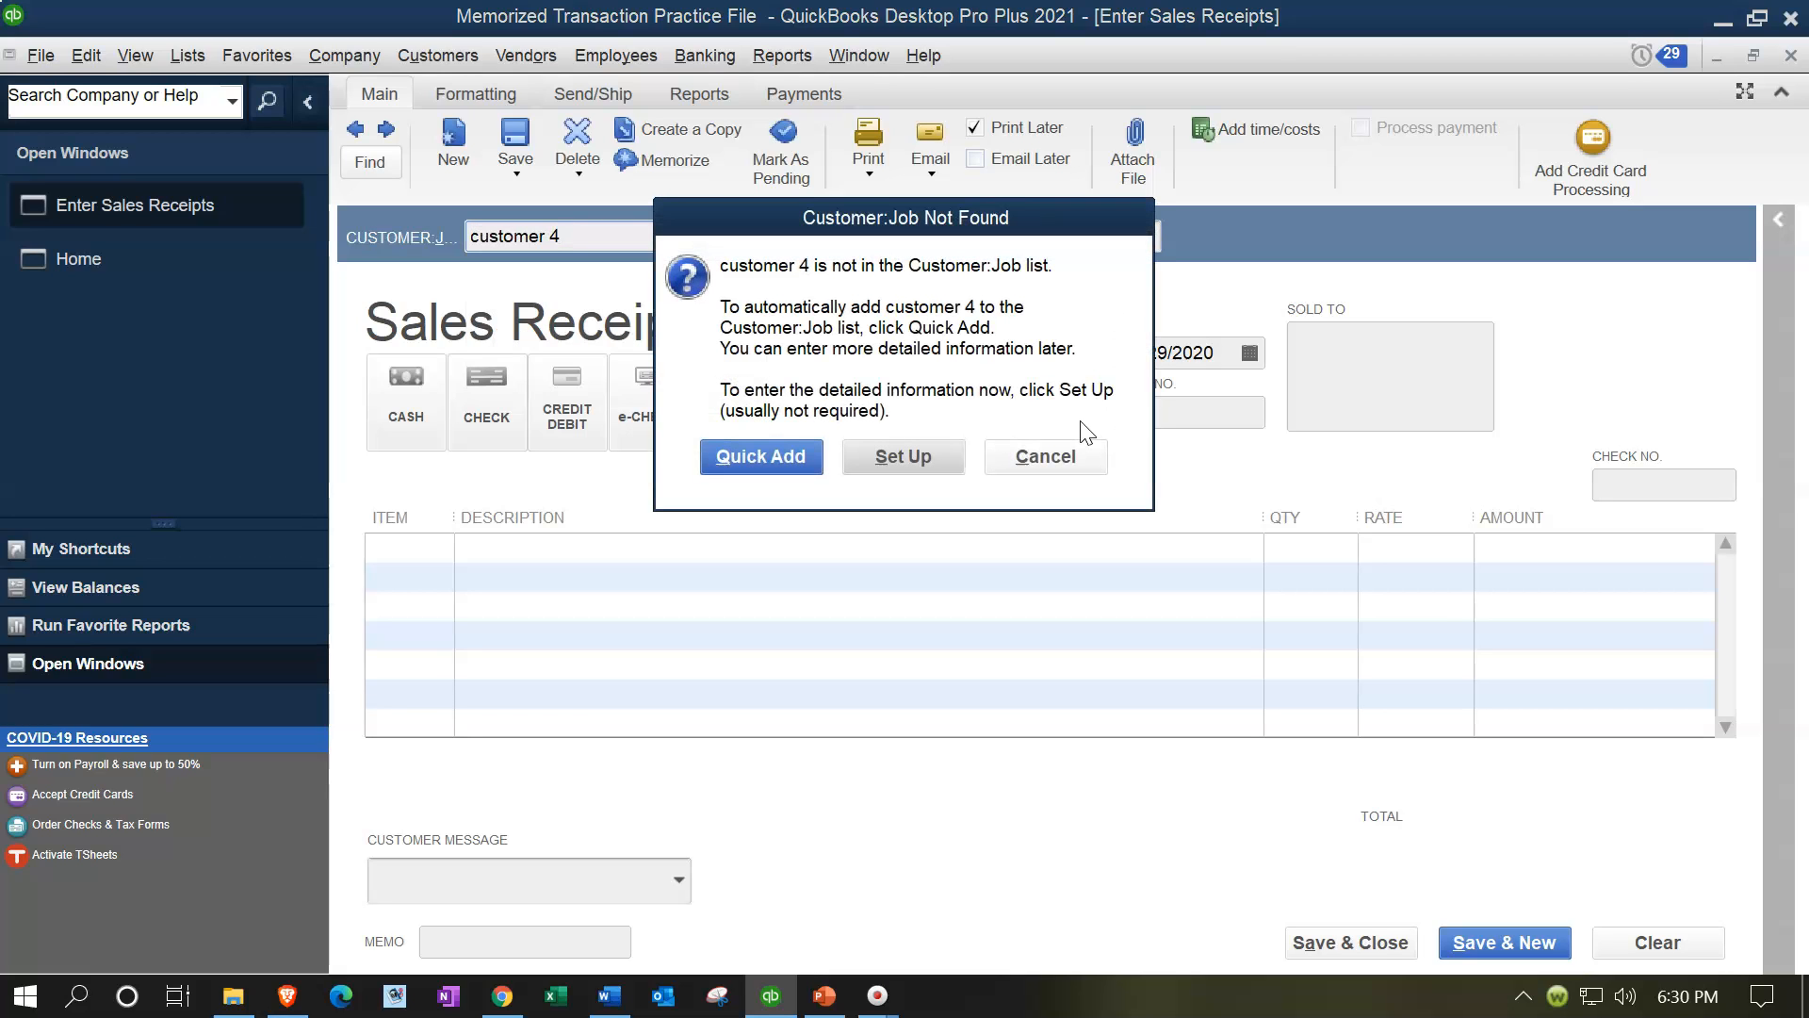
pyautogui.click(768, 456)
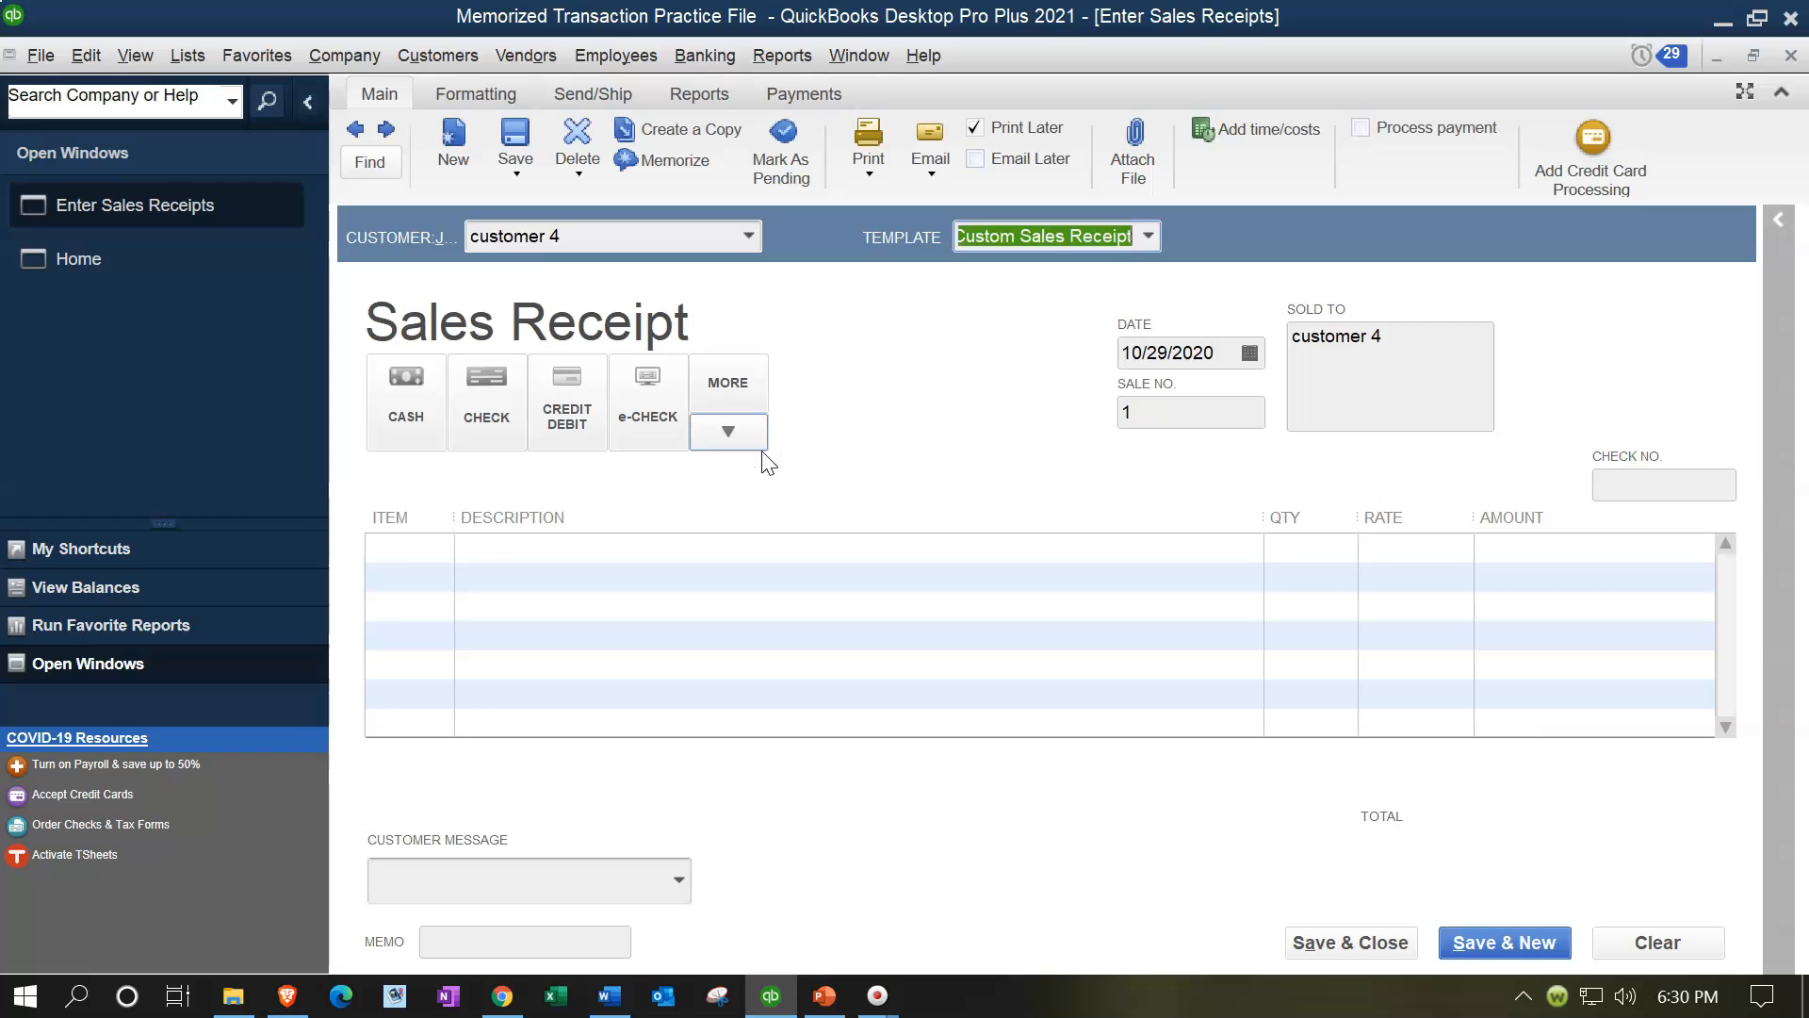
# Step: Set the receipt date to 09/15/2020 and choose e-check as the payment method
pyautogui.press('Tab')
pyautogui.press('Tab')
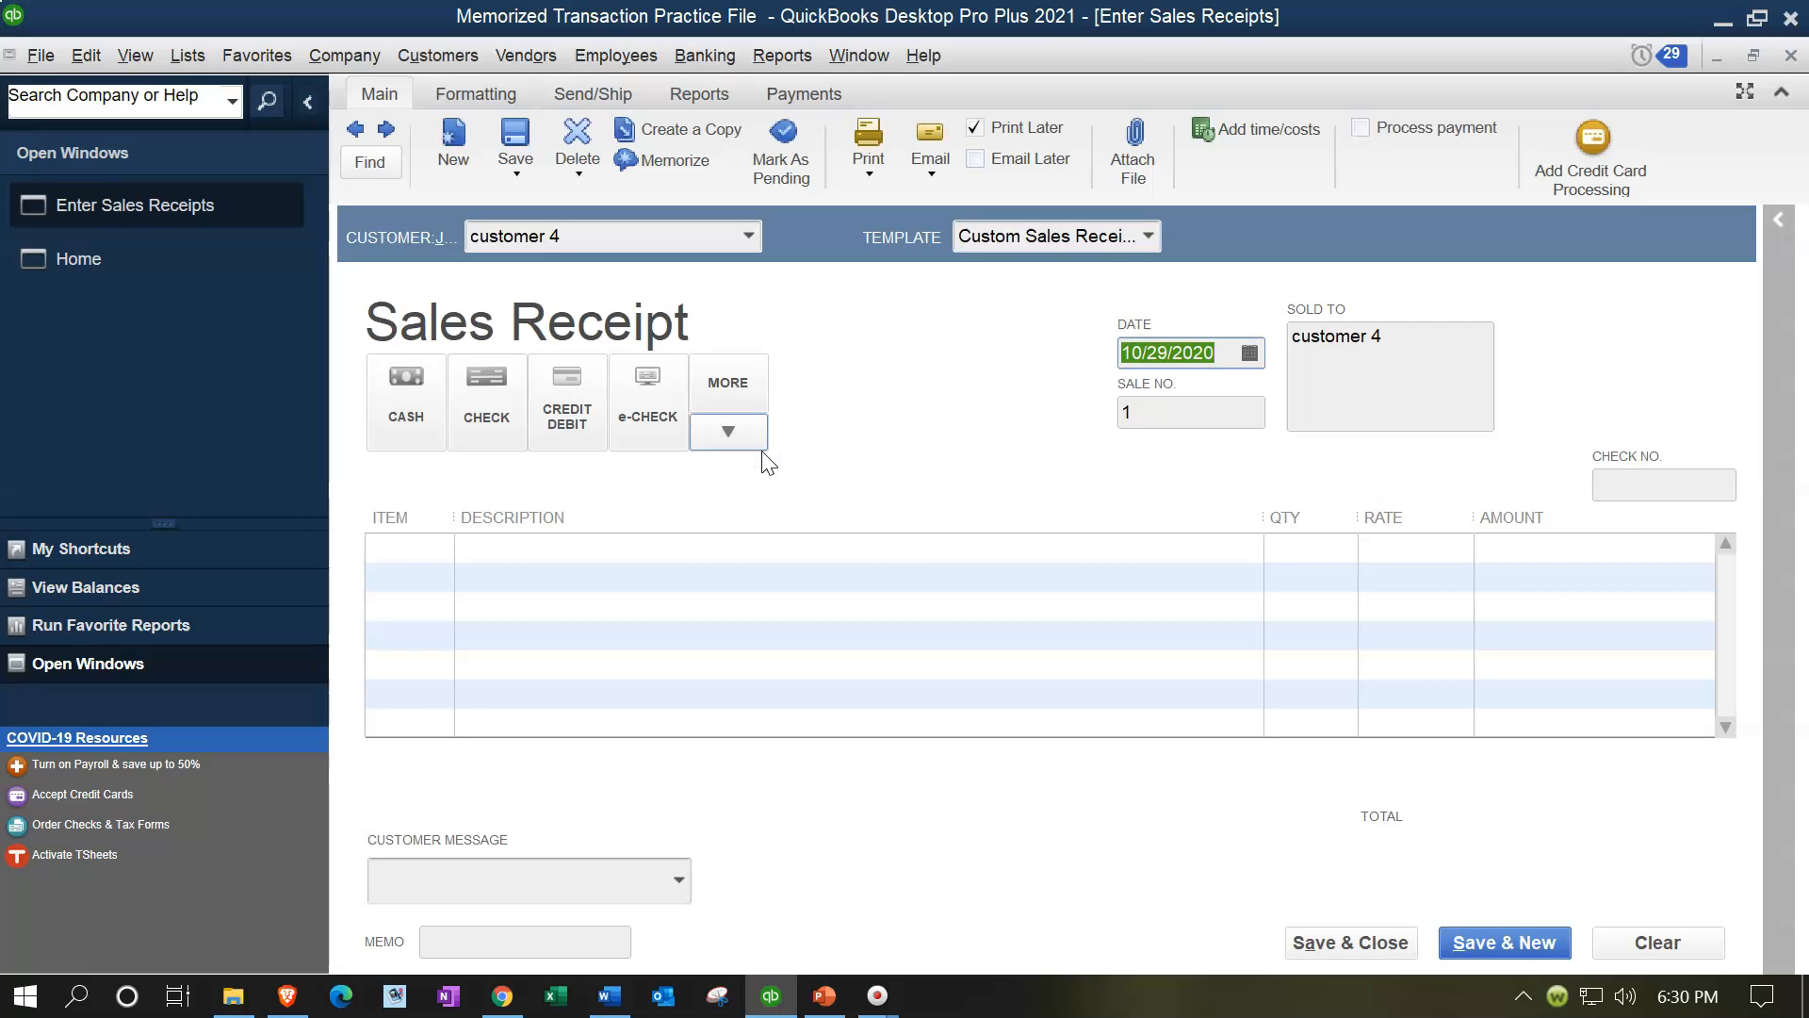
pyautogui.write('091520')
pyautogui.press('Tab')
pyautogui.click(647, 396)
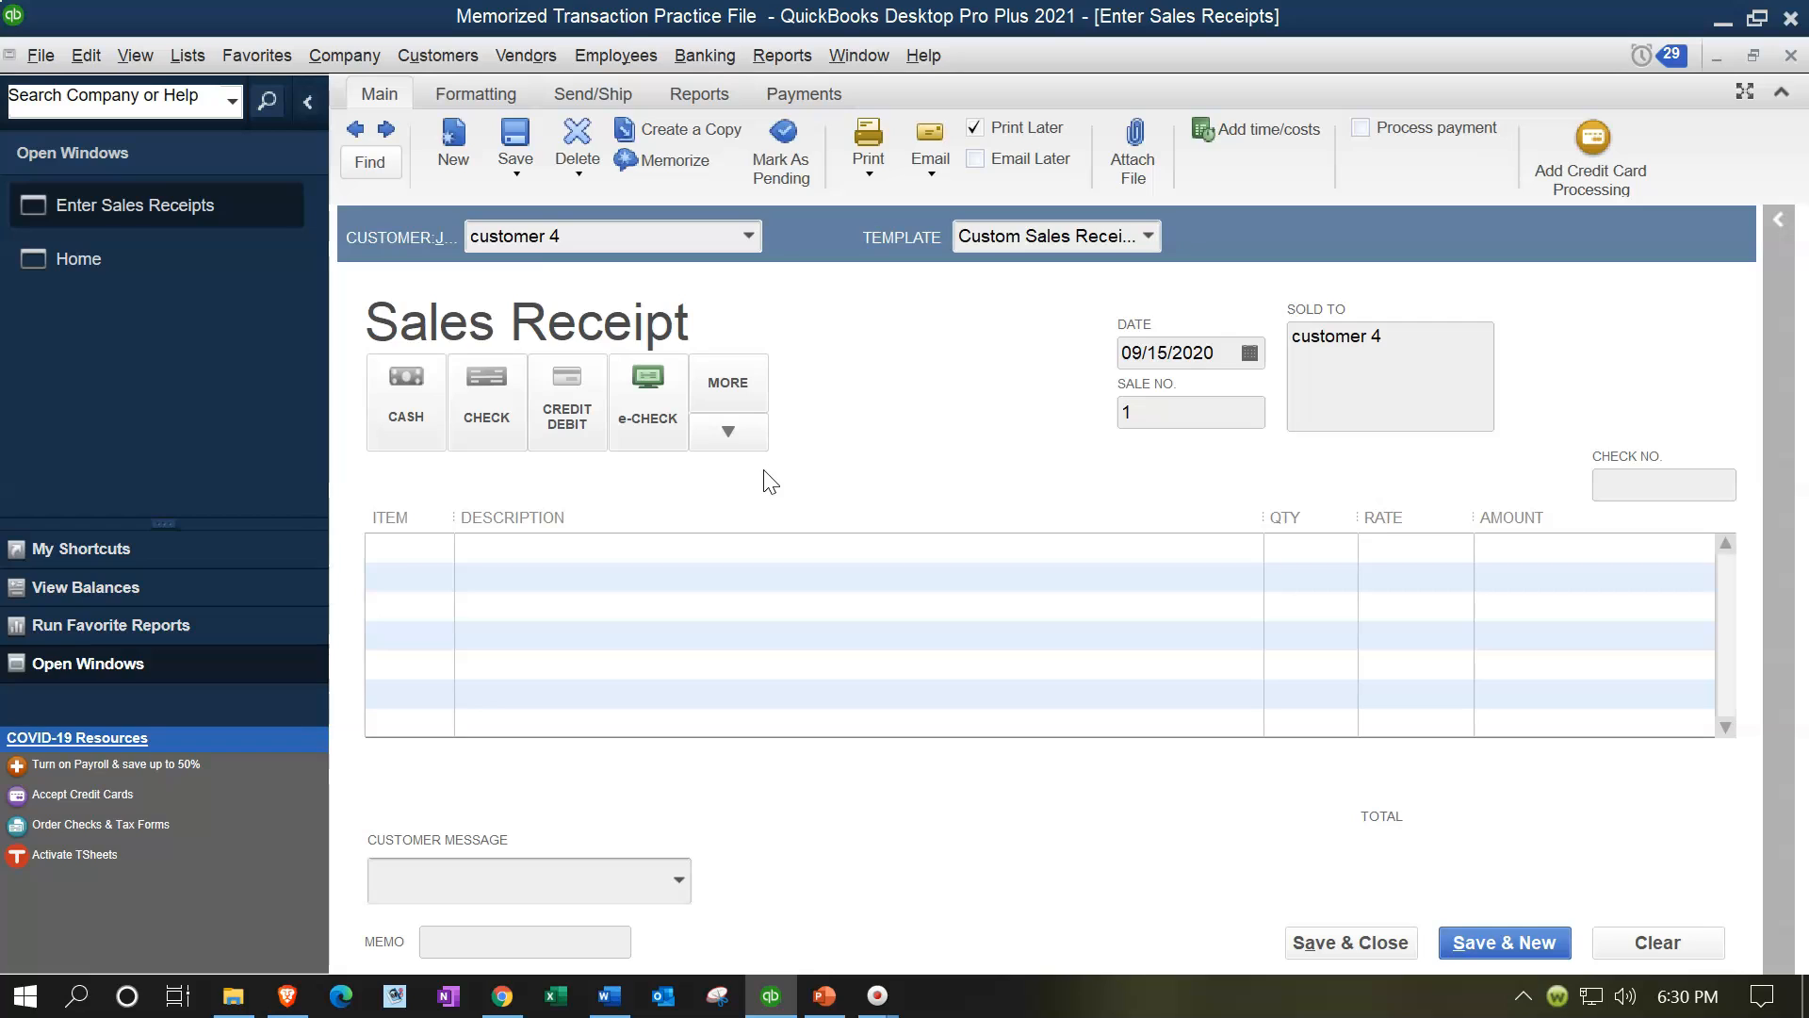
pyautogui.click(1038, 426)
pyautogui.click(1074, 370)
pyautogui.click(1075, 385)
# Step: Add a line for Item 1 with a quantity of 6
pyautogui.click(422, 538)
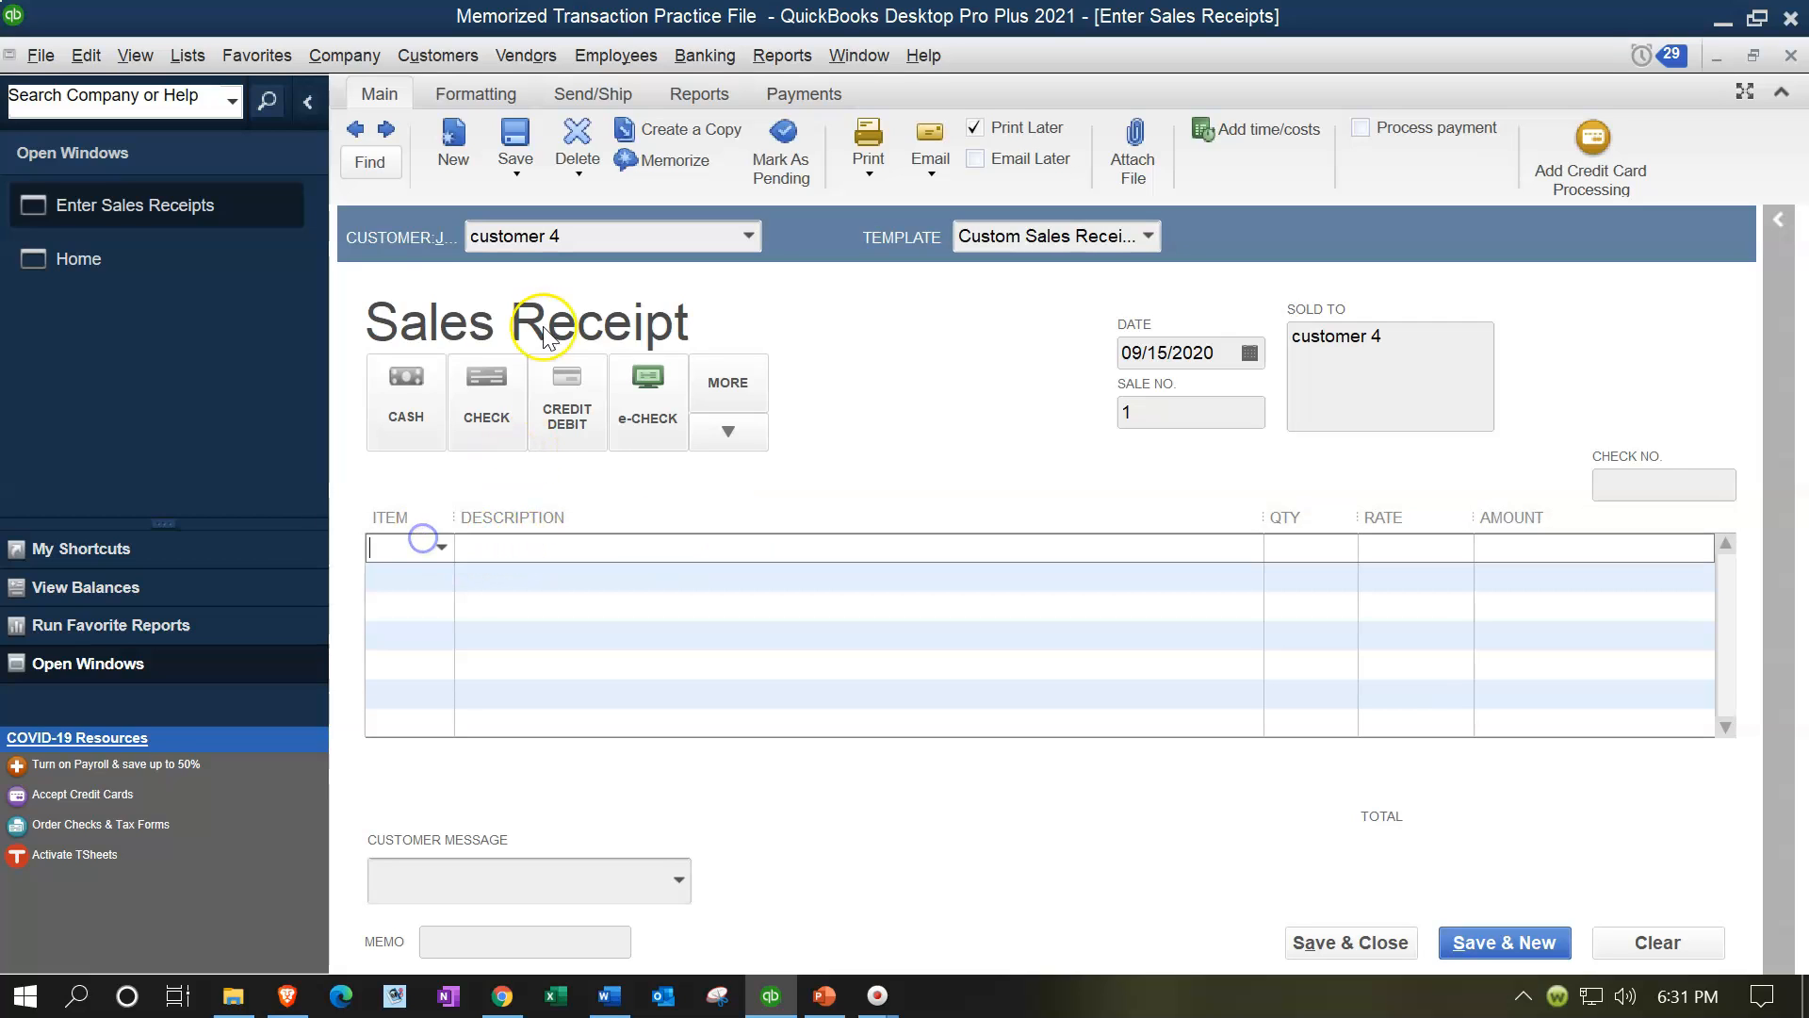
pyautogui.write('Item 1')
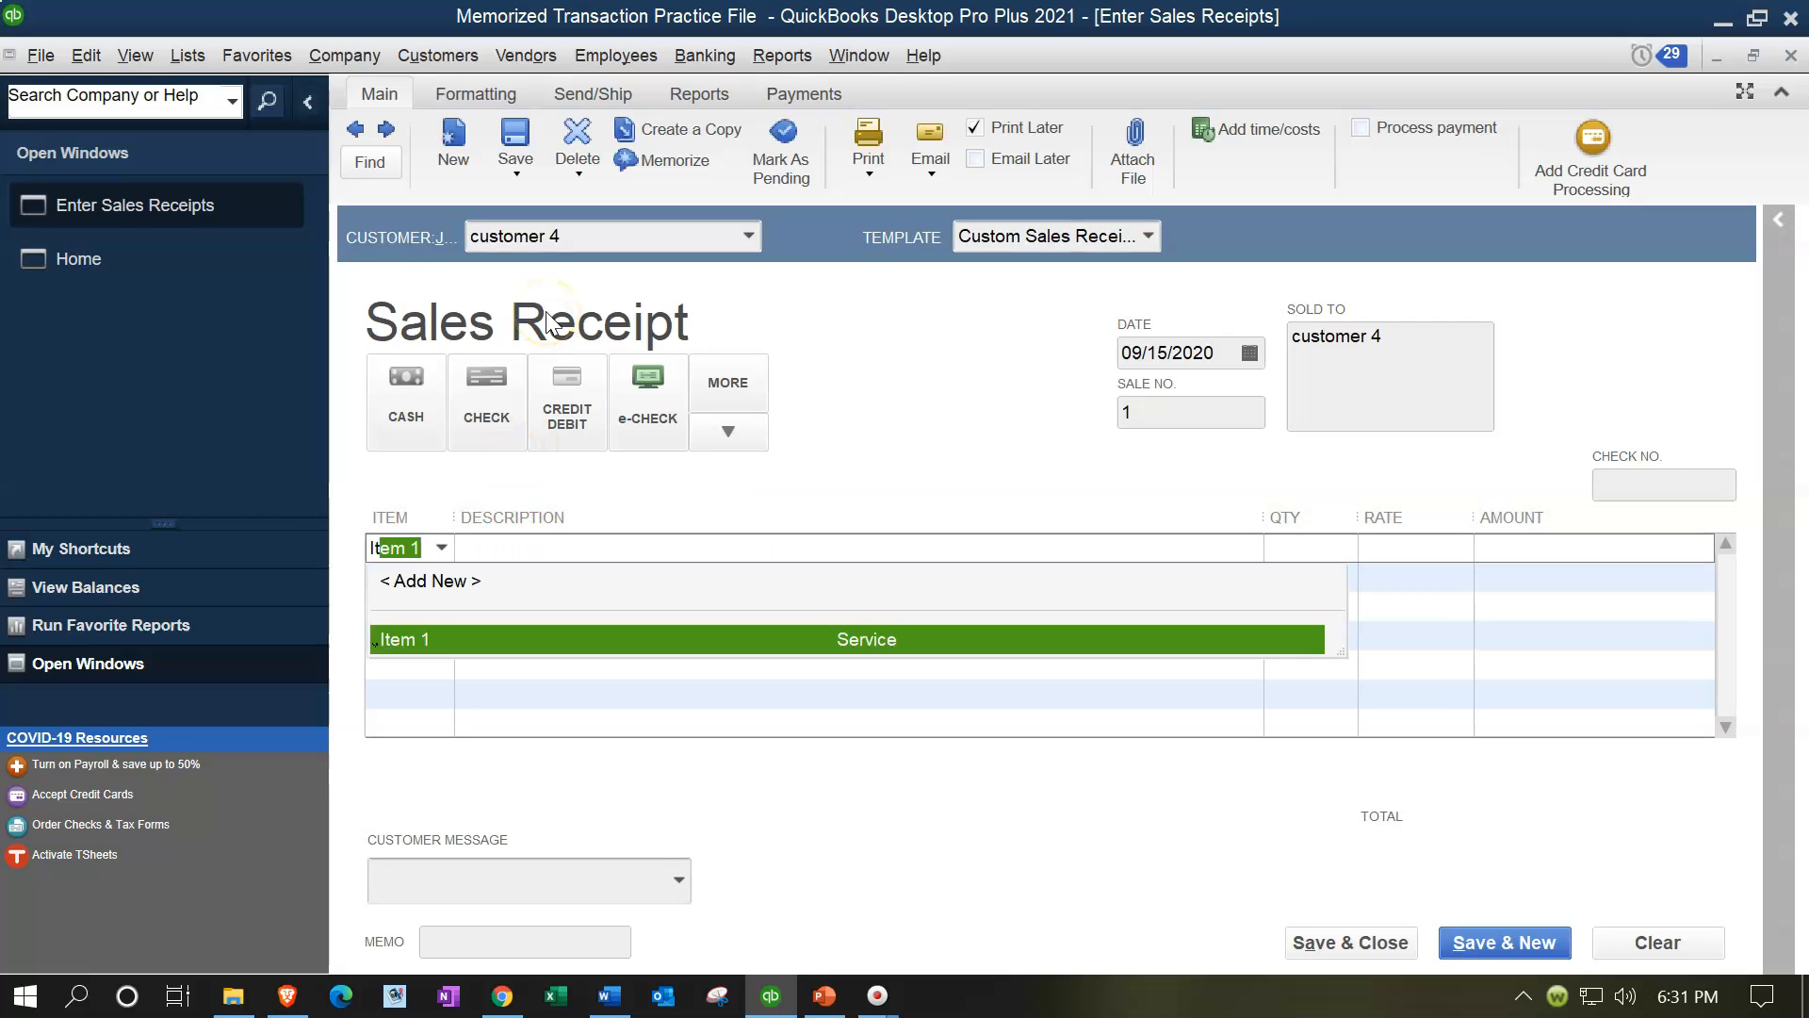
pyautogui.press('Tab')
pyautogui.press('Tab')
pyautogui.write('6')
pyautogui.press('Tab')
pyautogui.press('Tab')
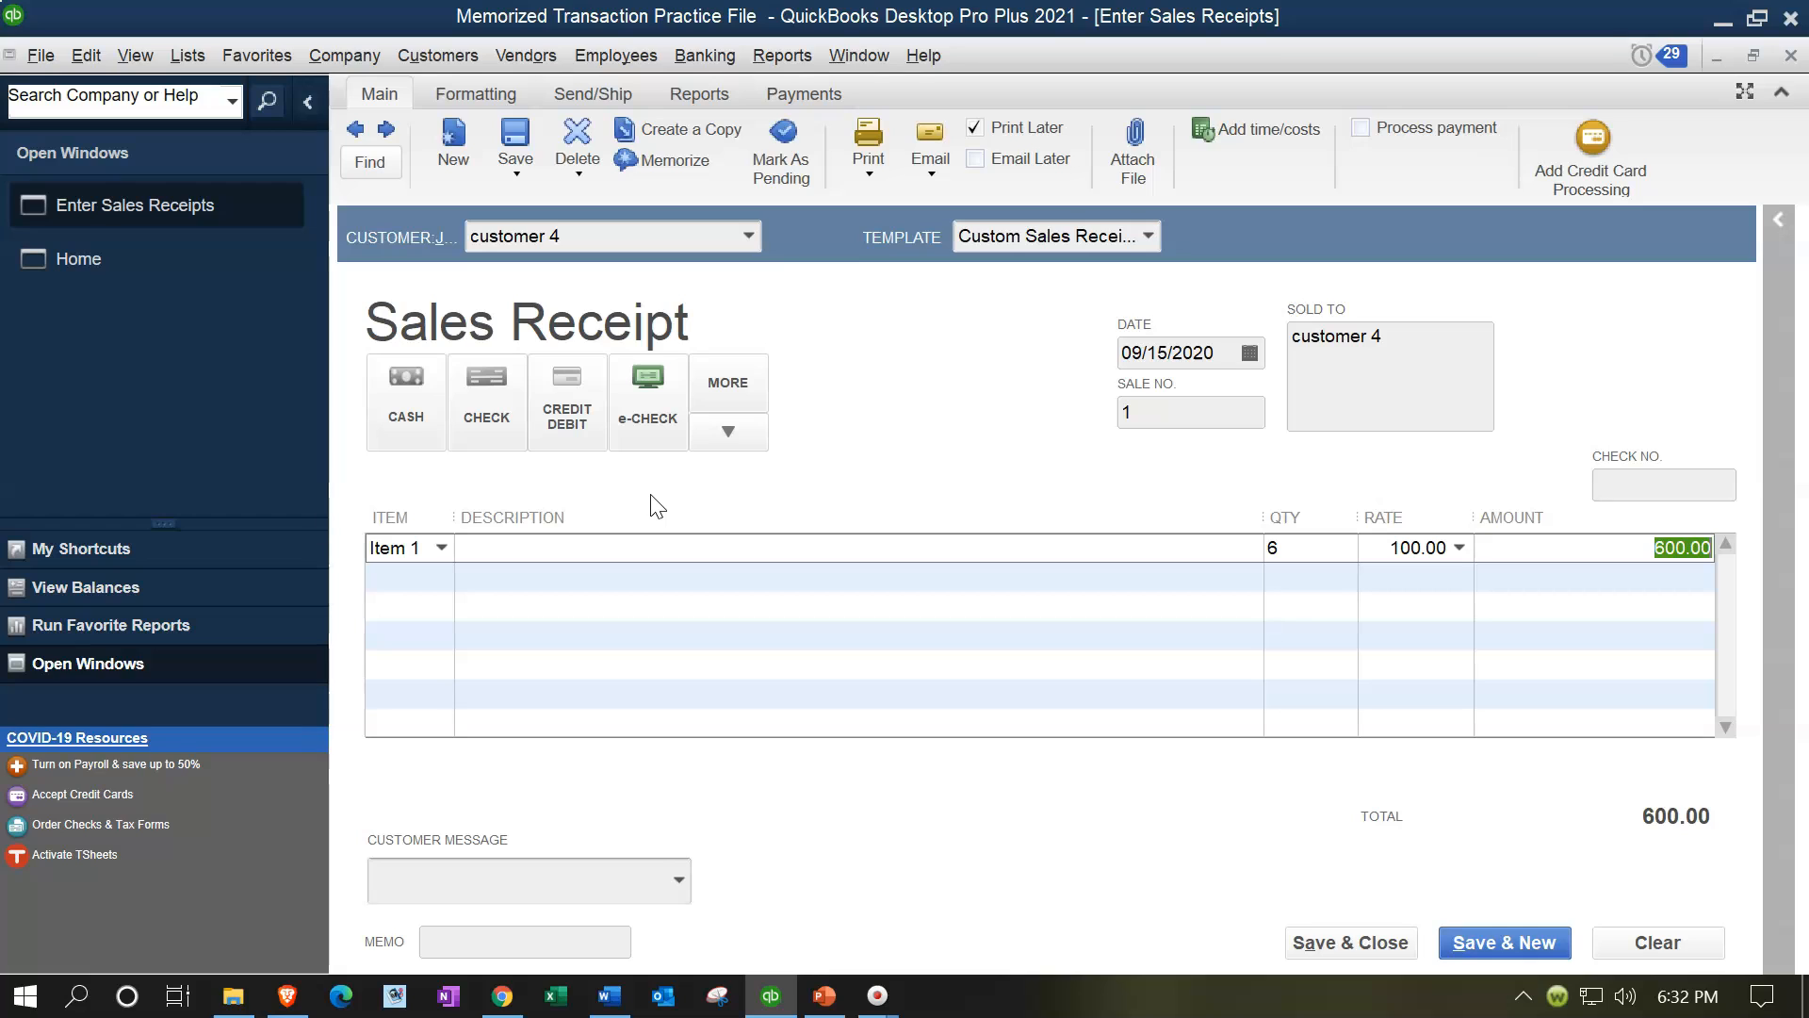
# Step: Memorize the sales receipt as customer 4 with a monthly reminder frequency
pyautogui.click(407, 350)
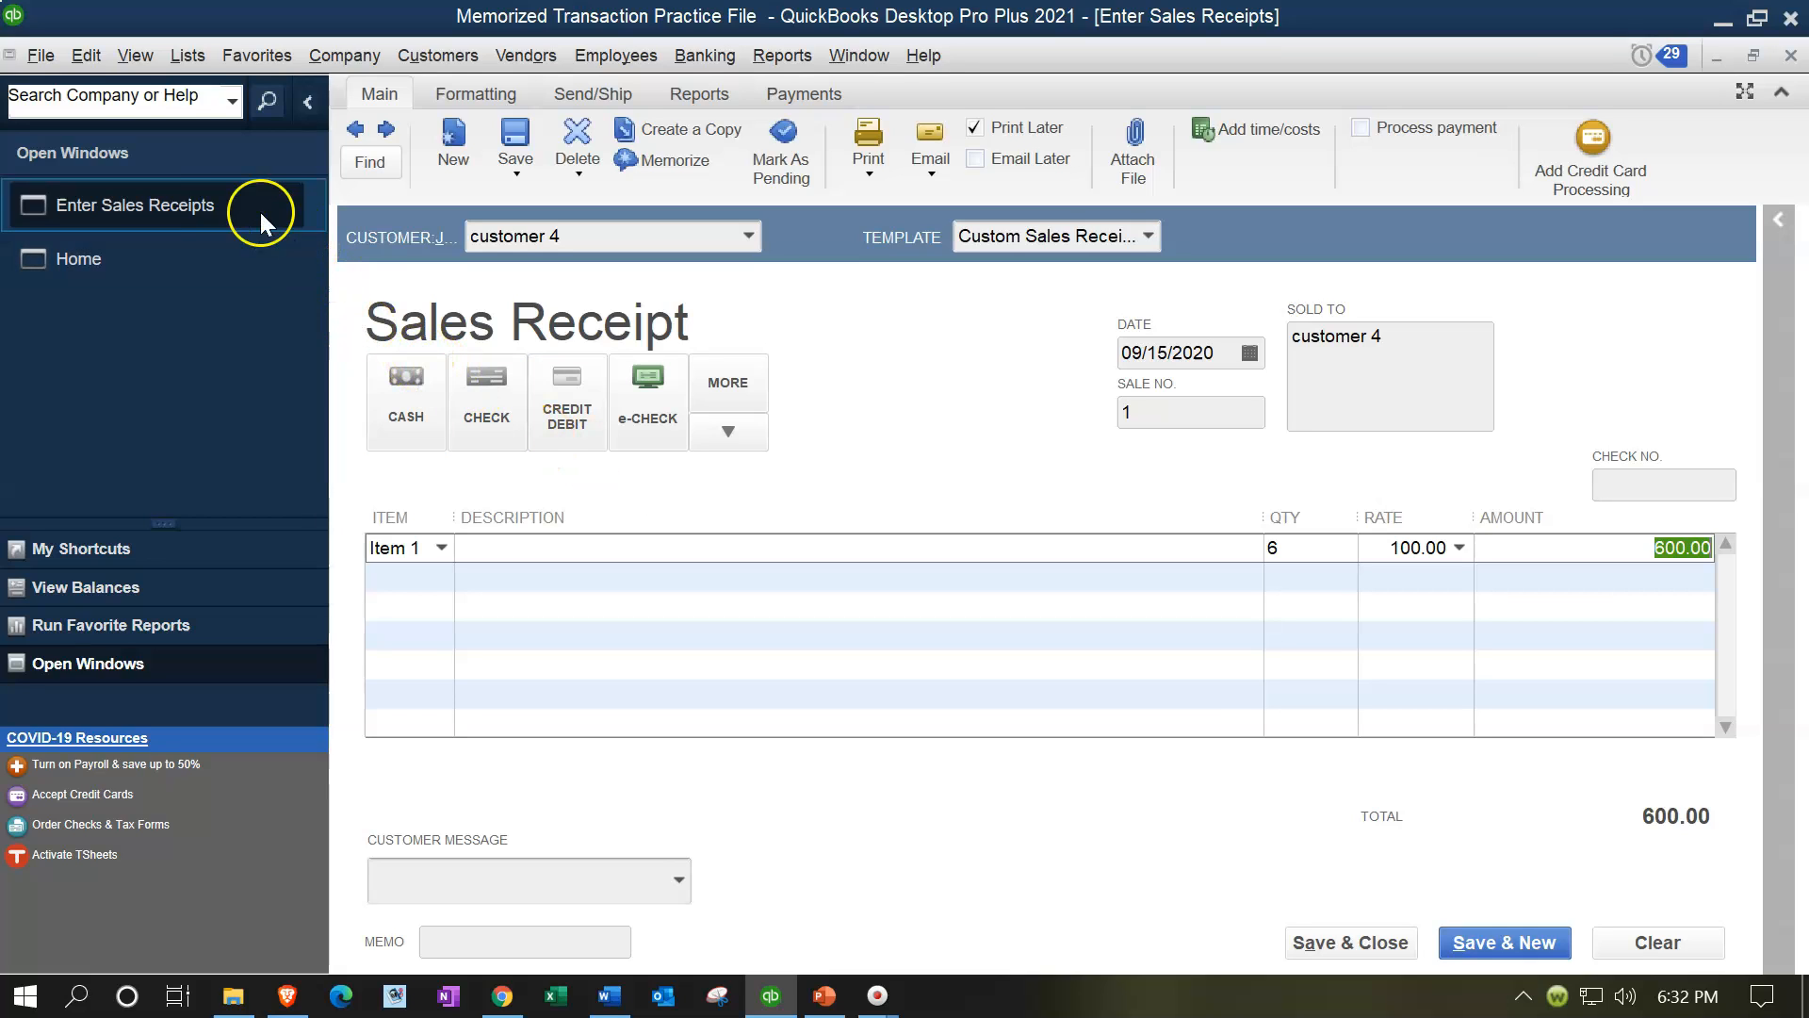
pyautogui.click(87, 57)
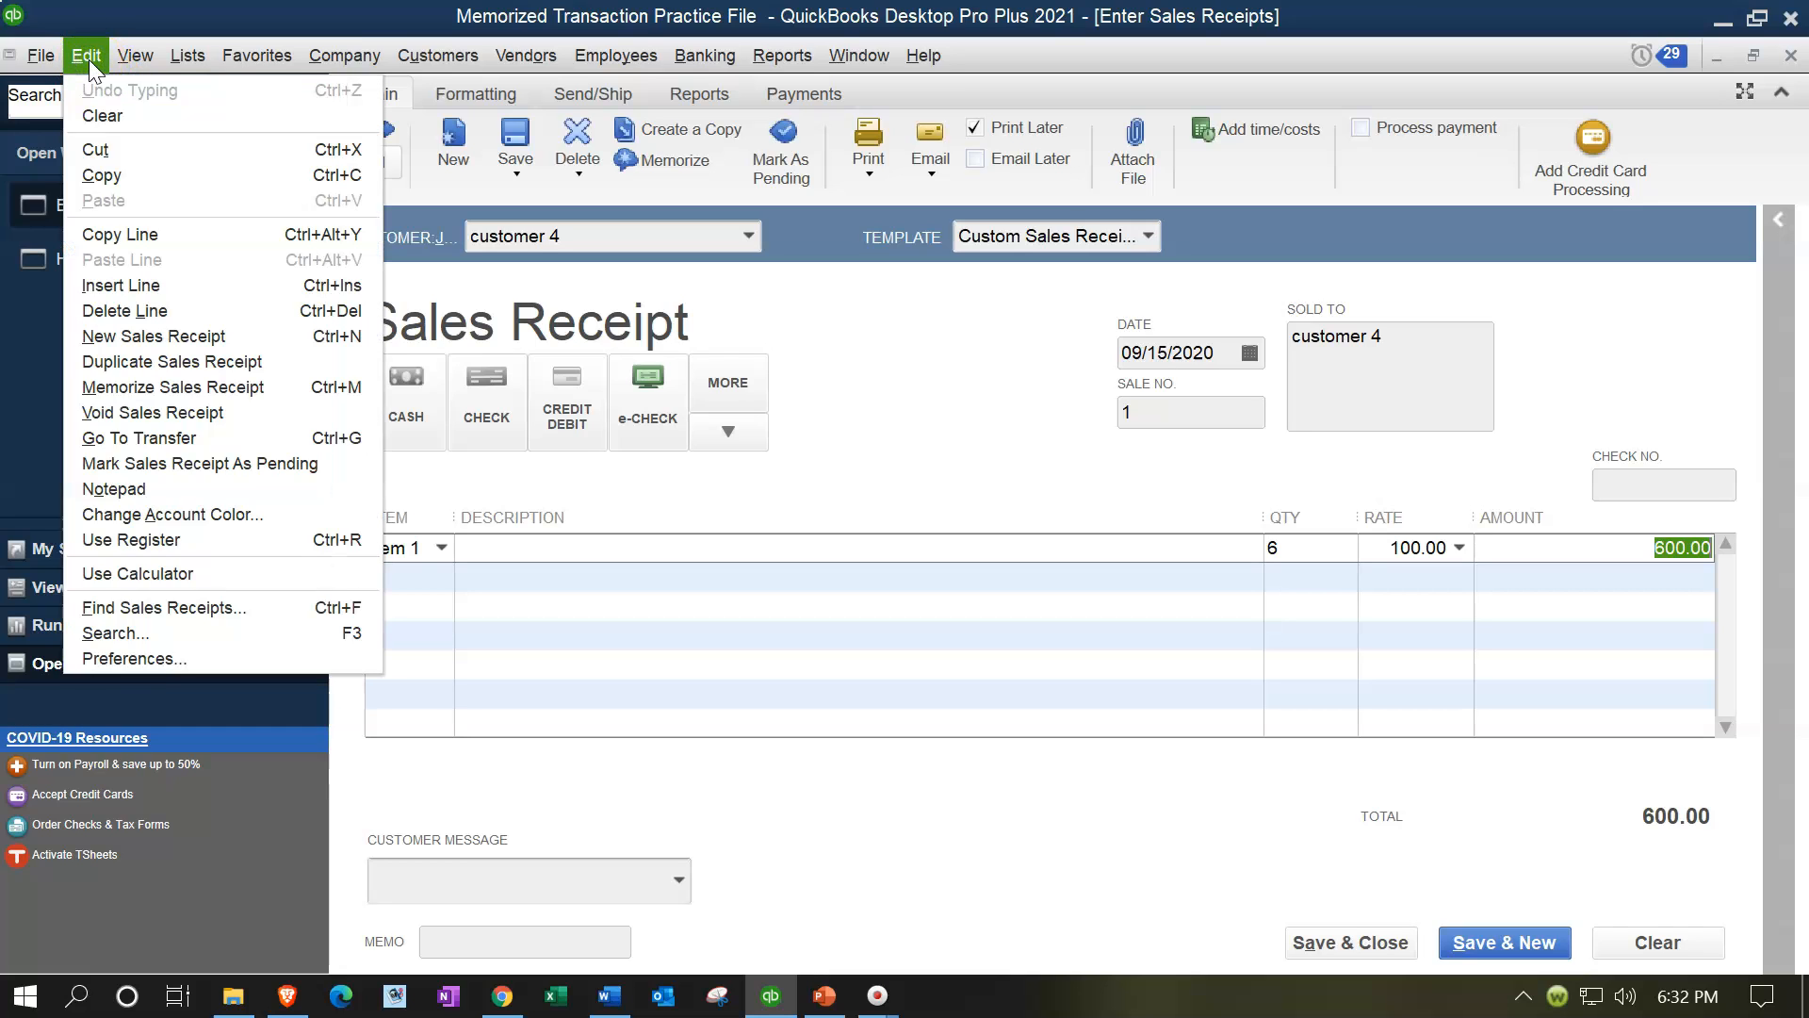
pyautogui.click(180, 394)
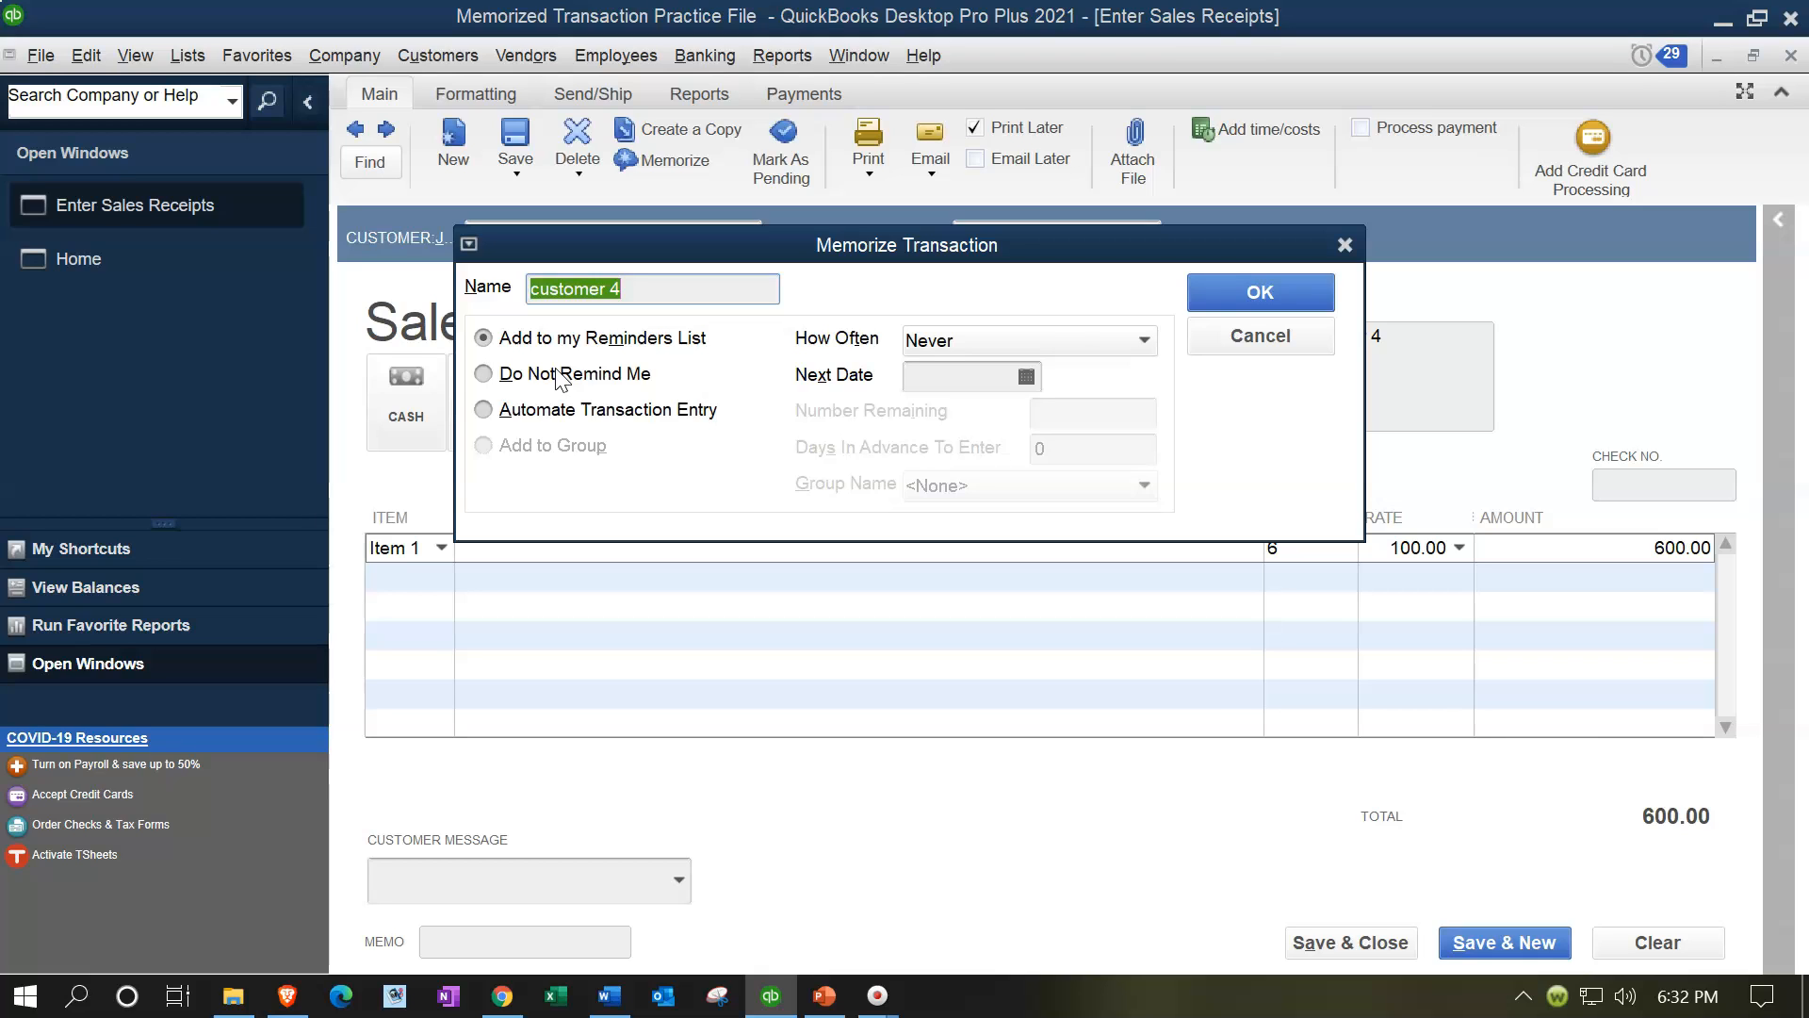
pyautogui.click(1050, 341)
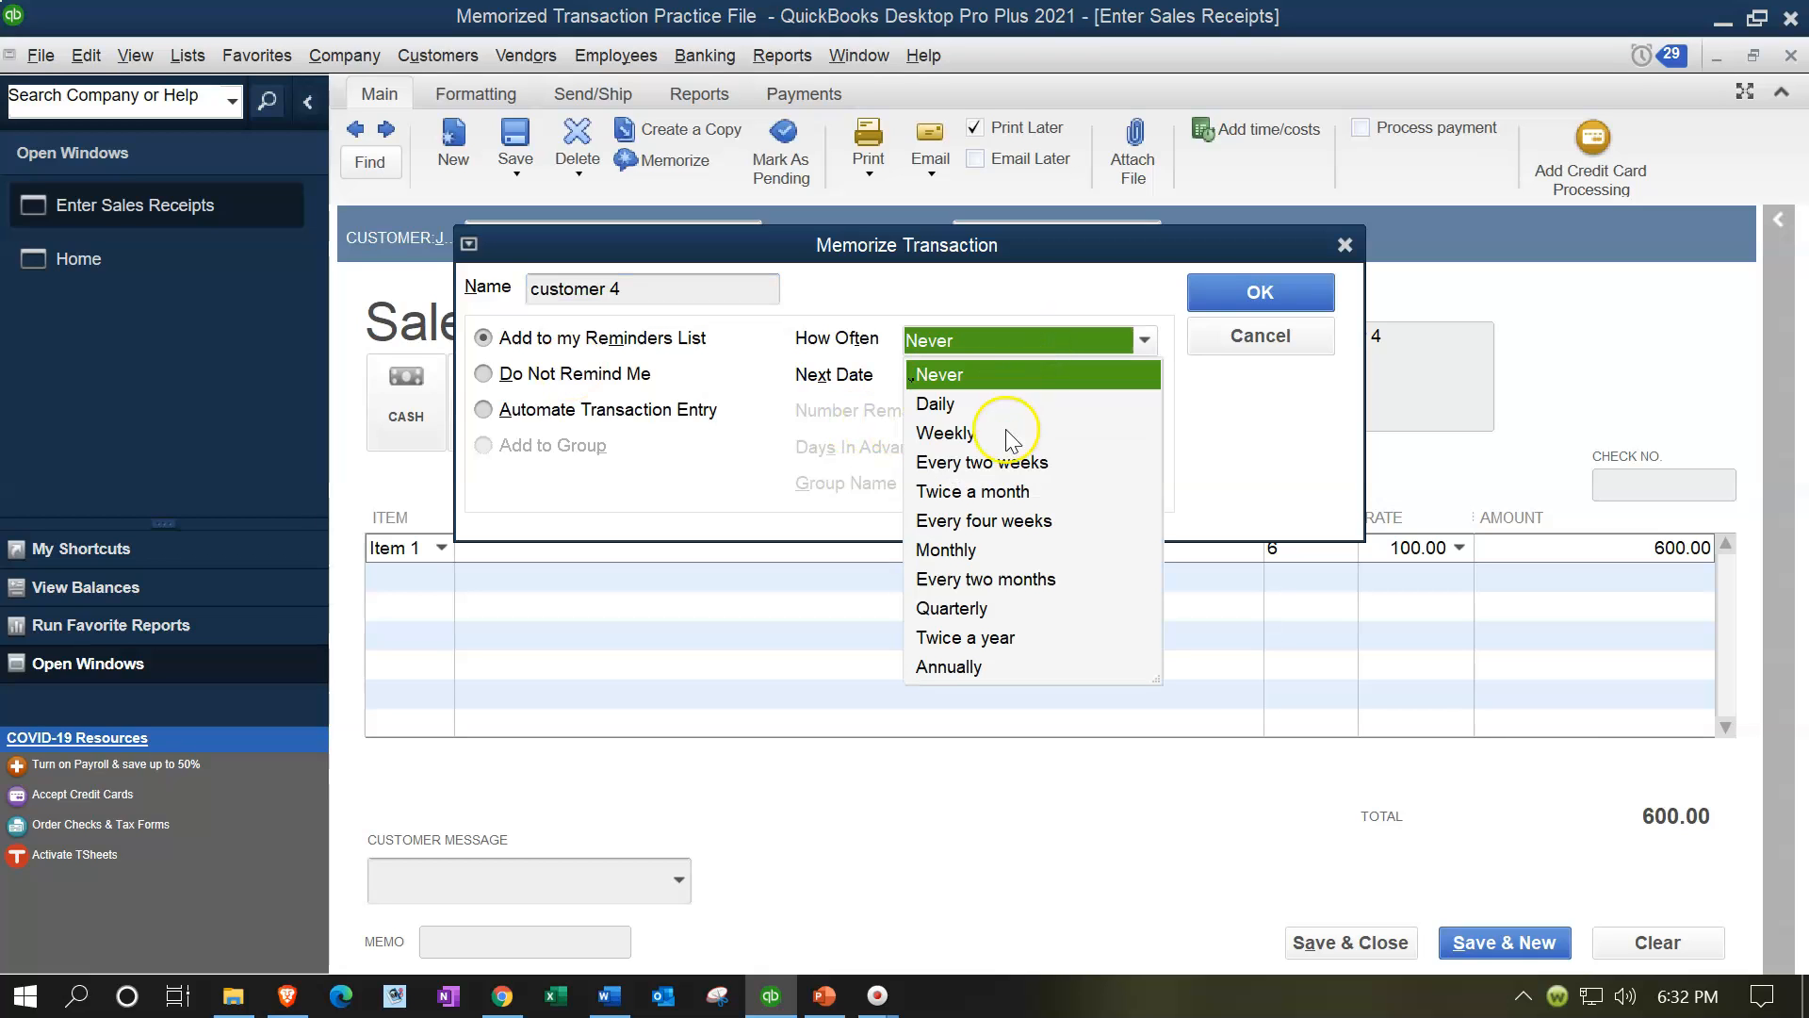
pyautogui.click(954, 550)
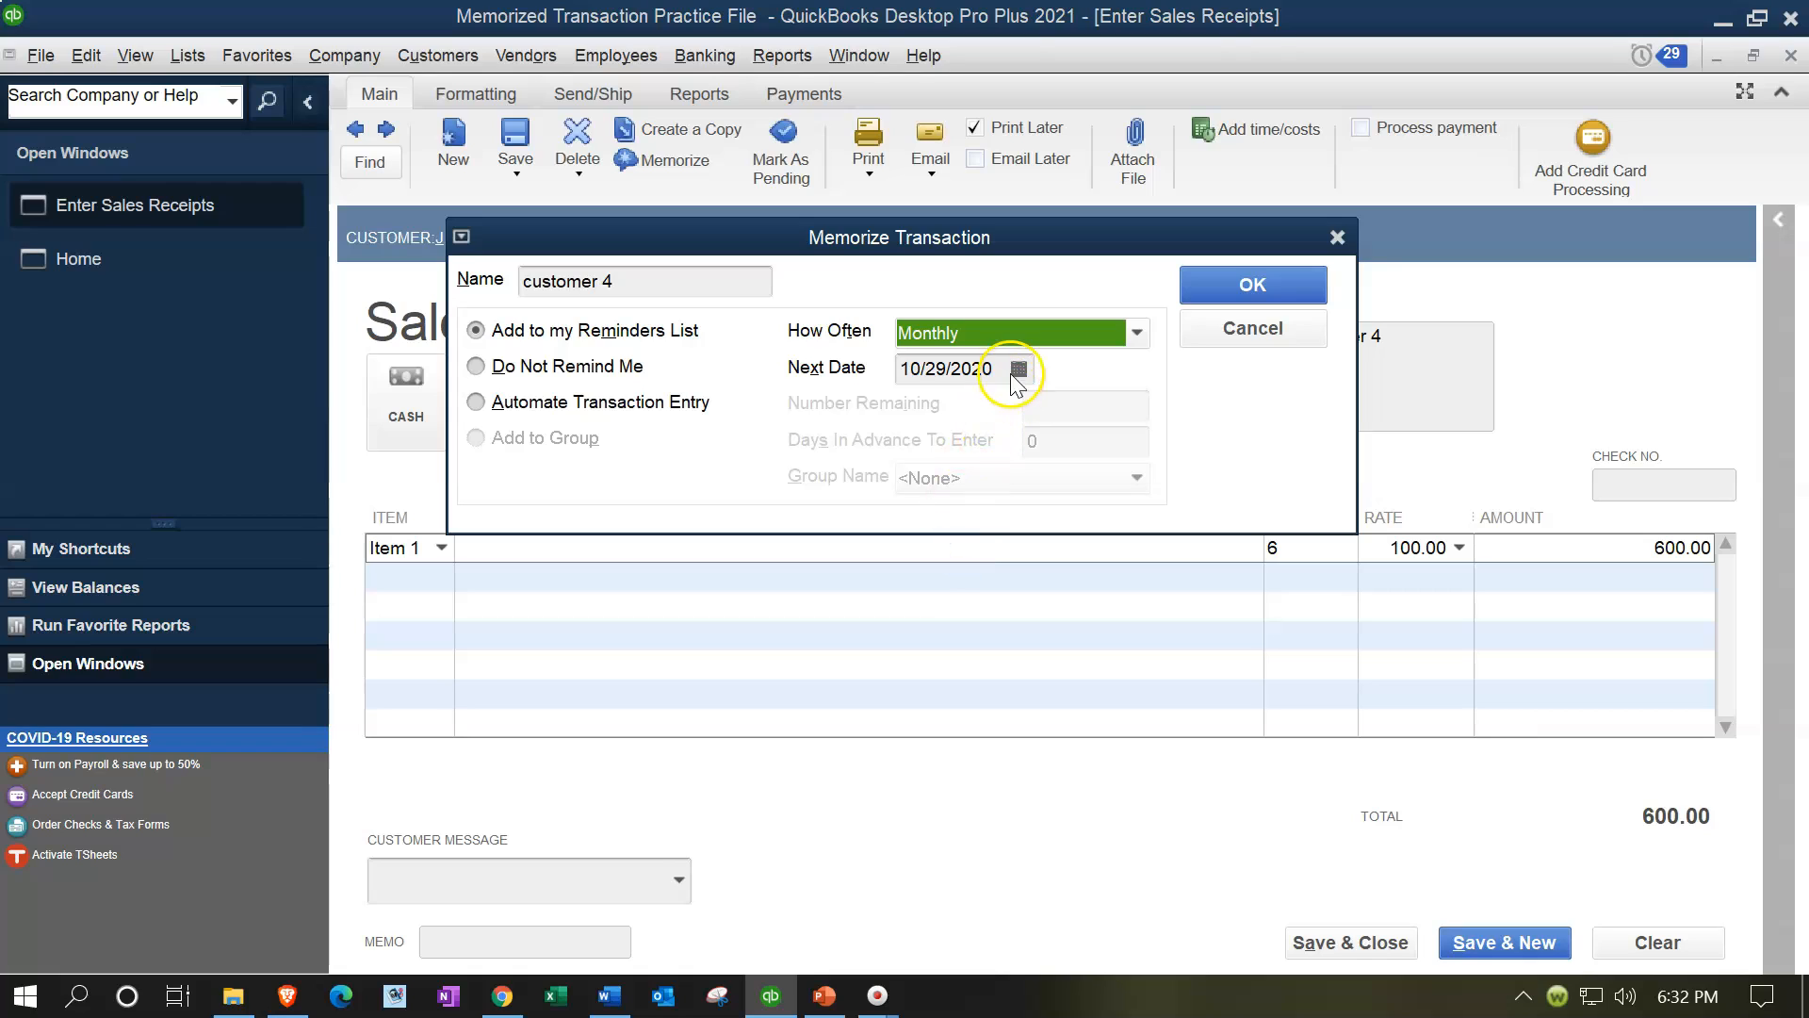
# Step: Set the memorized transaction's next date to 10/15/2020, confirm it, and save and close the sales receipt
pyautogui.click(925, 370)
pyautogui.press('Right')
pyautogui.press('Right')
pyautogui.press('BackSpace')
pyautogui.press('BackSpace')
pyautogui.write('15')
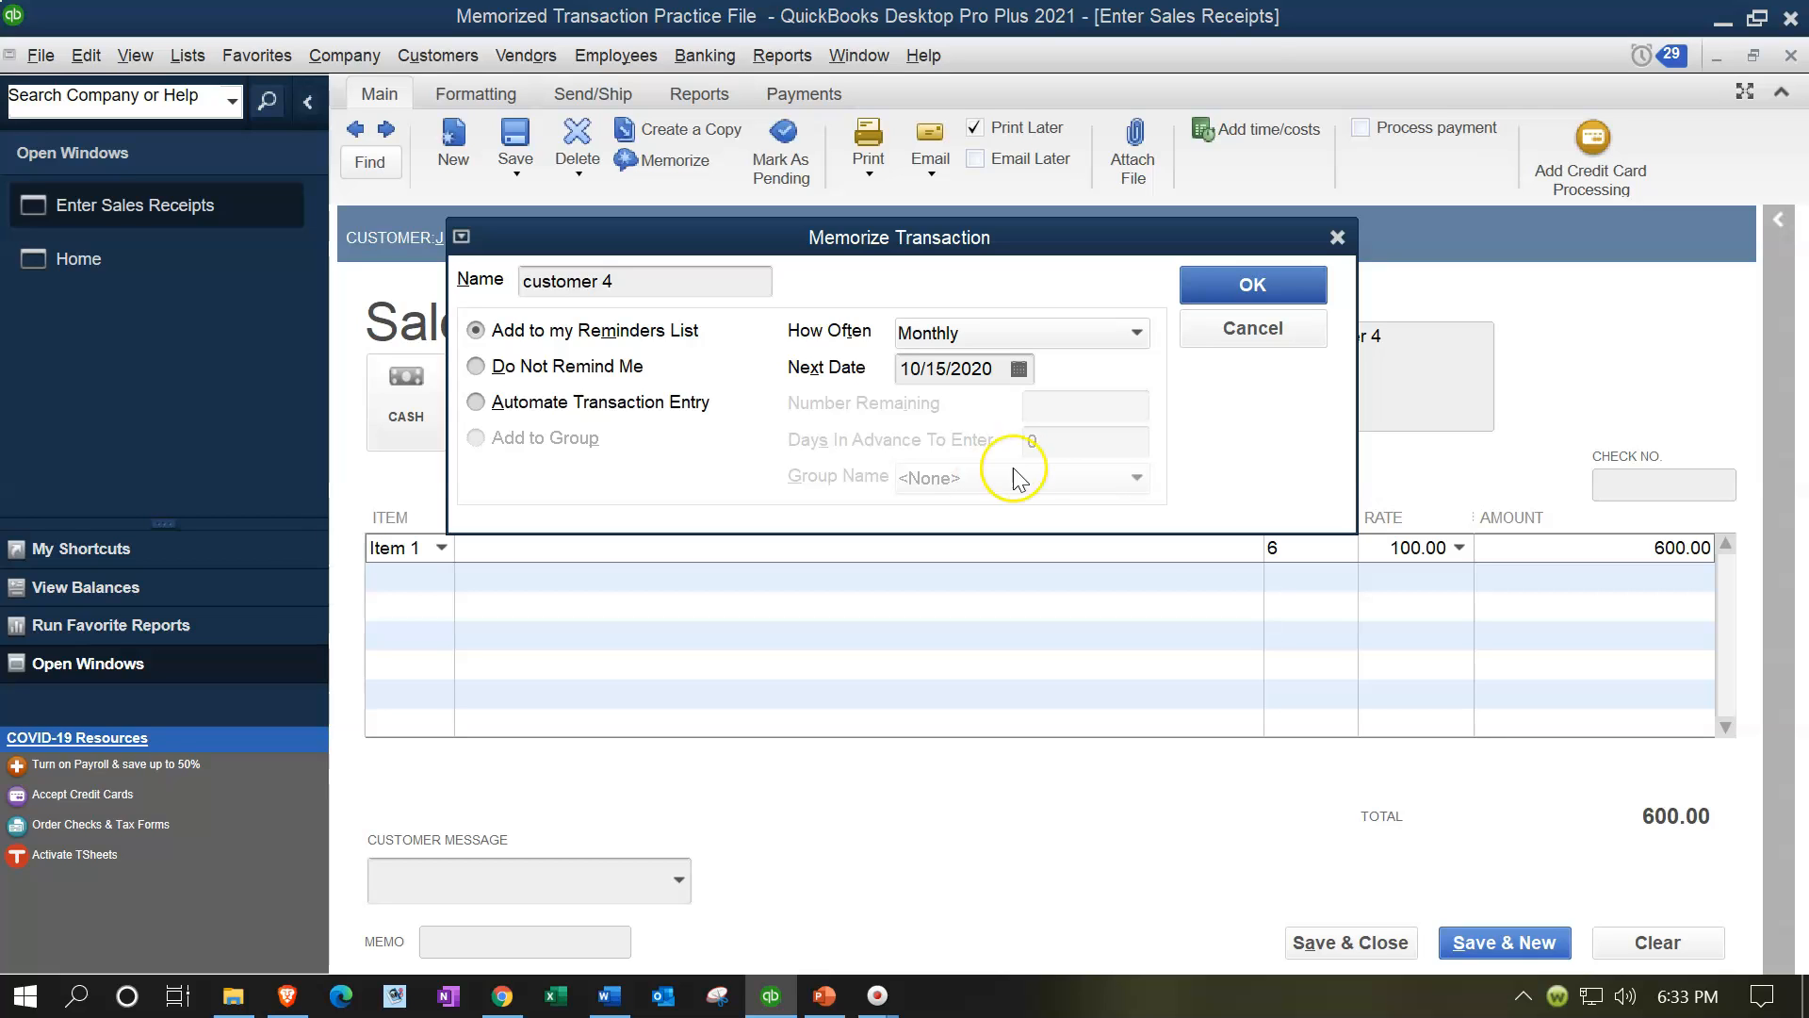
pyautogui.click(1221, 288)
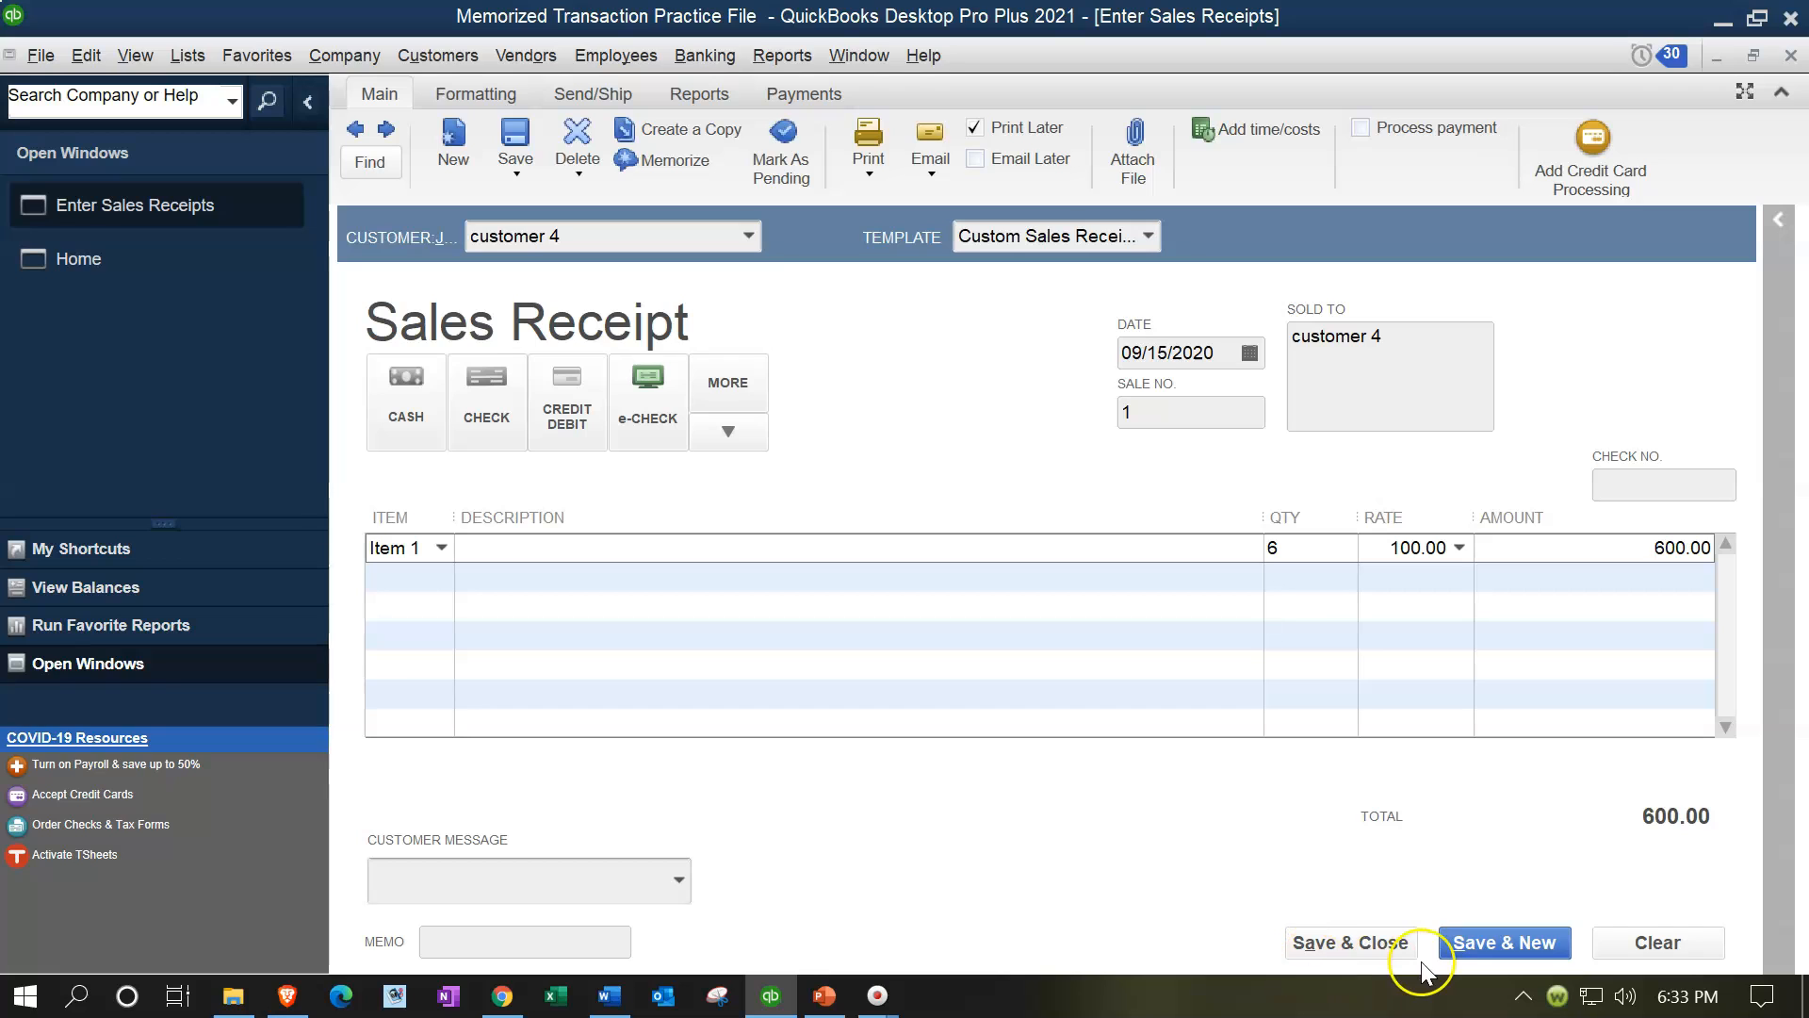
pyautogui.click(1396, 946)
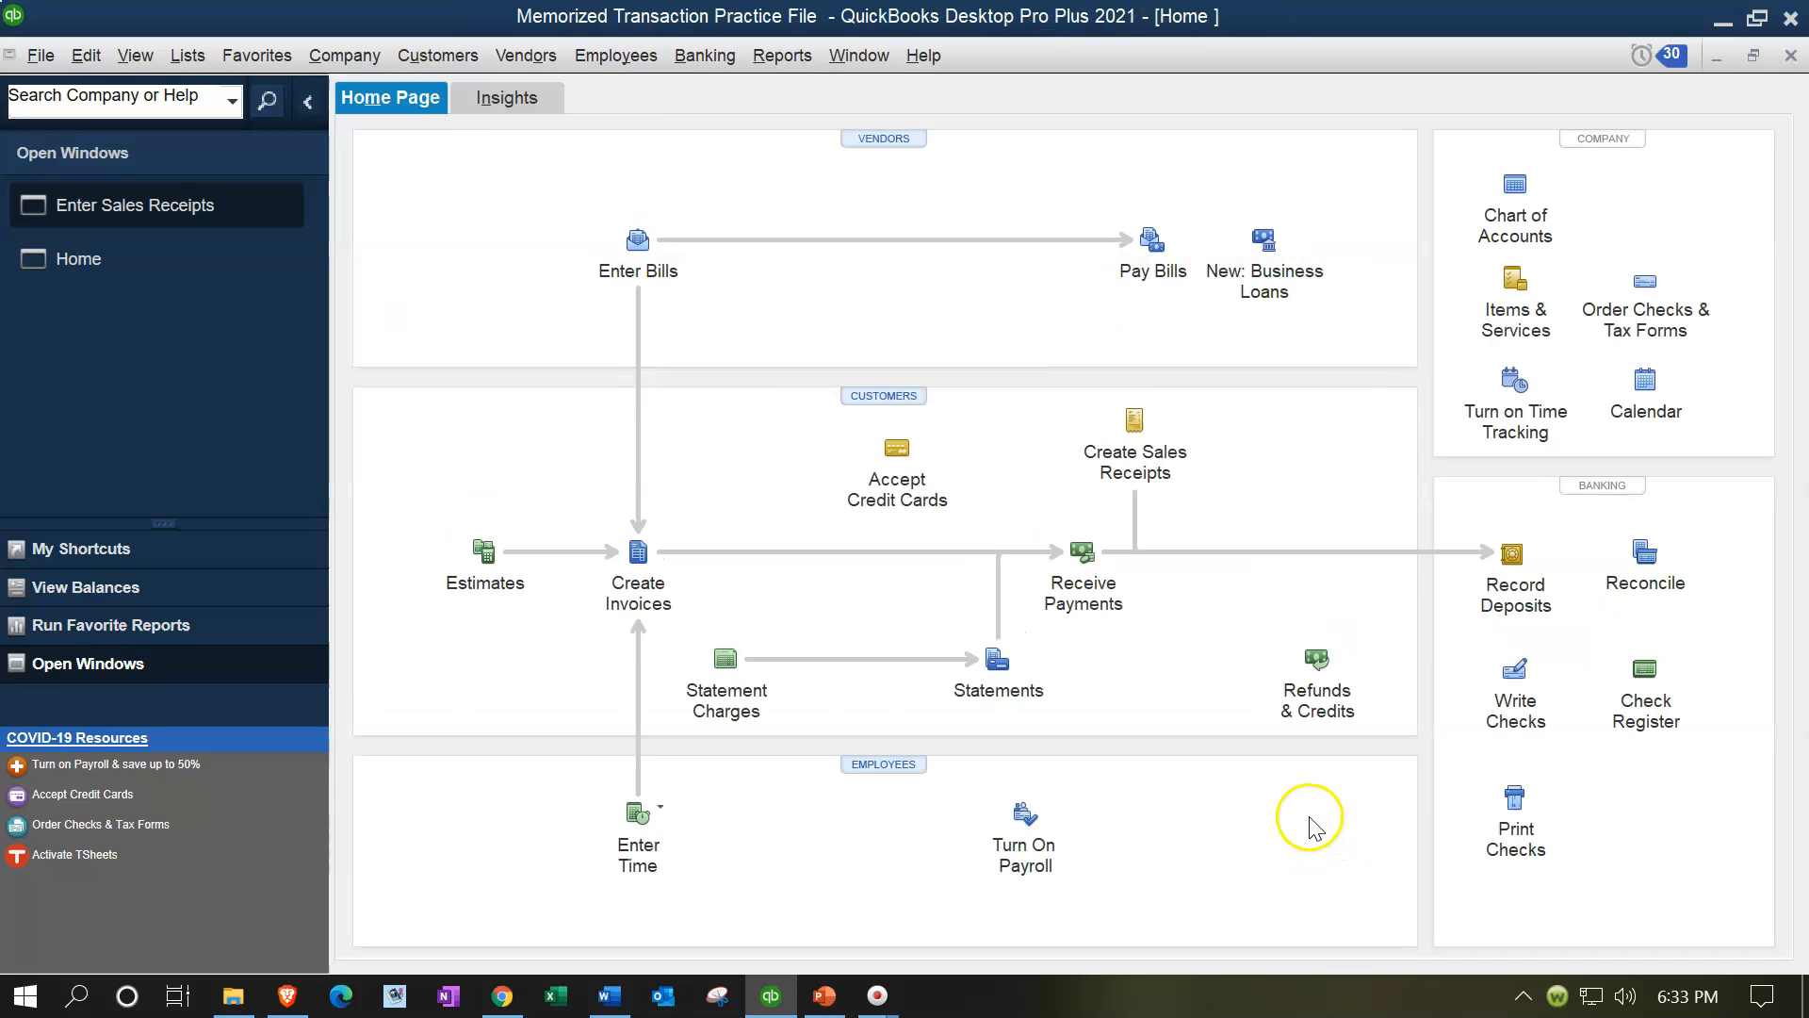
# Step: Open the reminders and expand the memorized transactions due
pyautogui.click(1648, 68)
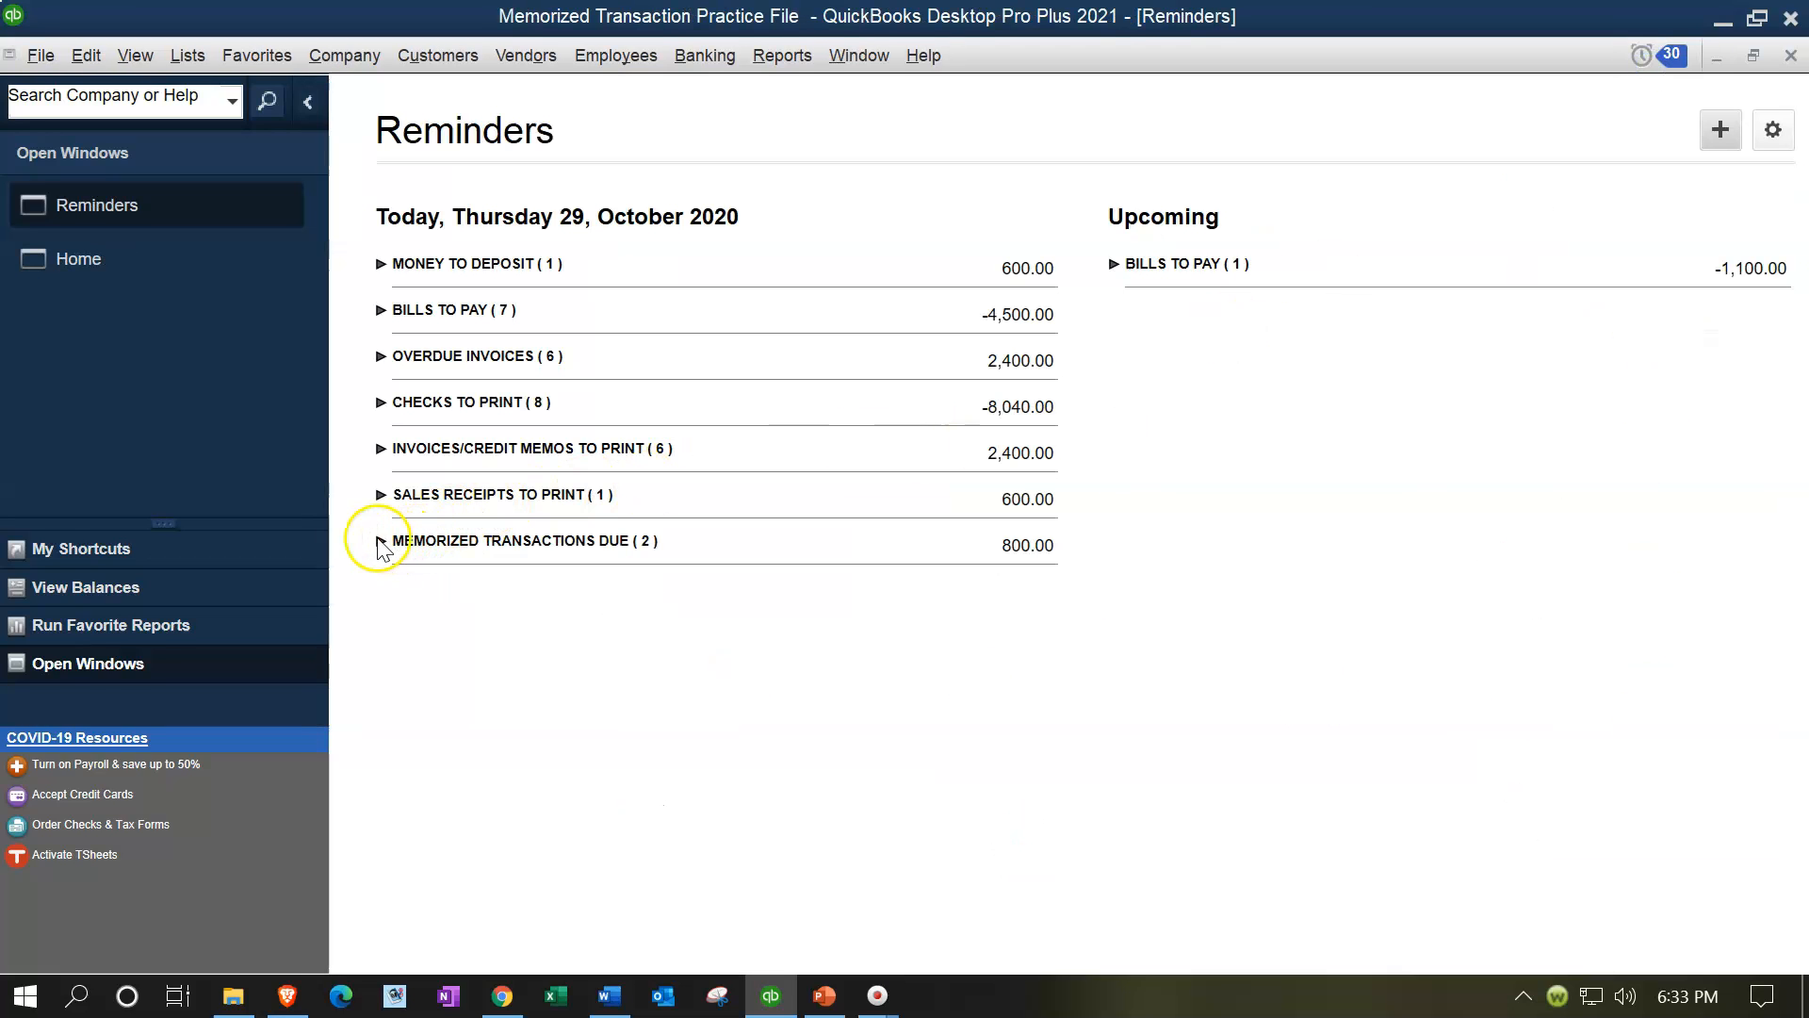
pyautogui.click(382, 543)
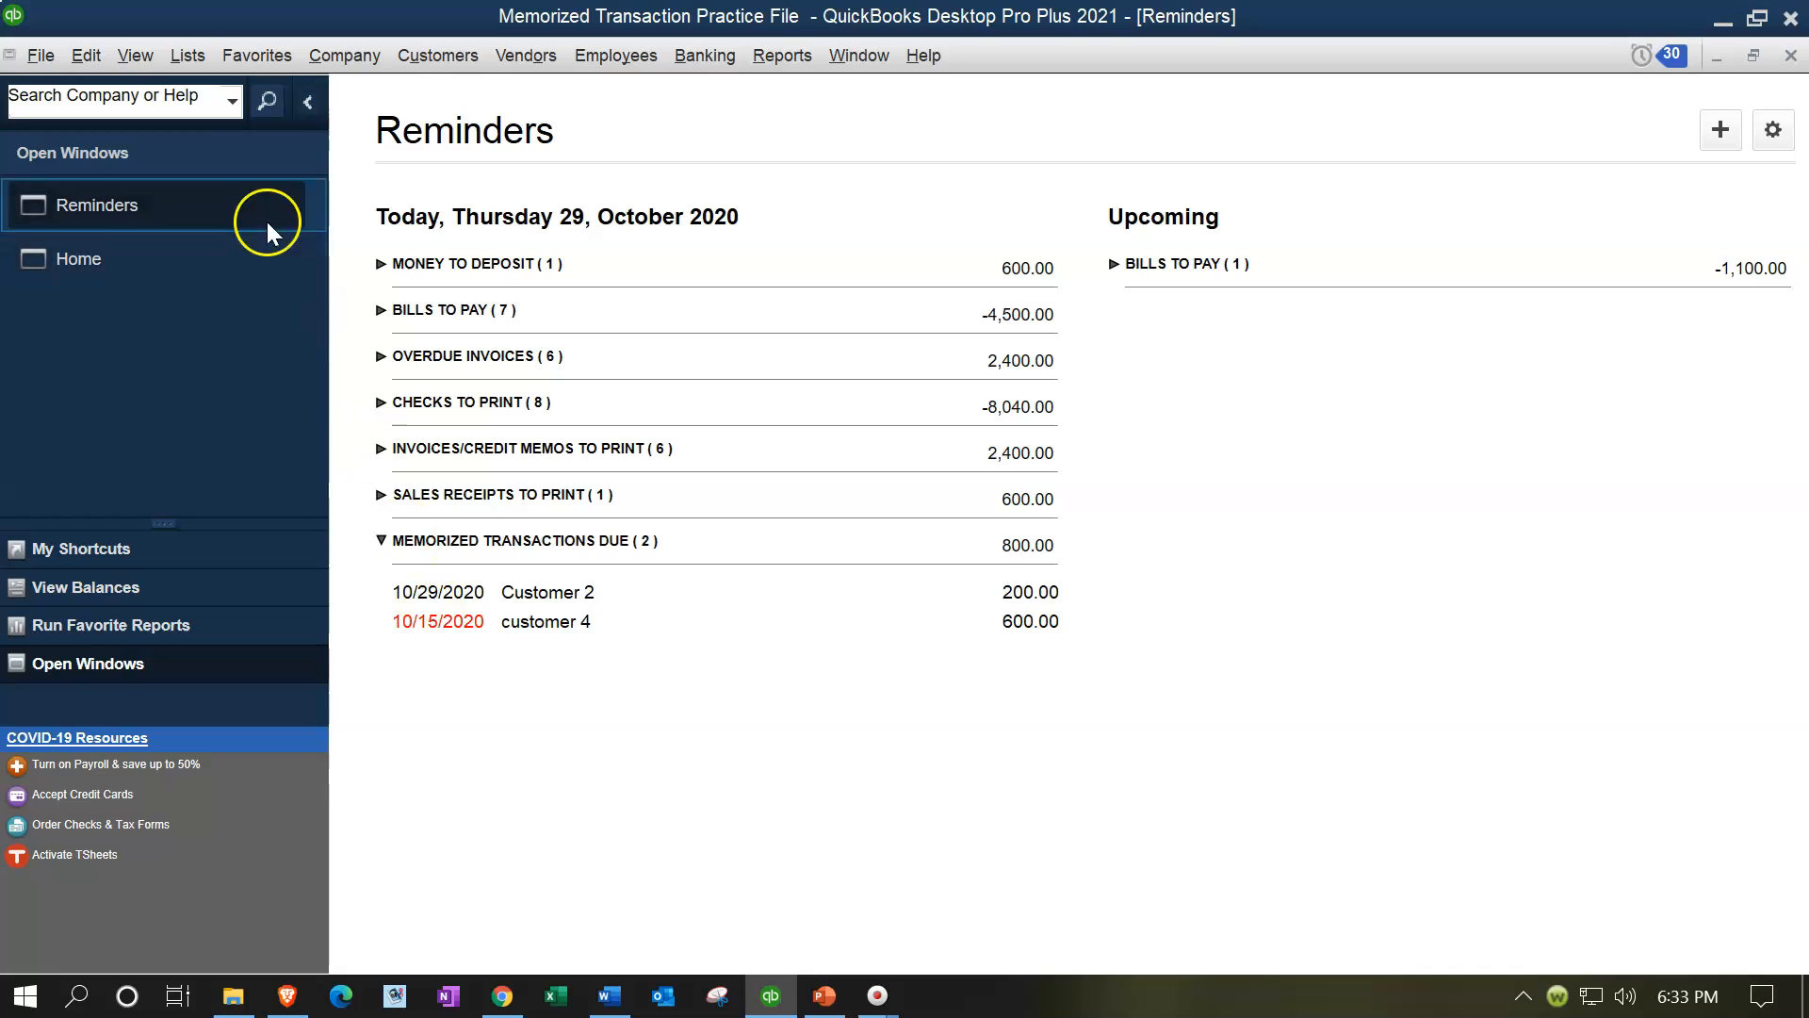
# Step: Open the memorized transaction list and enter the customer 4 memorized sales receipt
pyautogui.click(179, 56)
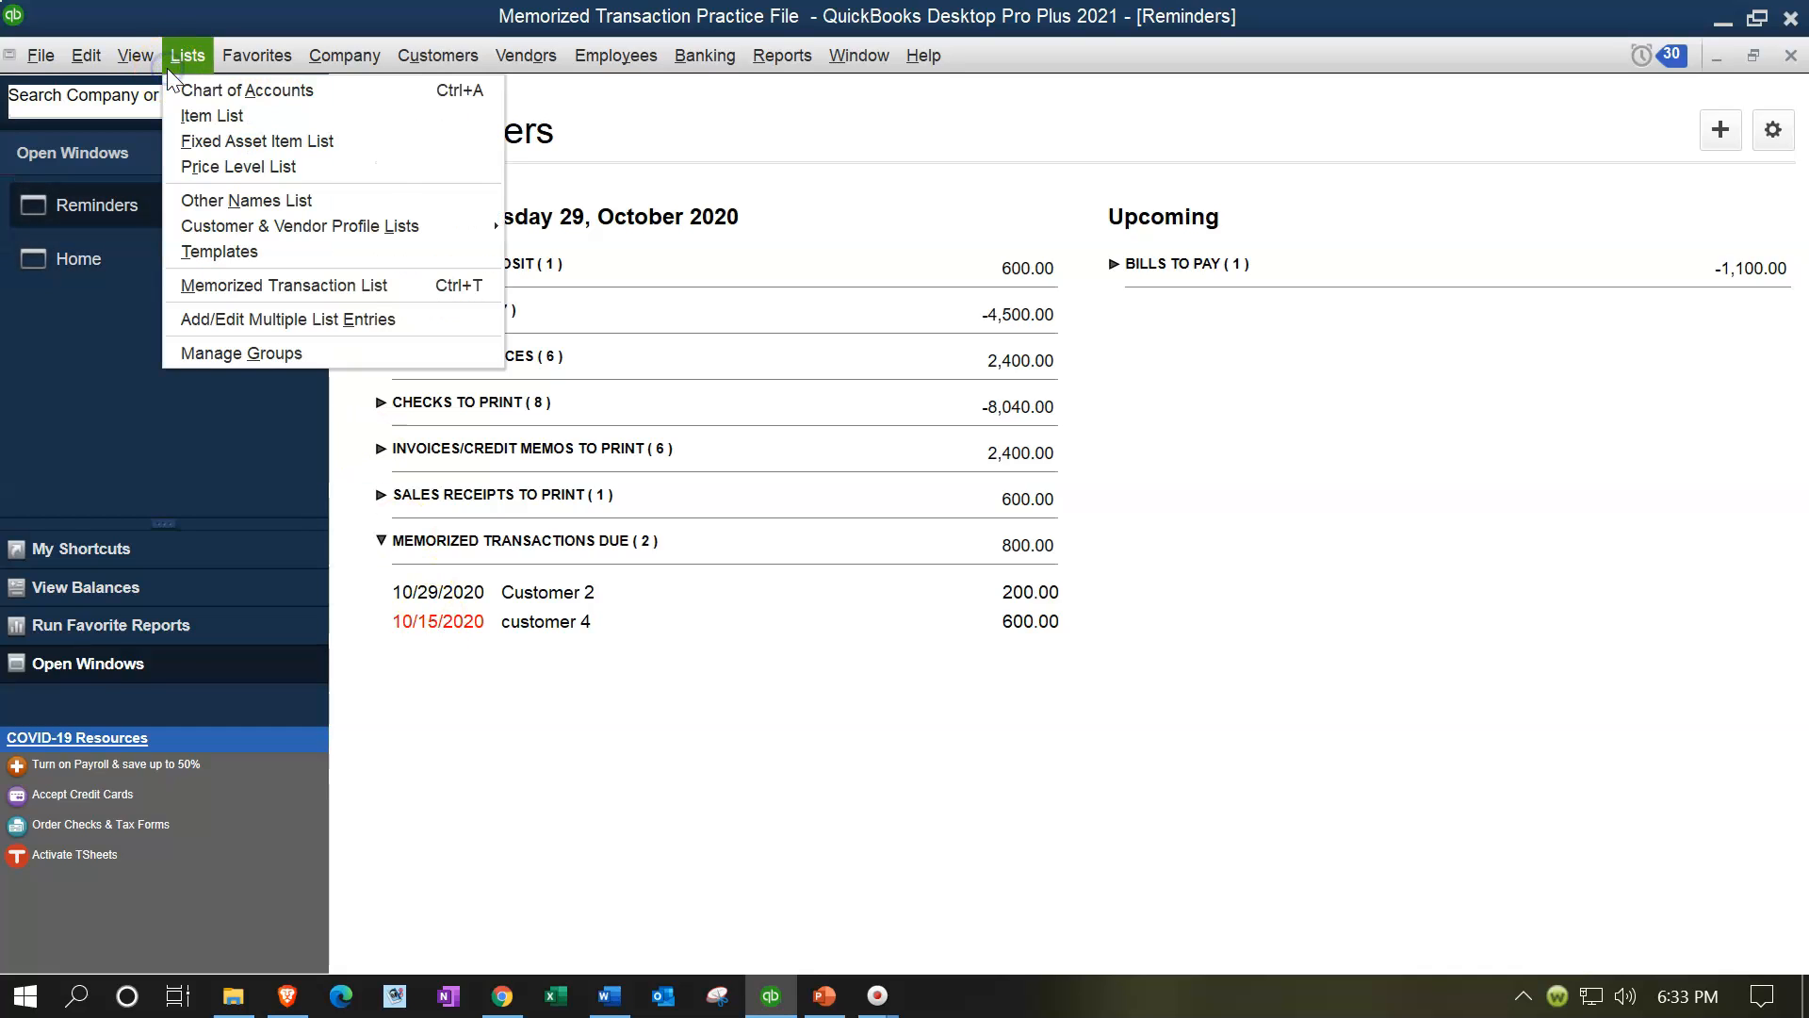
pyautogui.click(239, 277)
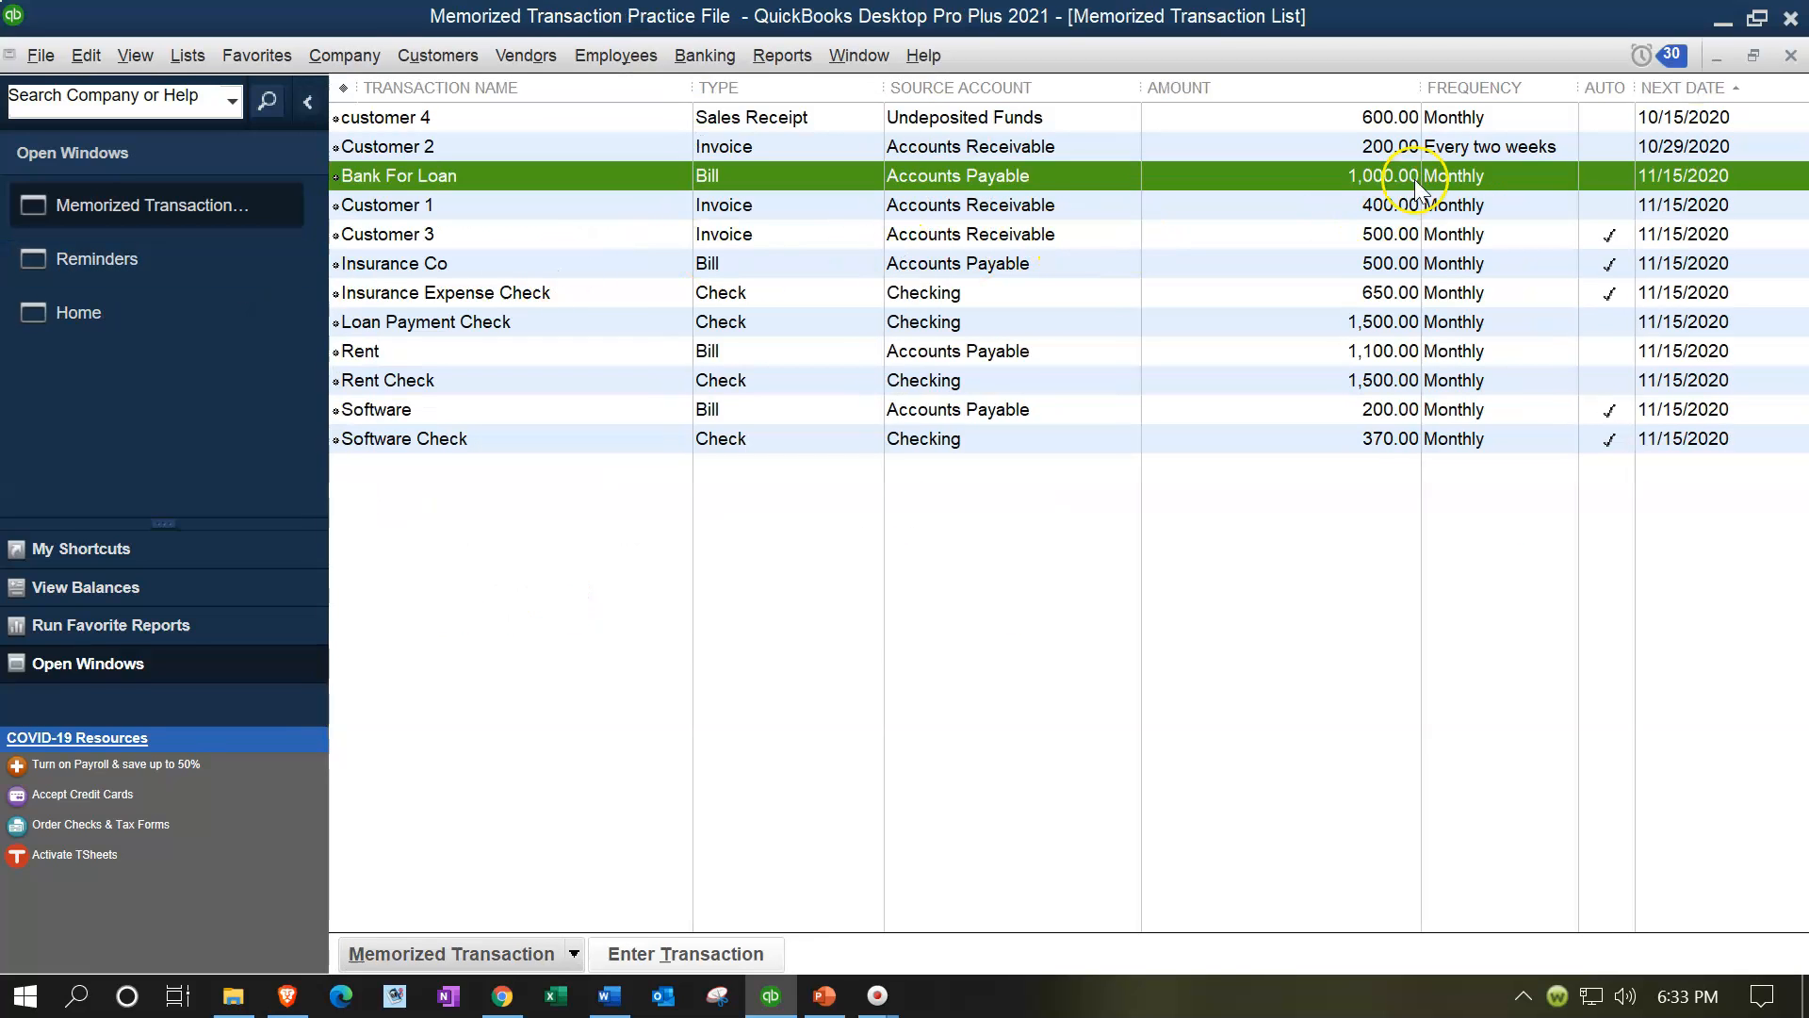
pyautogui.click(1442, 121)
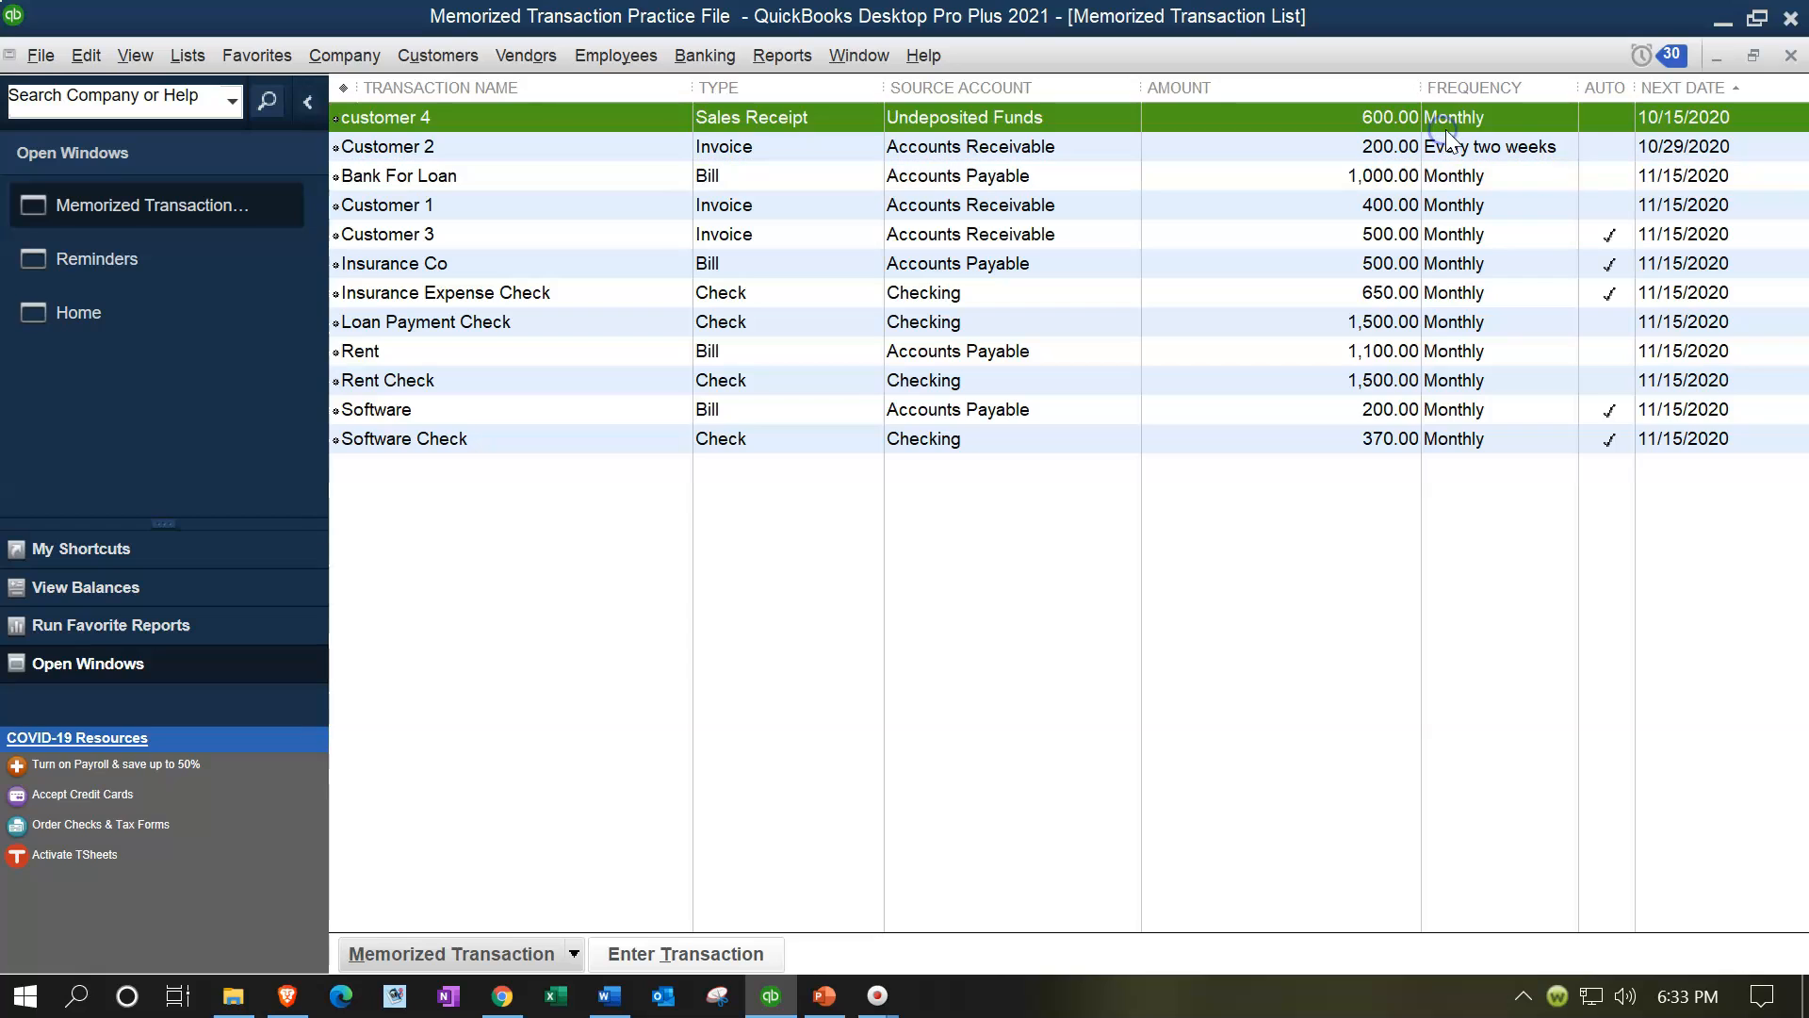
pyautogui.click(1790, 55)
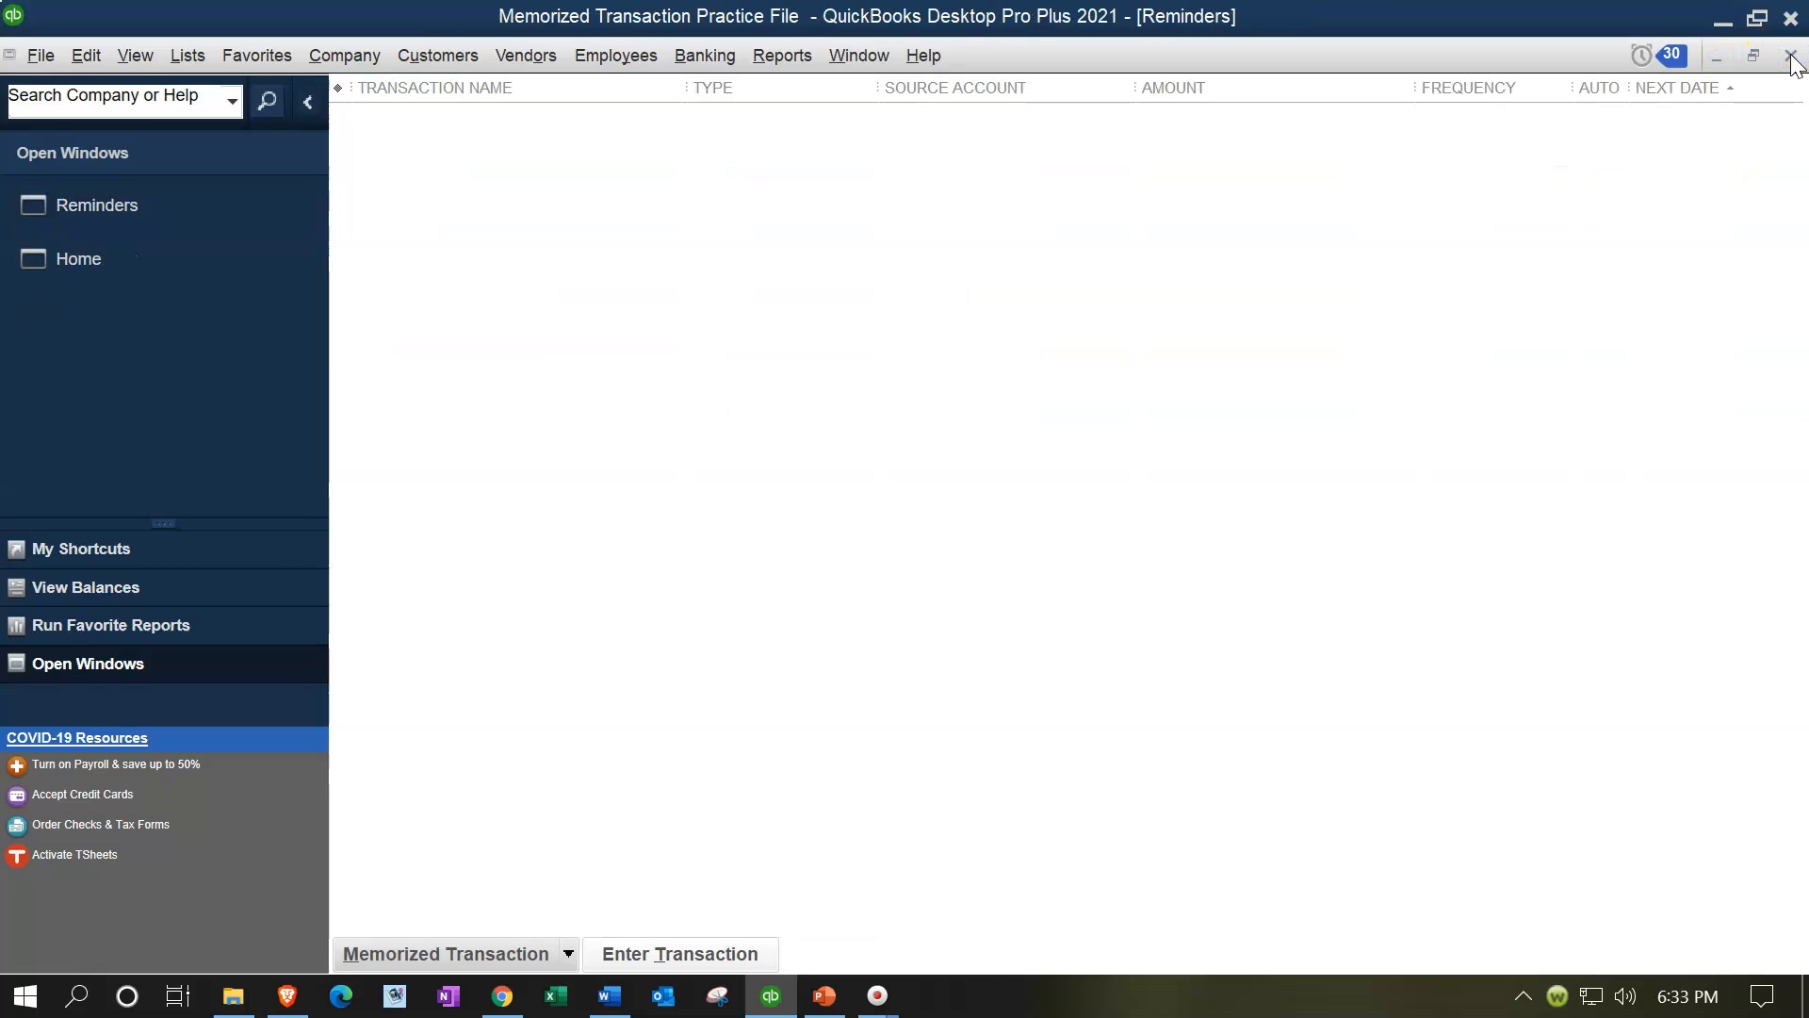
pyautogui.doubleClick(453, 626)
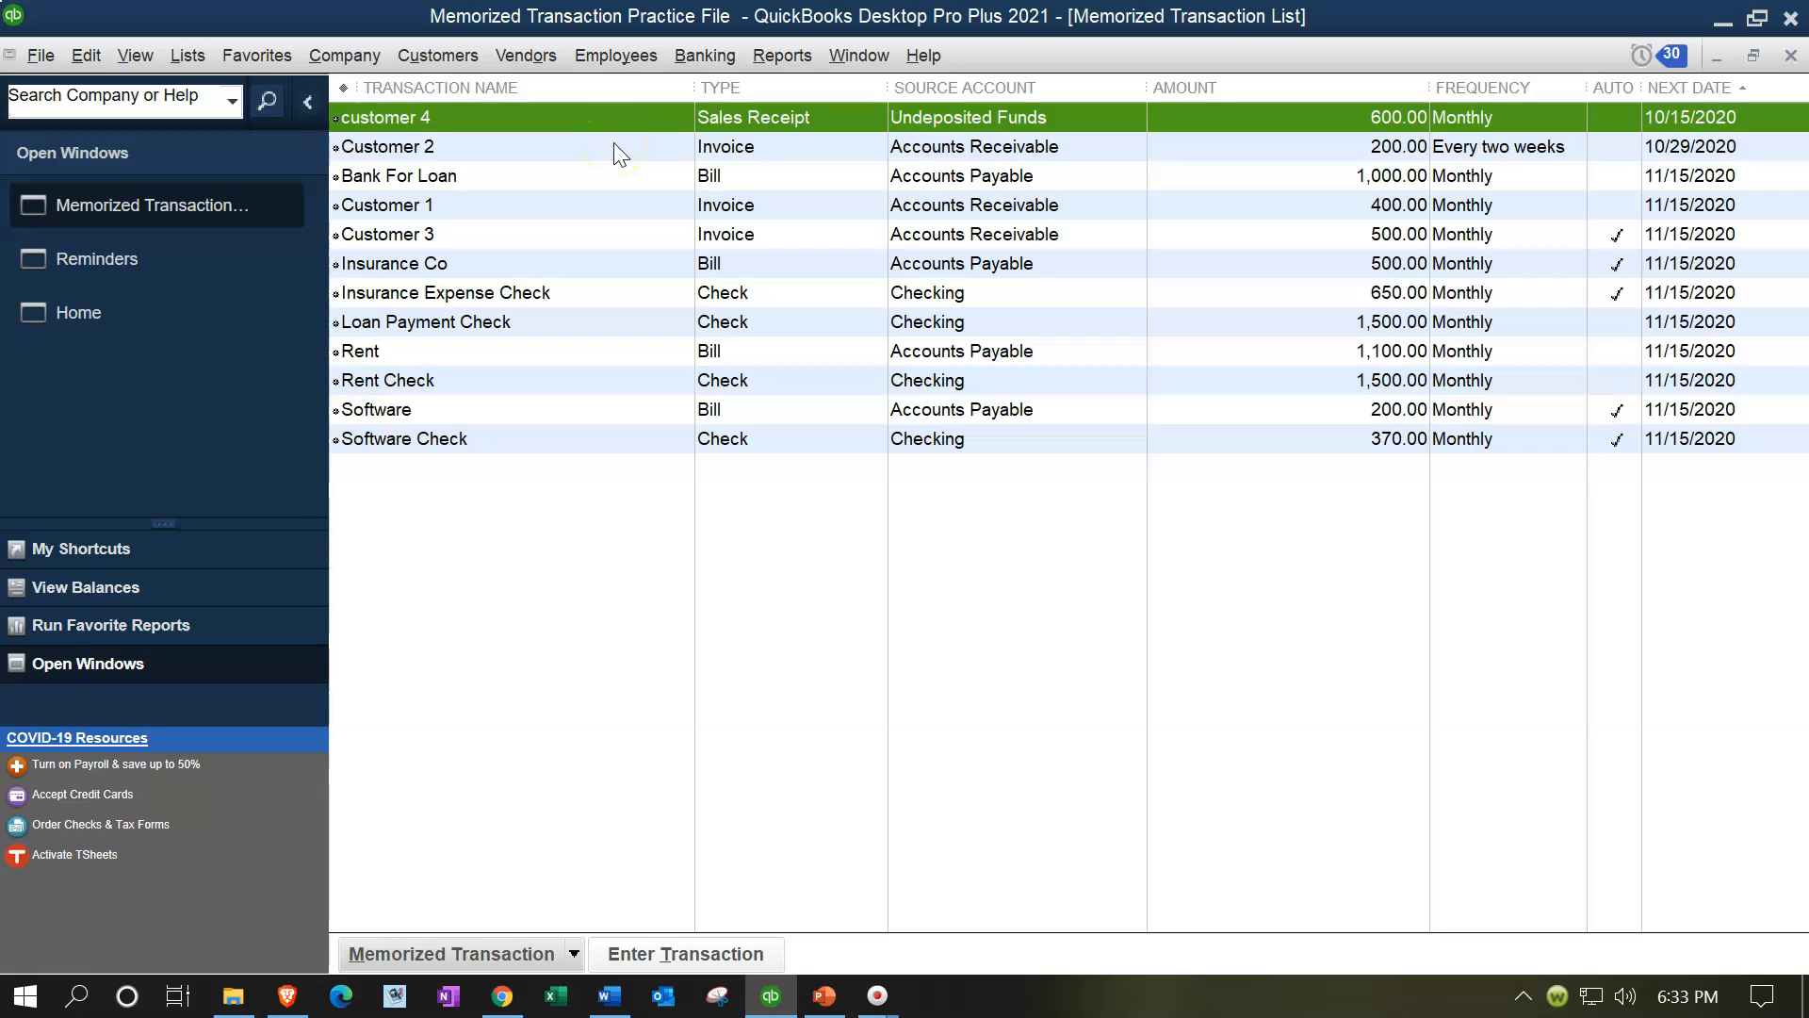
pyautogui.doubleClick(1666, 118)
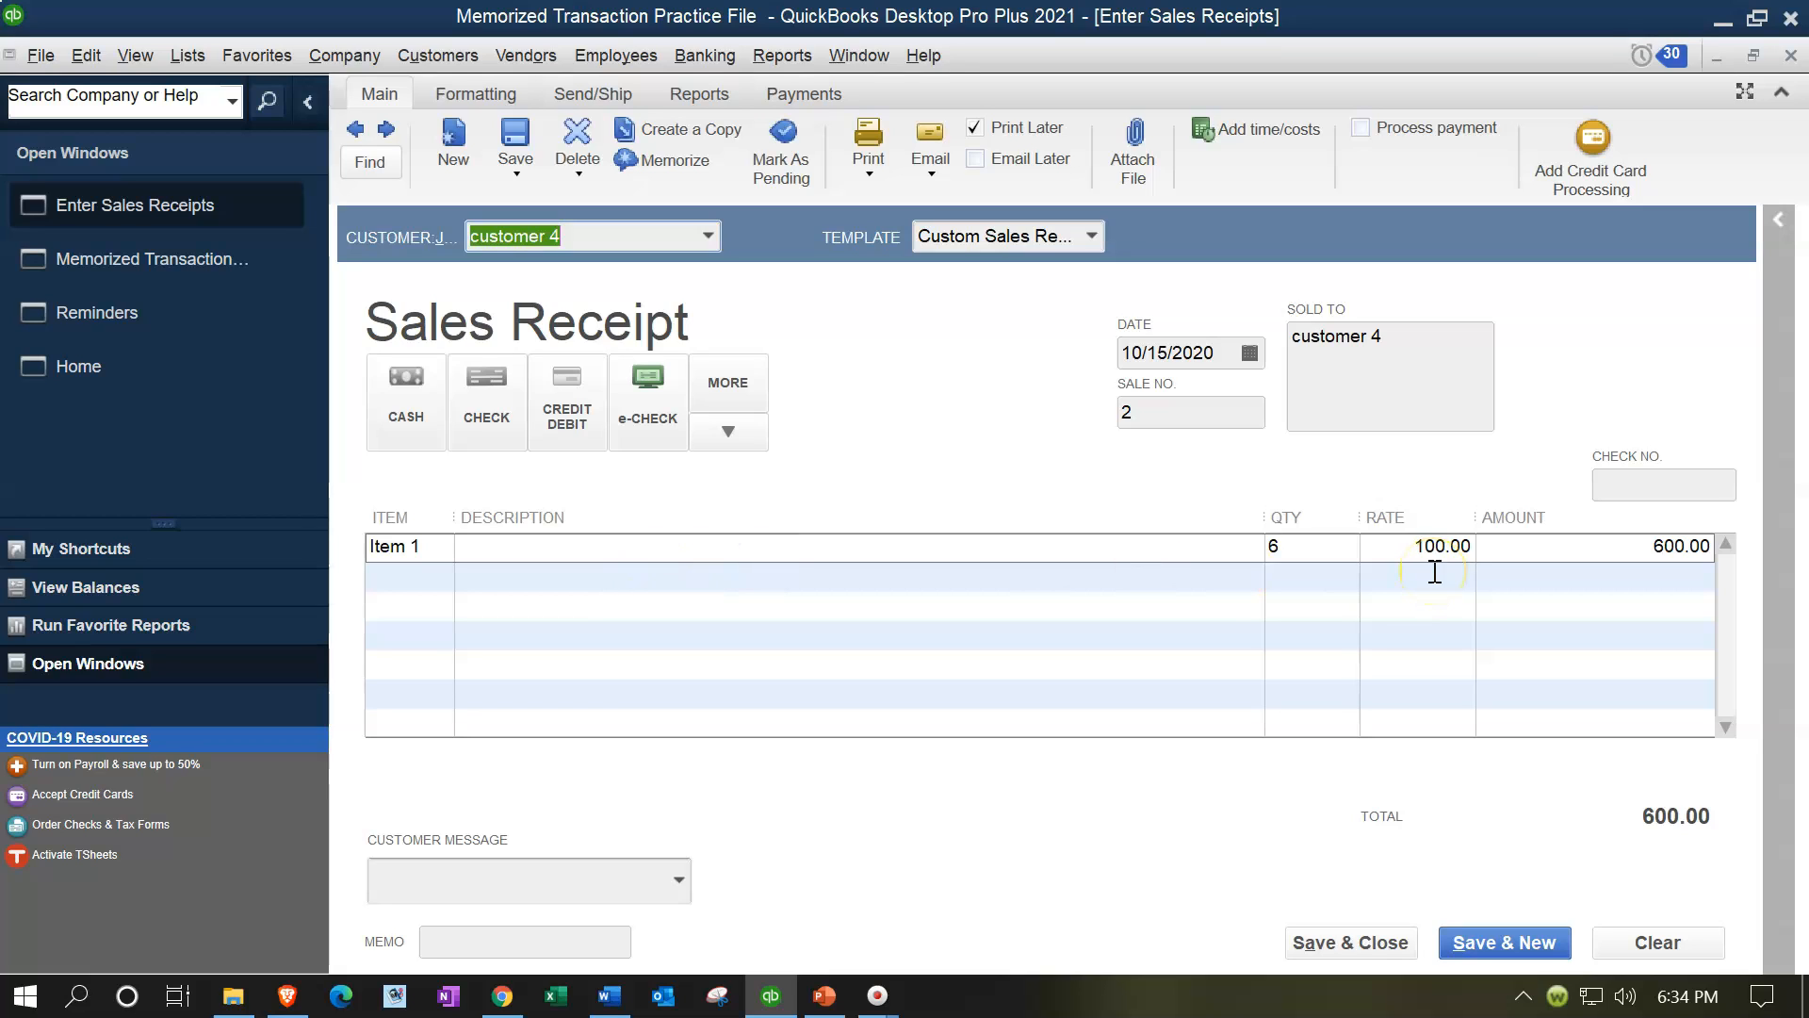
# Step: Change the line quantity to 4 and save and close the sales receipt
pyautogui.click(1298, 545)
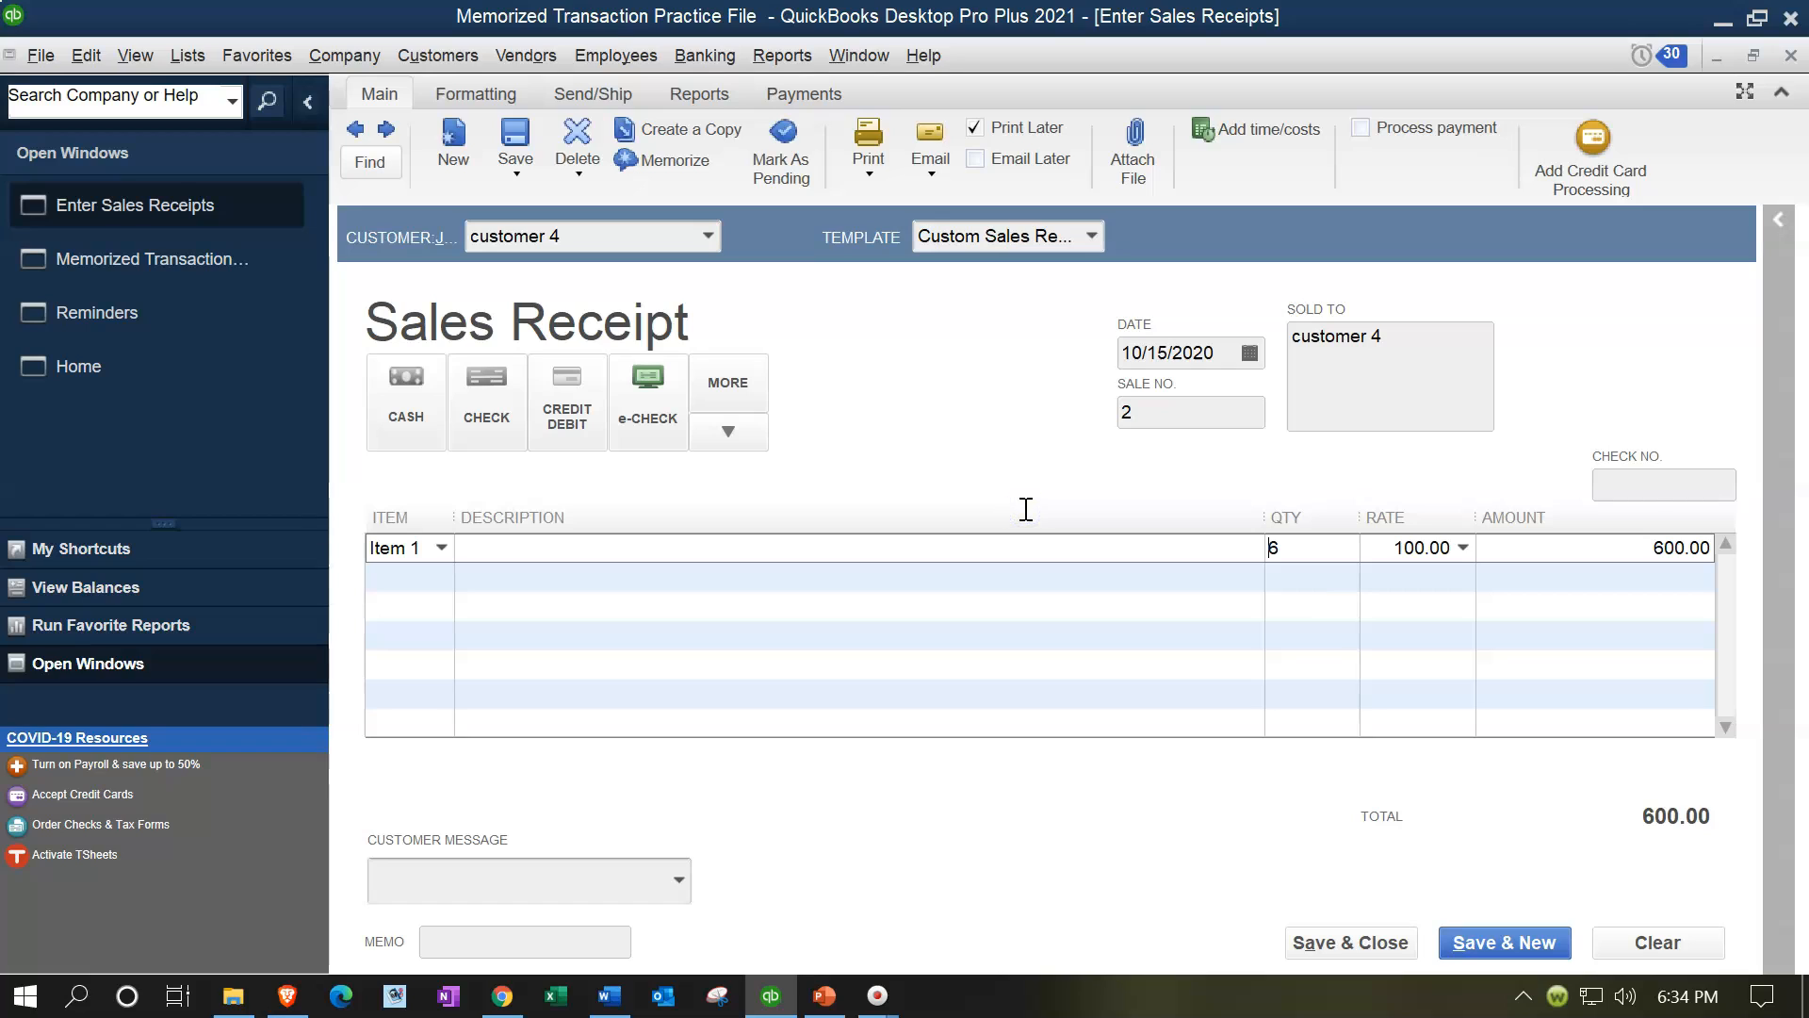
pyautogui.press('BackSpace')
pyautogui.write('4')
pyautogui.press('Tab')
pyautogui.click(1017, 523)
pyautogui.click(1324, 942)
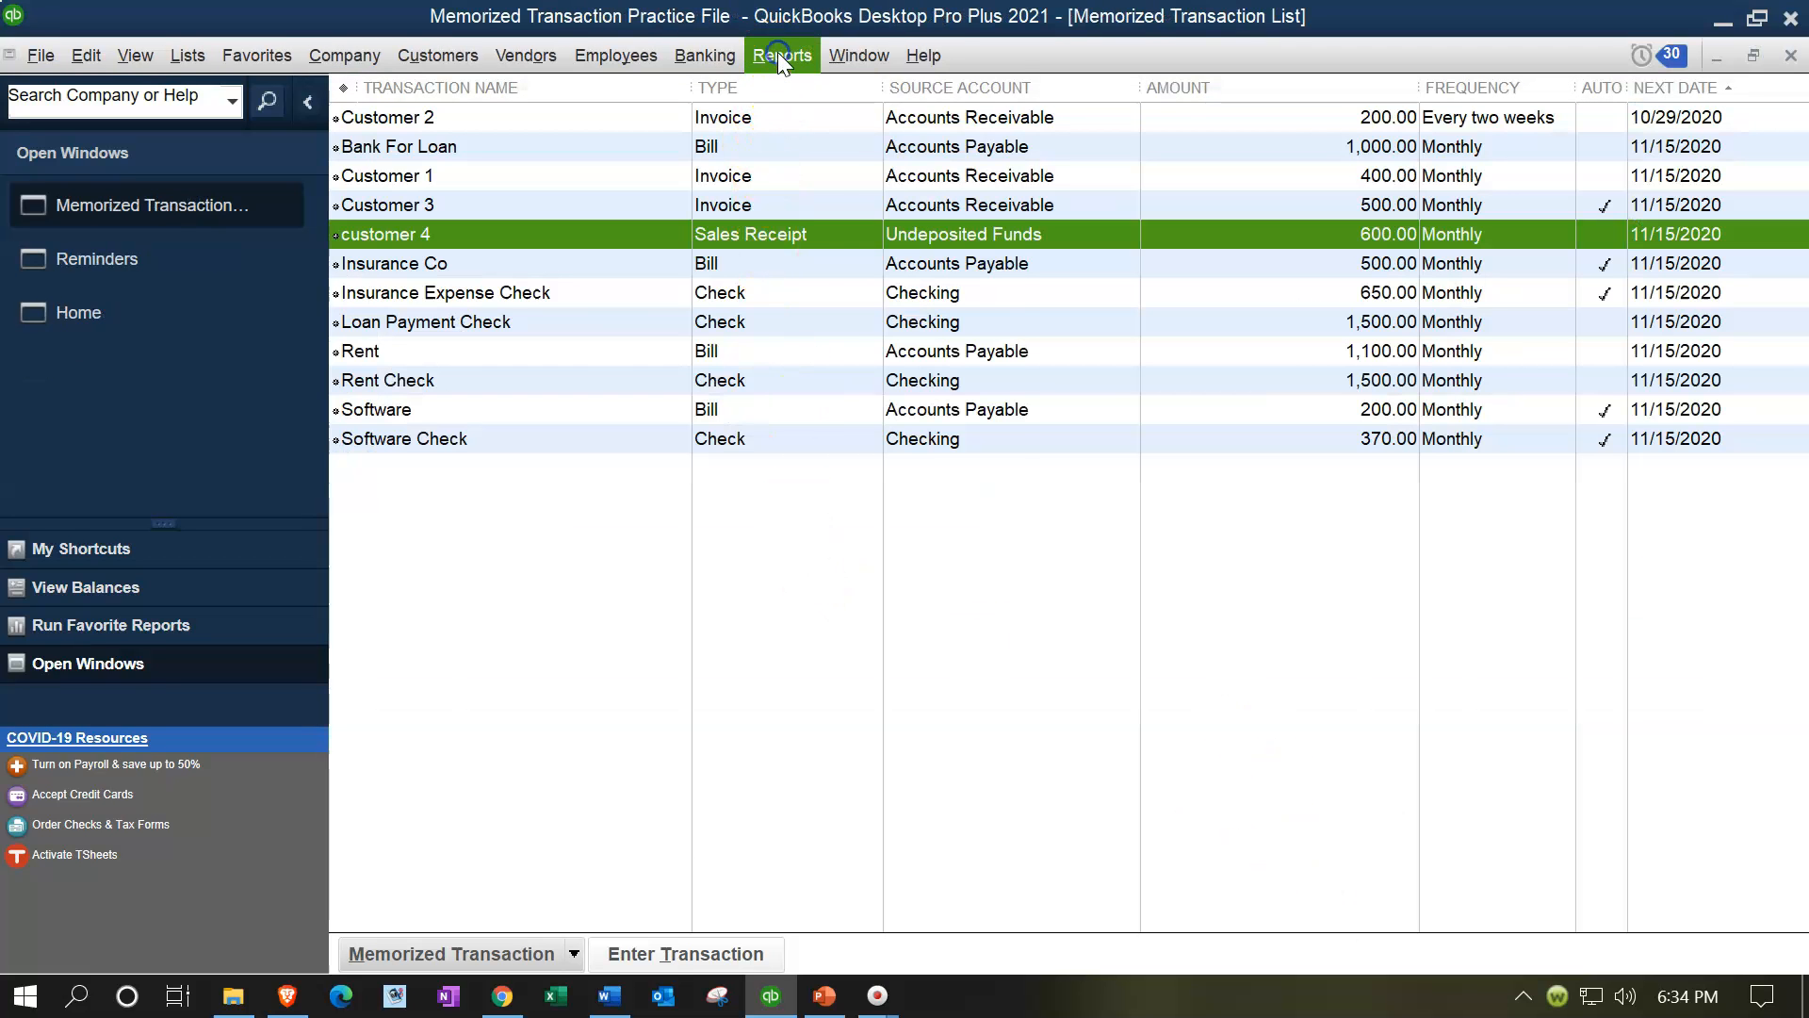
# Step: Open the Balance Sheet Standard report and examine the Undeposited Funds balance
pyautogui.click(779, 55)
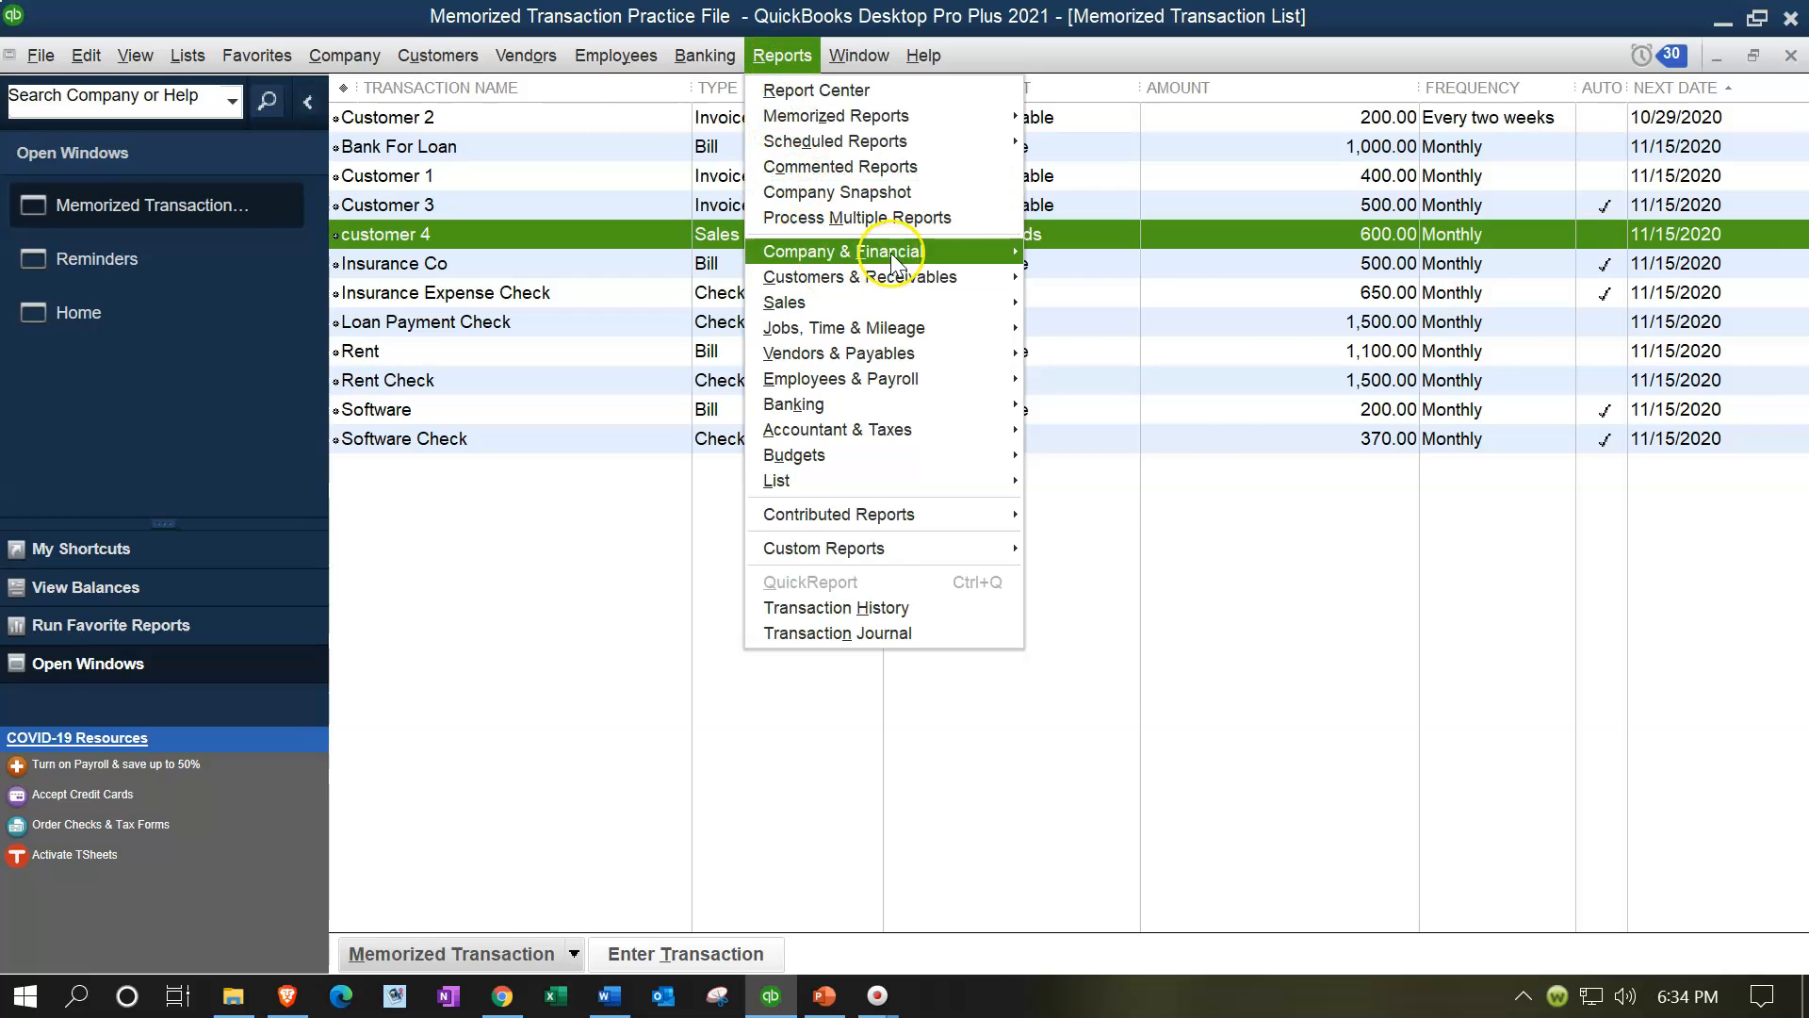
pyautogui.moveTo(989, 251)
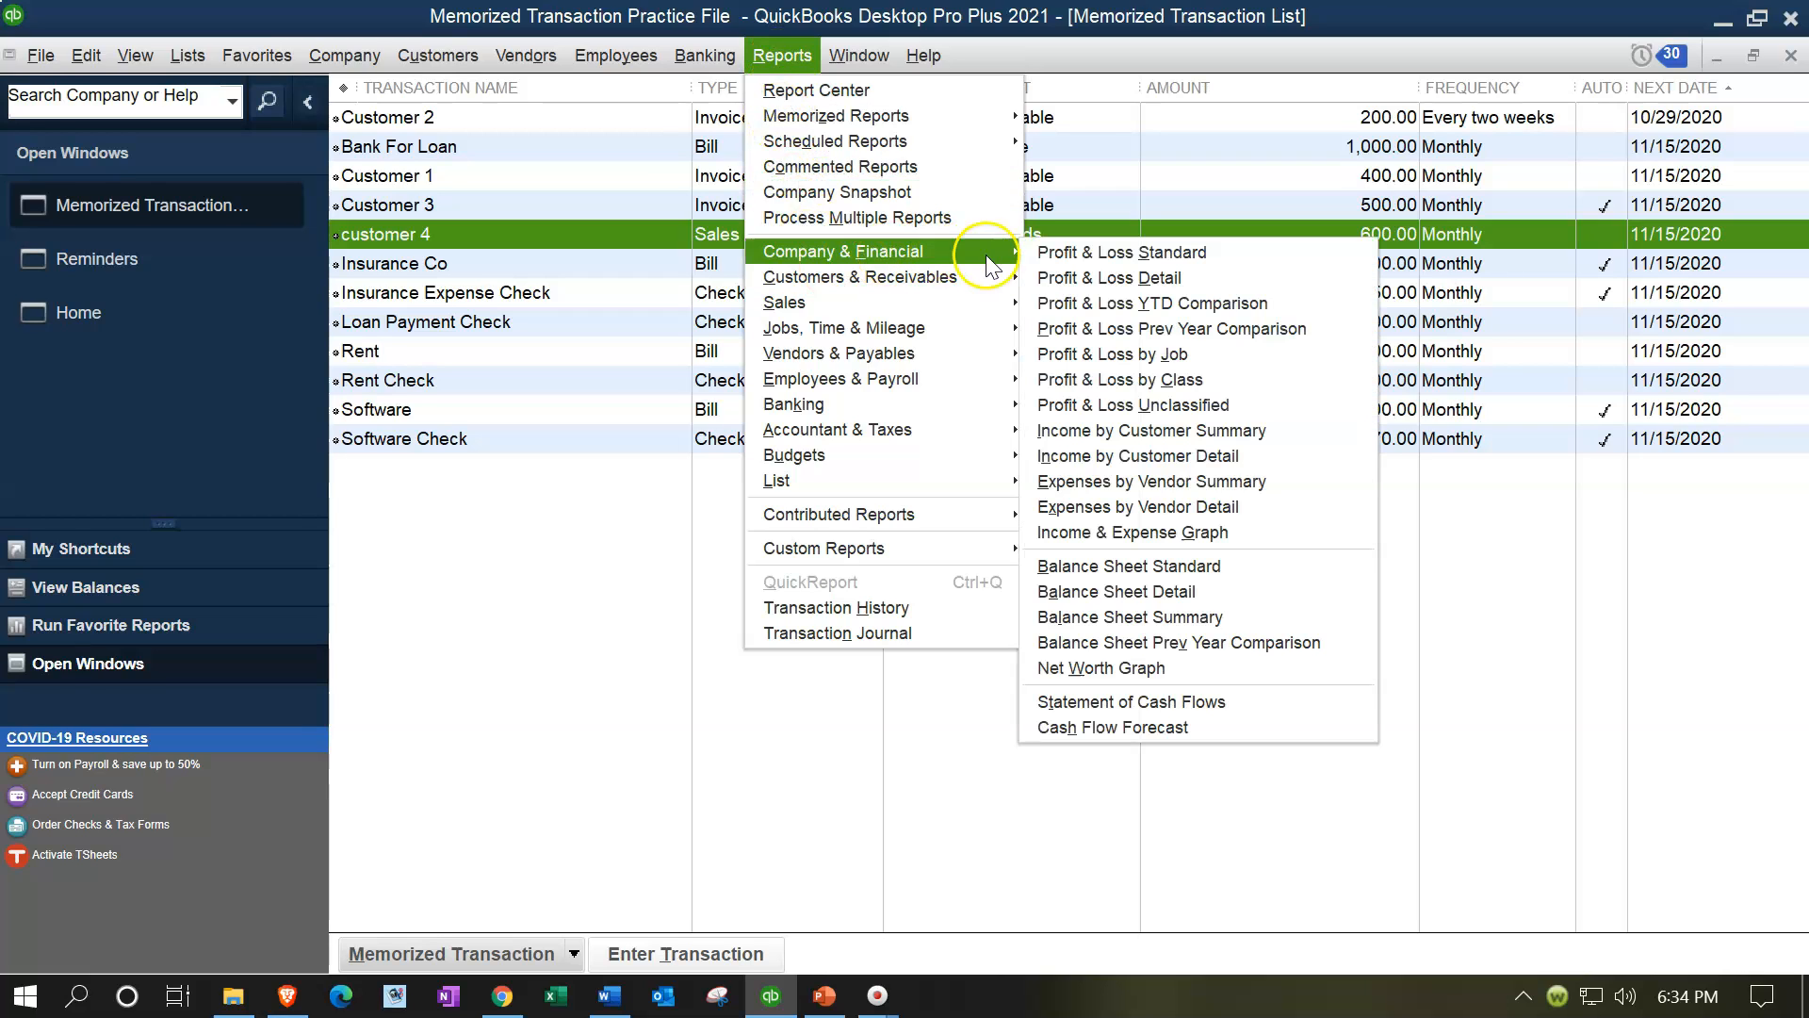
pyautogui.click(1097, 565)
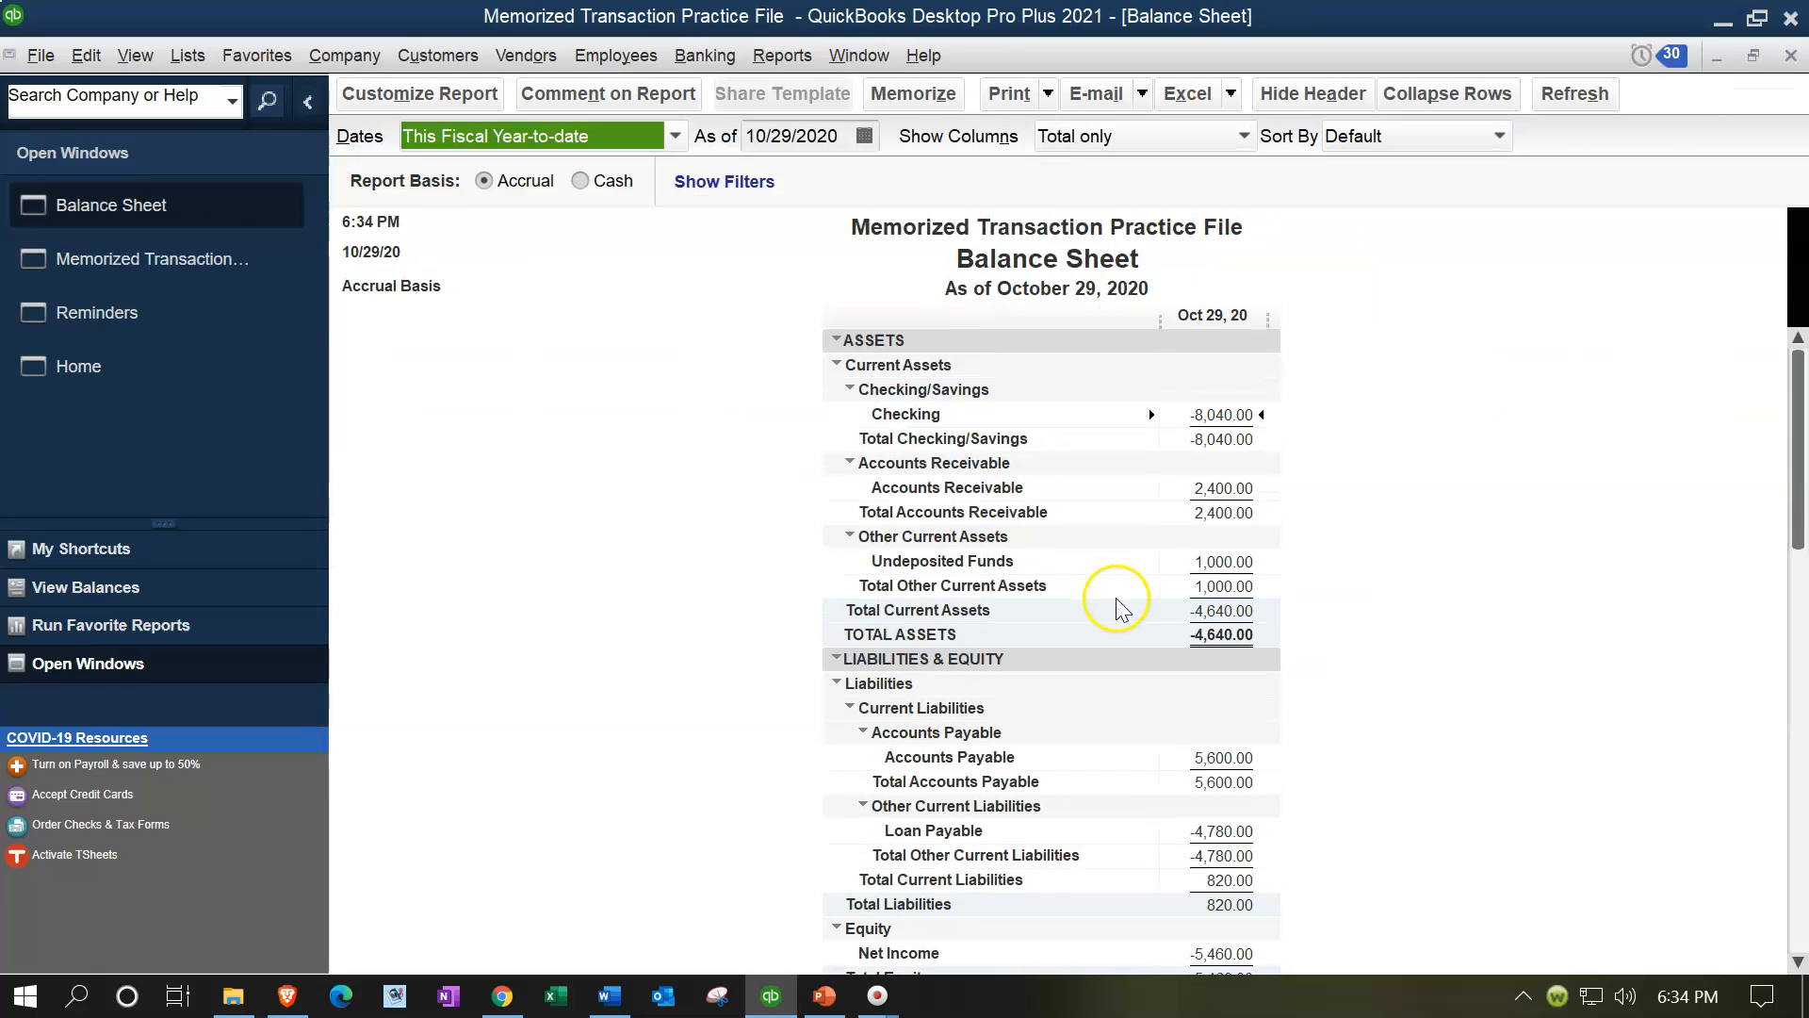
pyautogui.click(1215, 563)
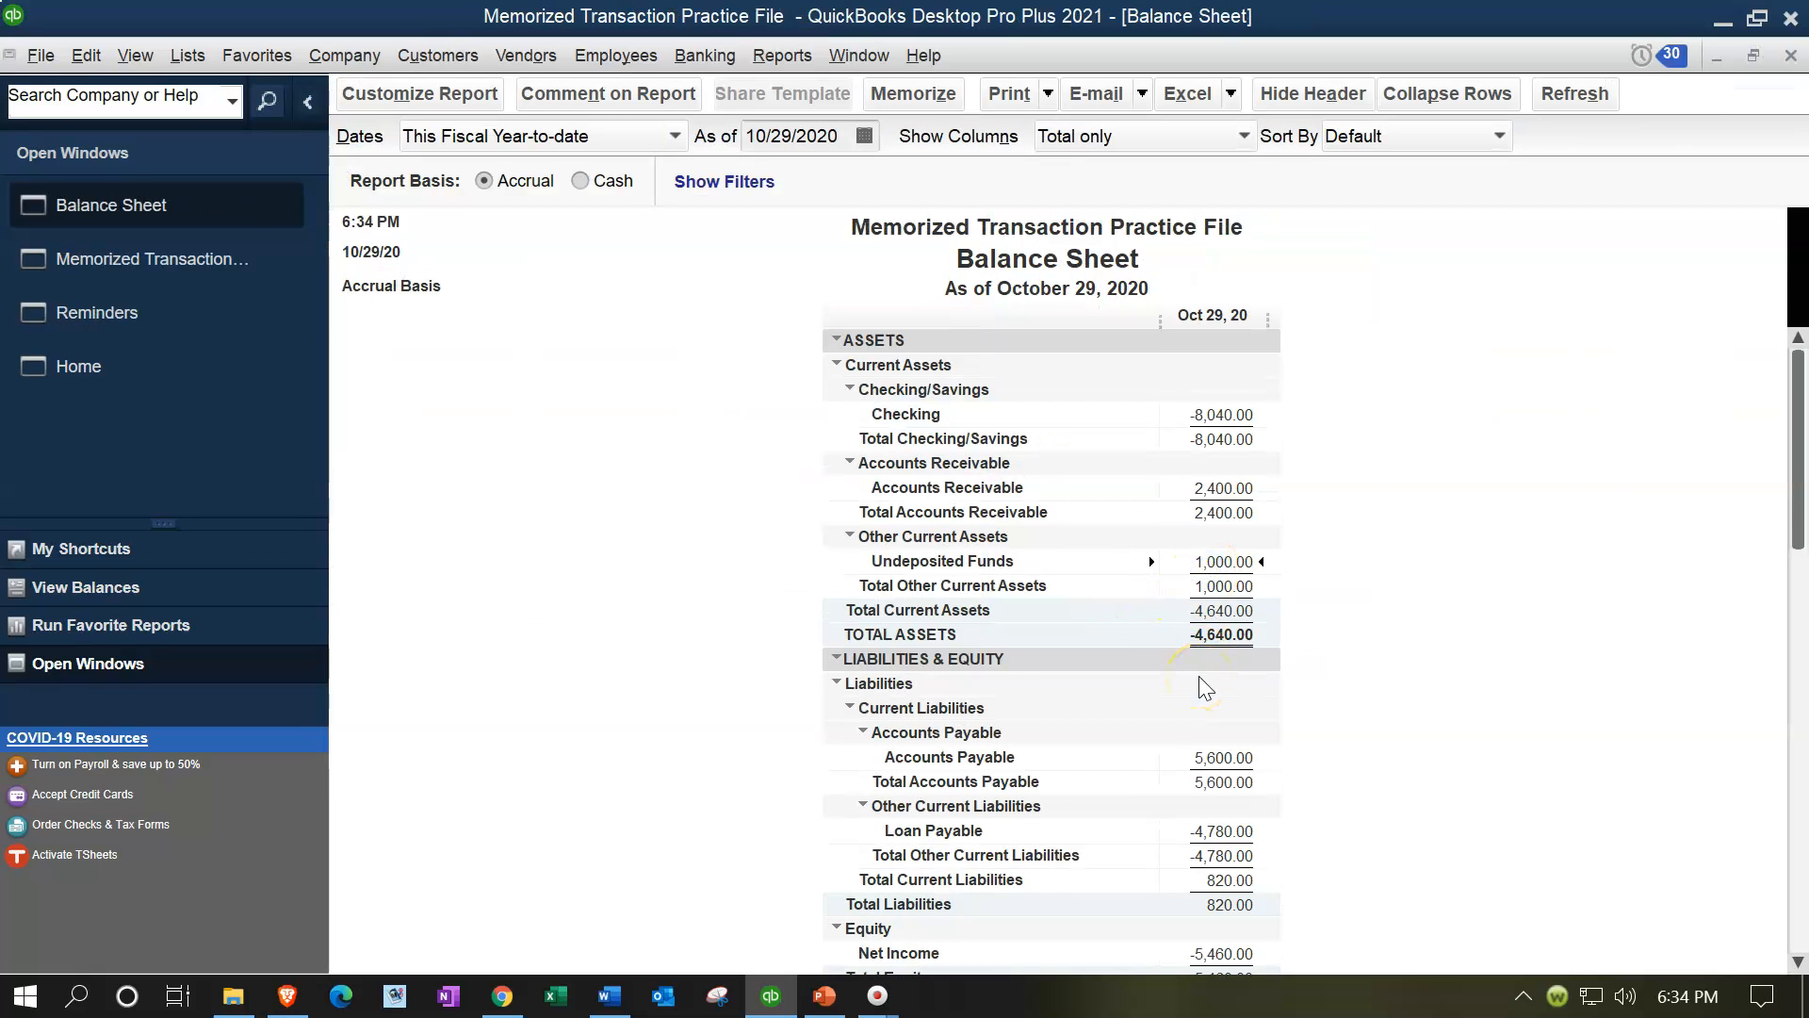
# Step: Turn off using Undeposited Funds as the default deposit account in the company payment preferences
pyautogui.click(146, 370)
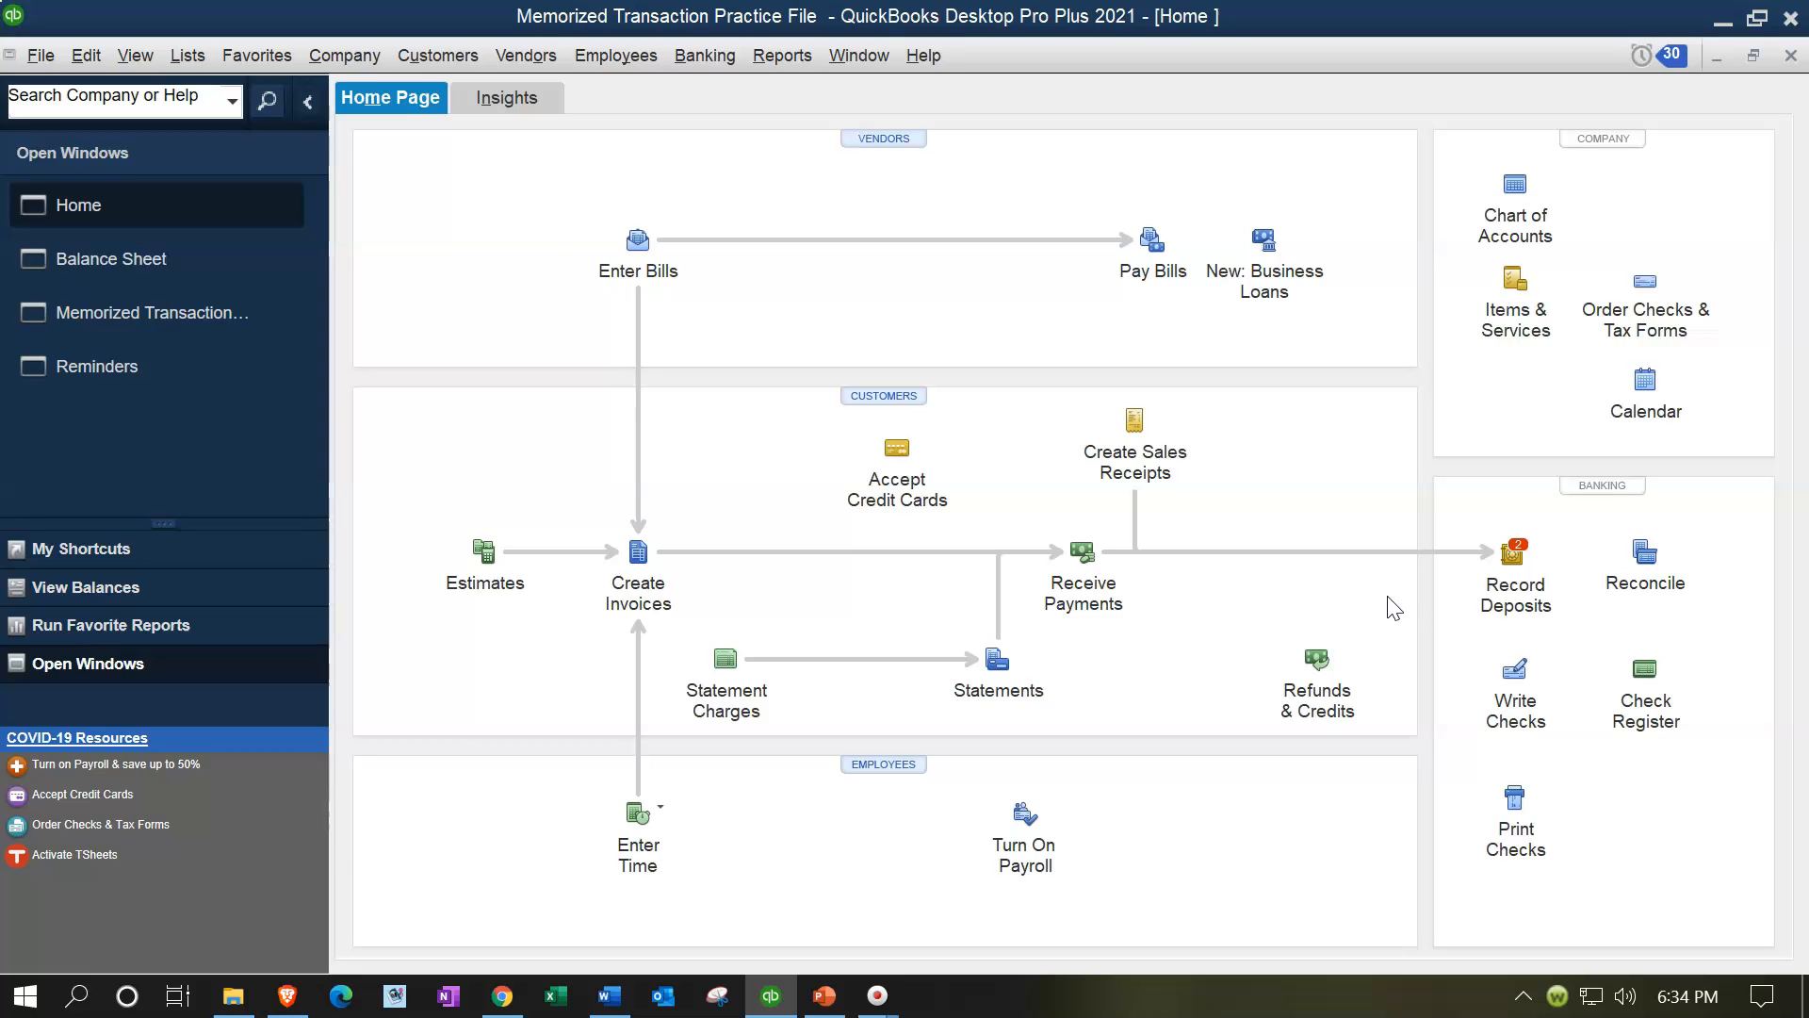
pyautogui.click(90, 59)
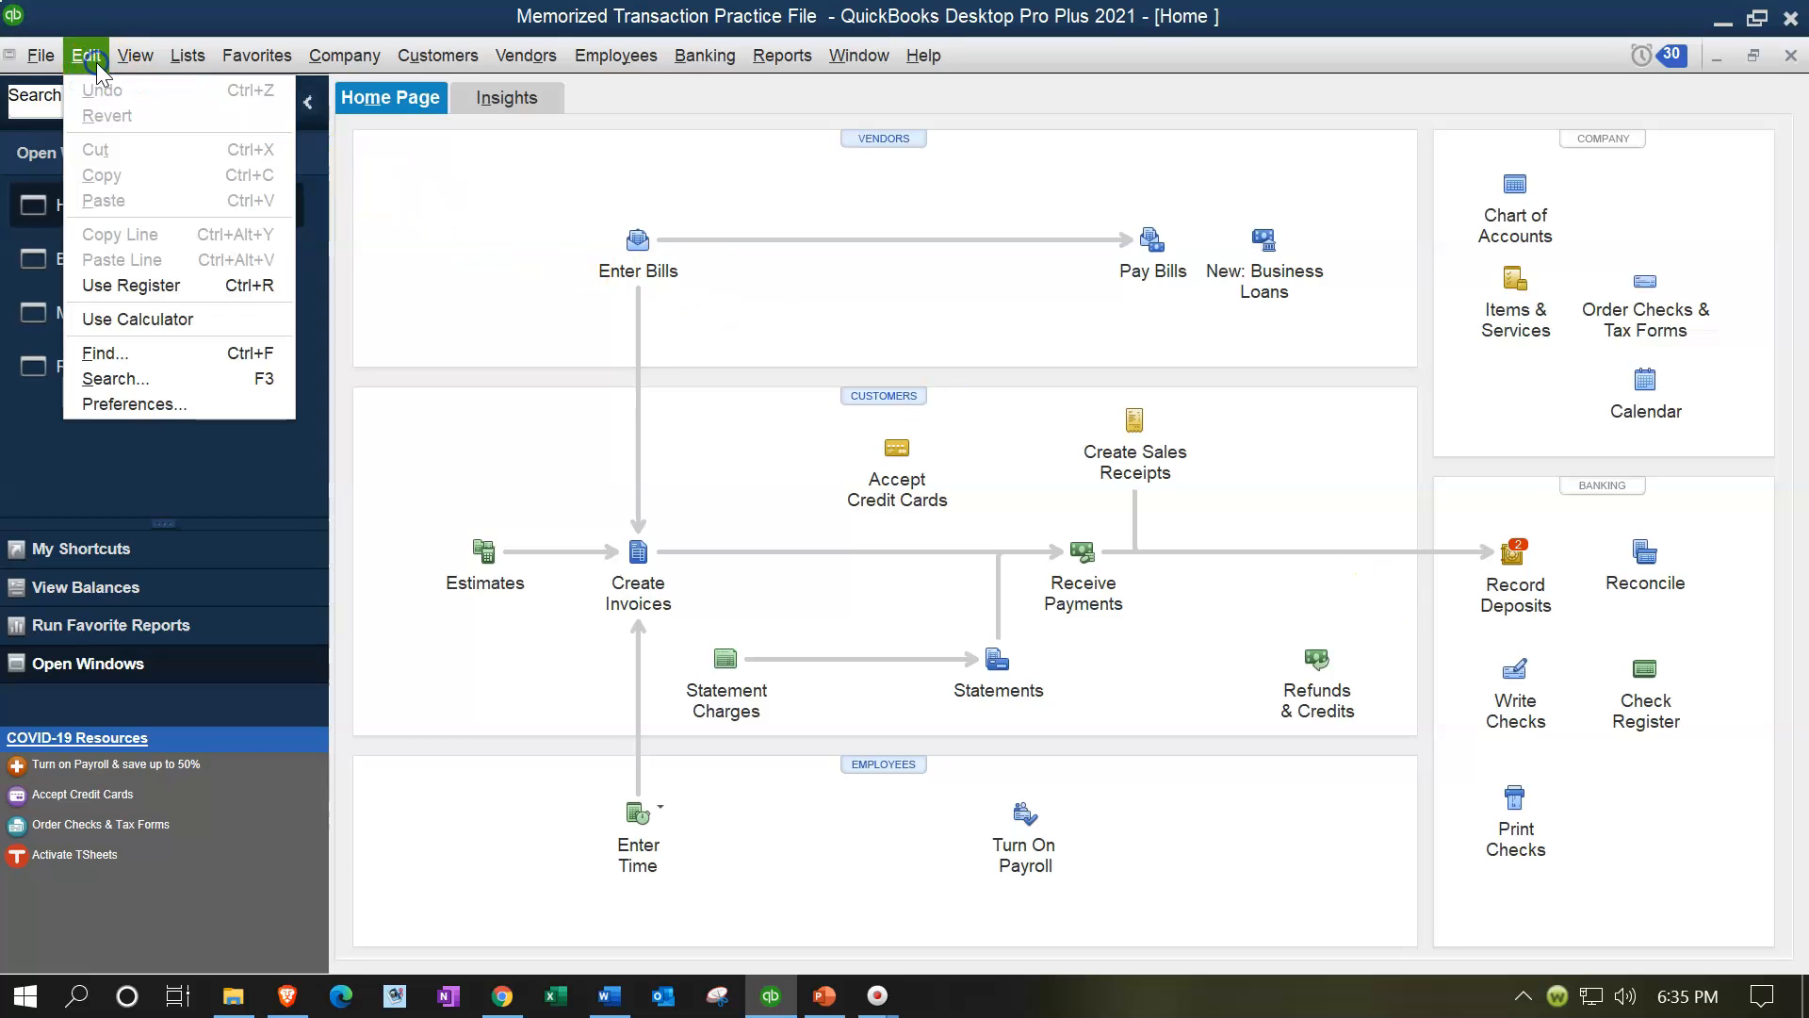
pyautogui.click(123, 405)
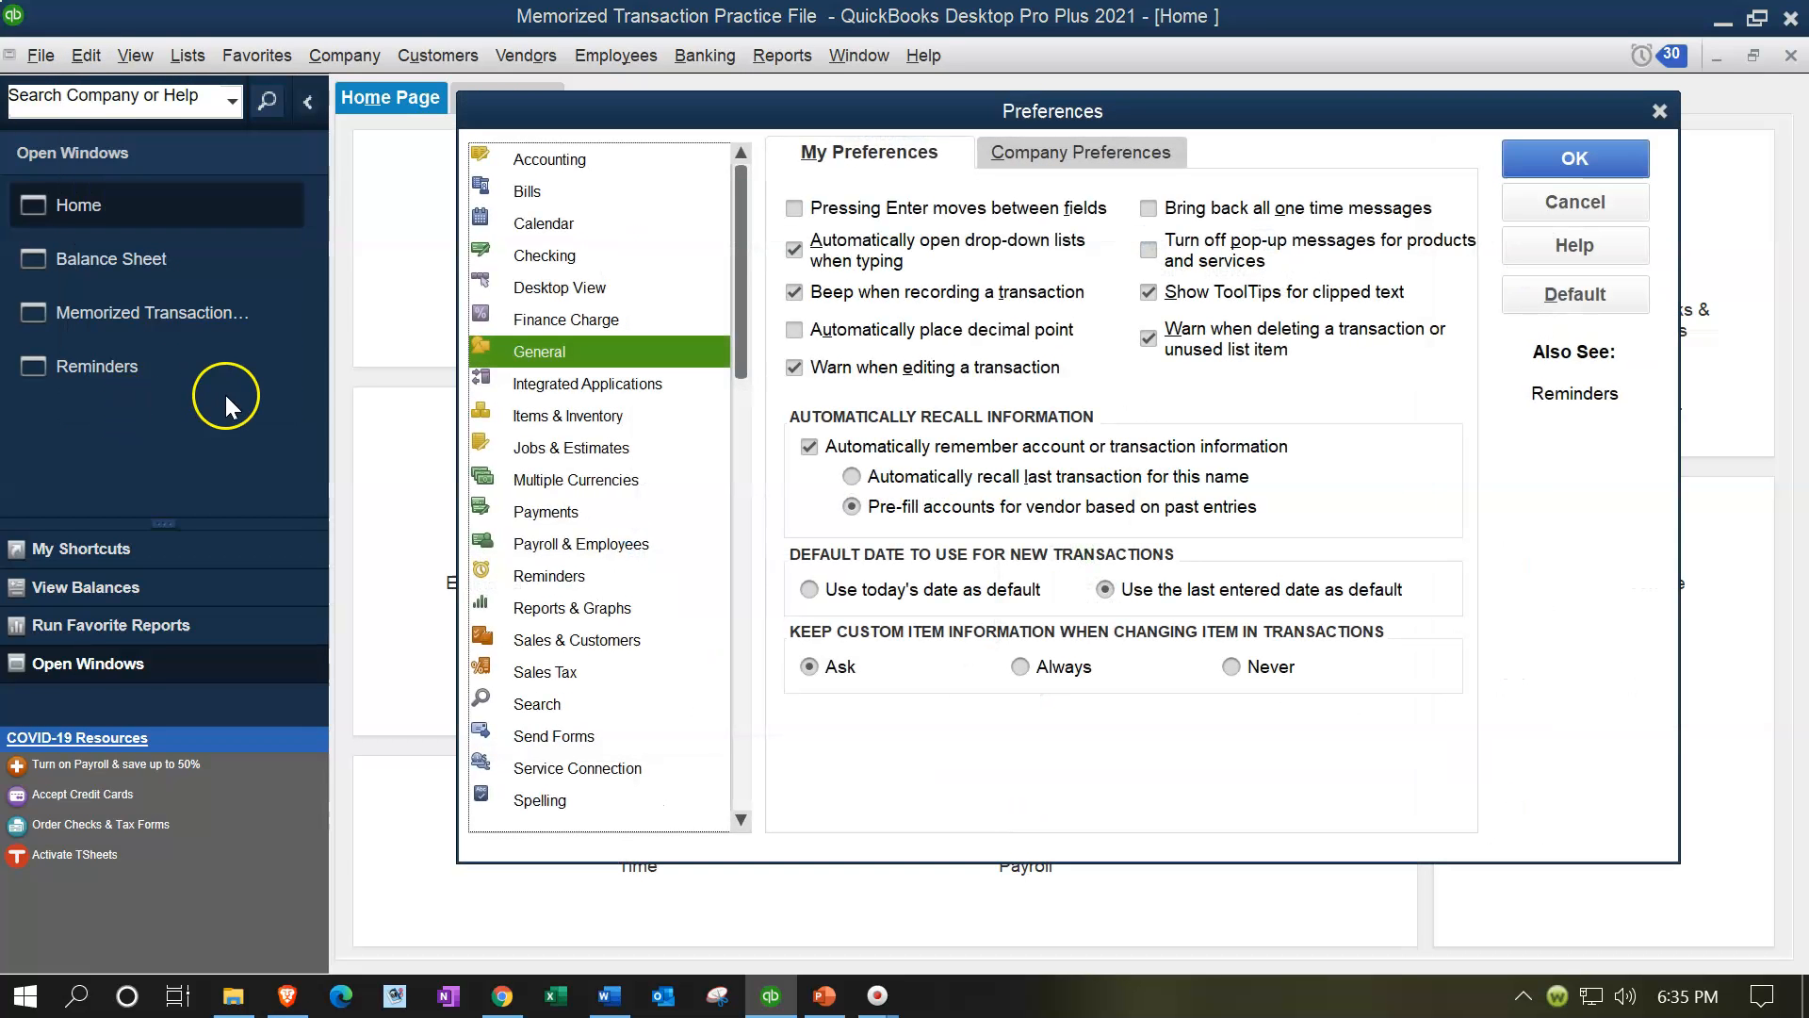
pyautogui.click(551, 509)
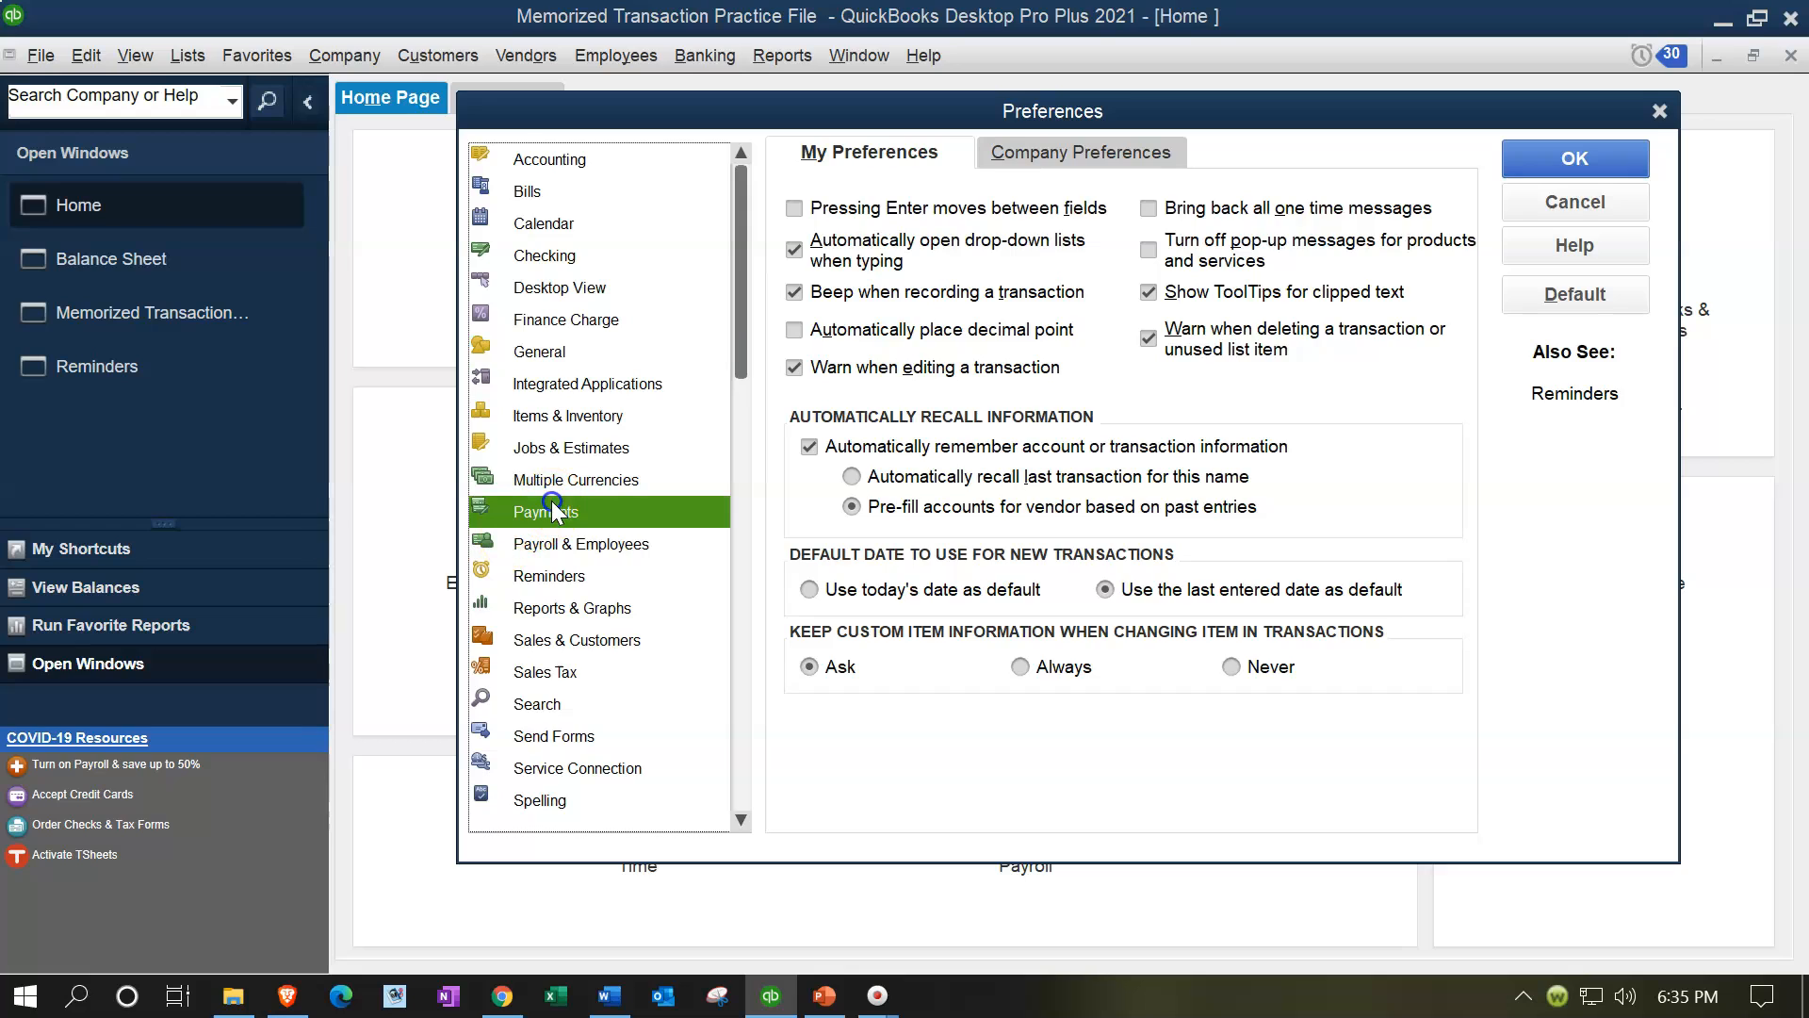
pyautogui.click(1018, 173)
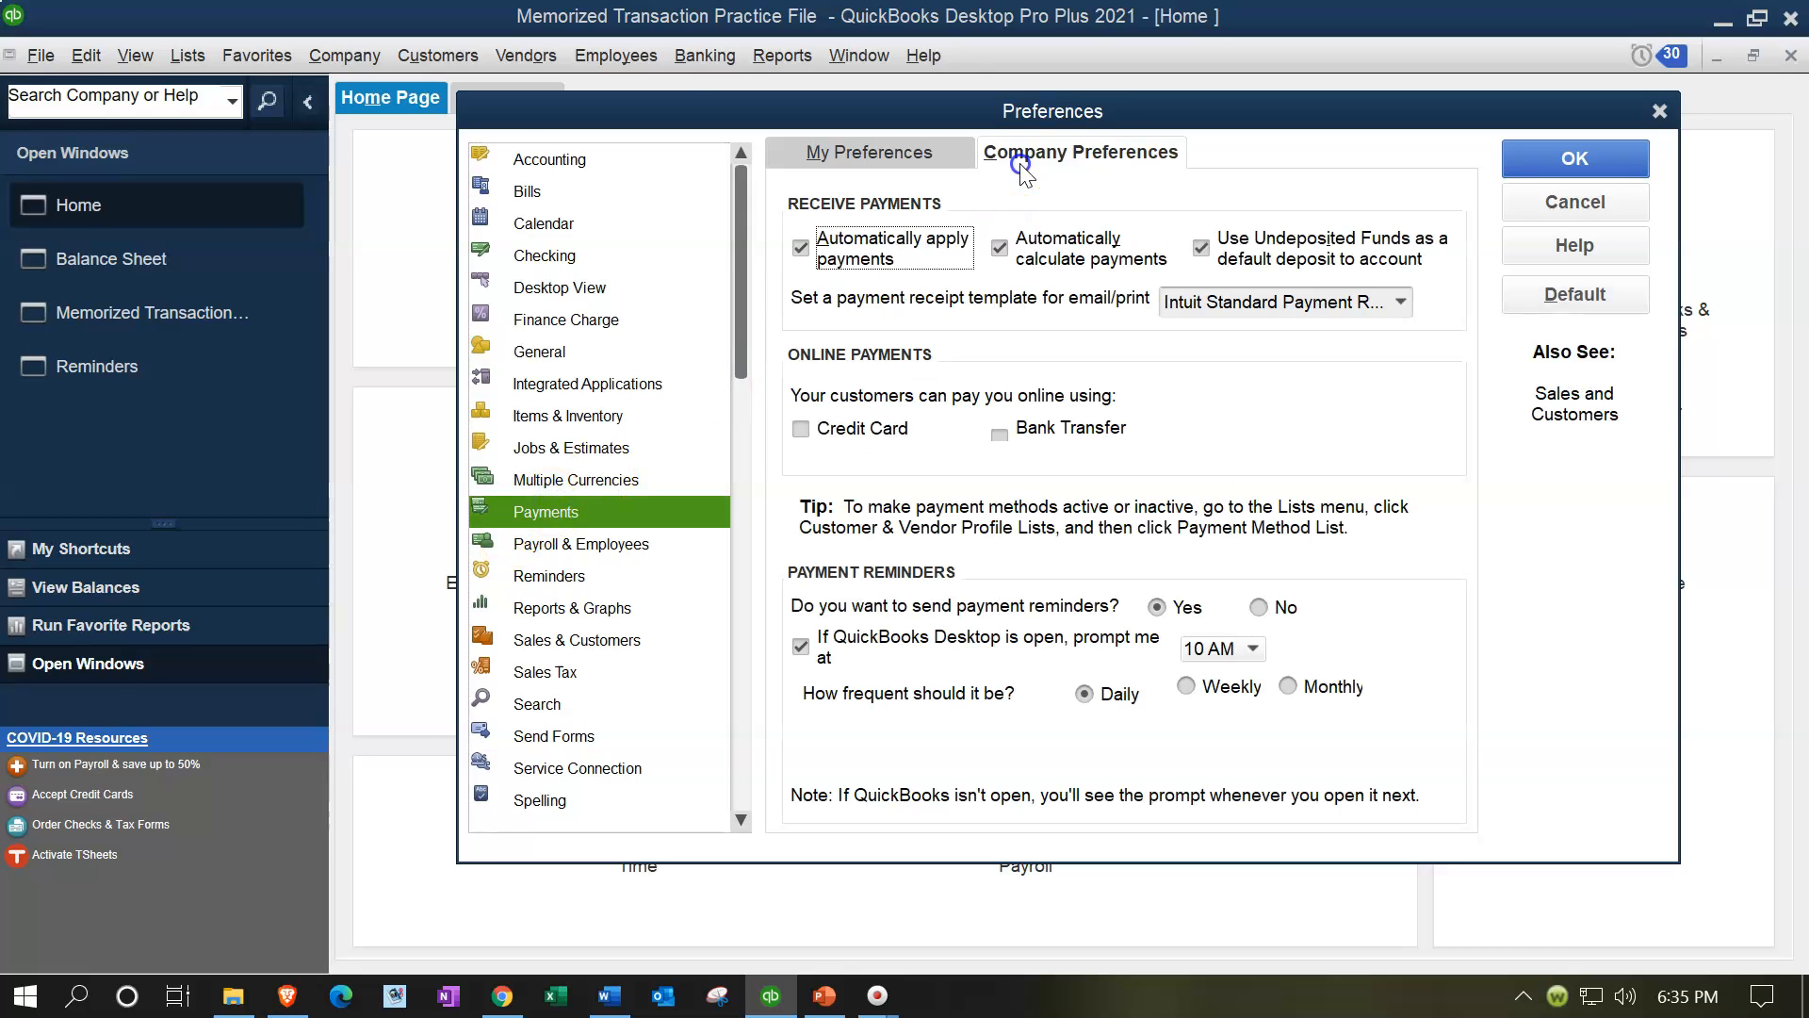
pyautogui.click(1201, 250)
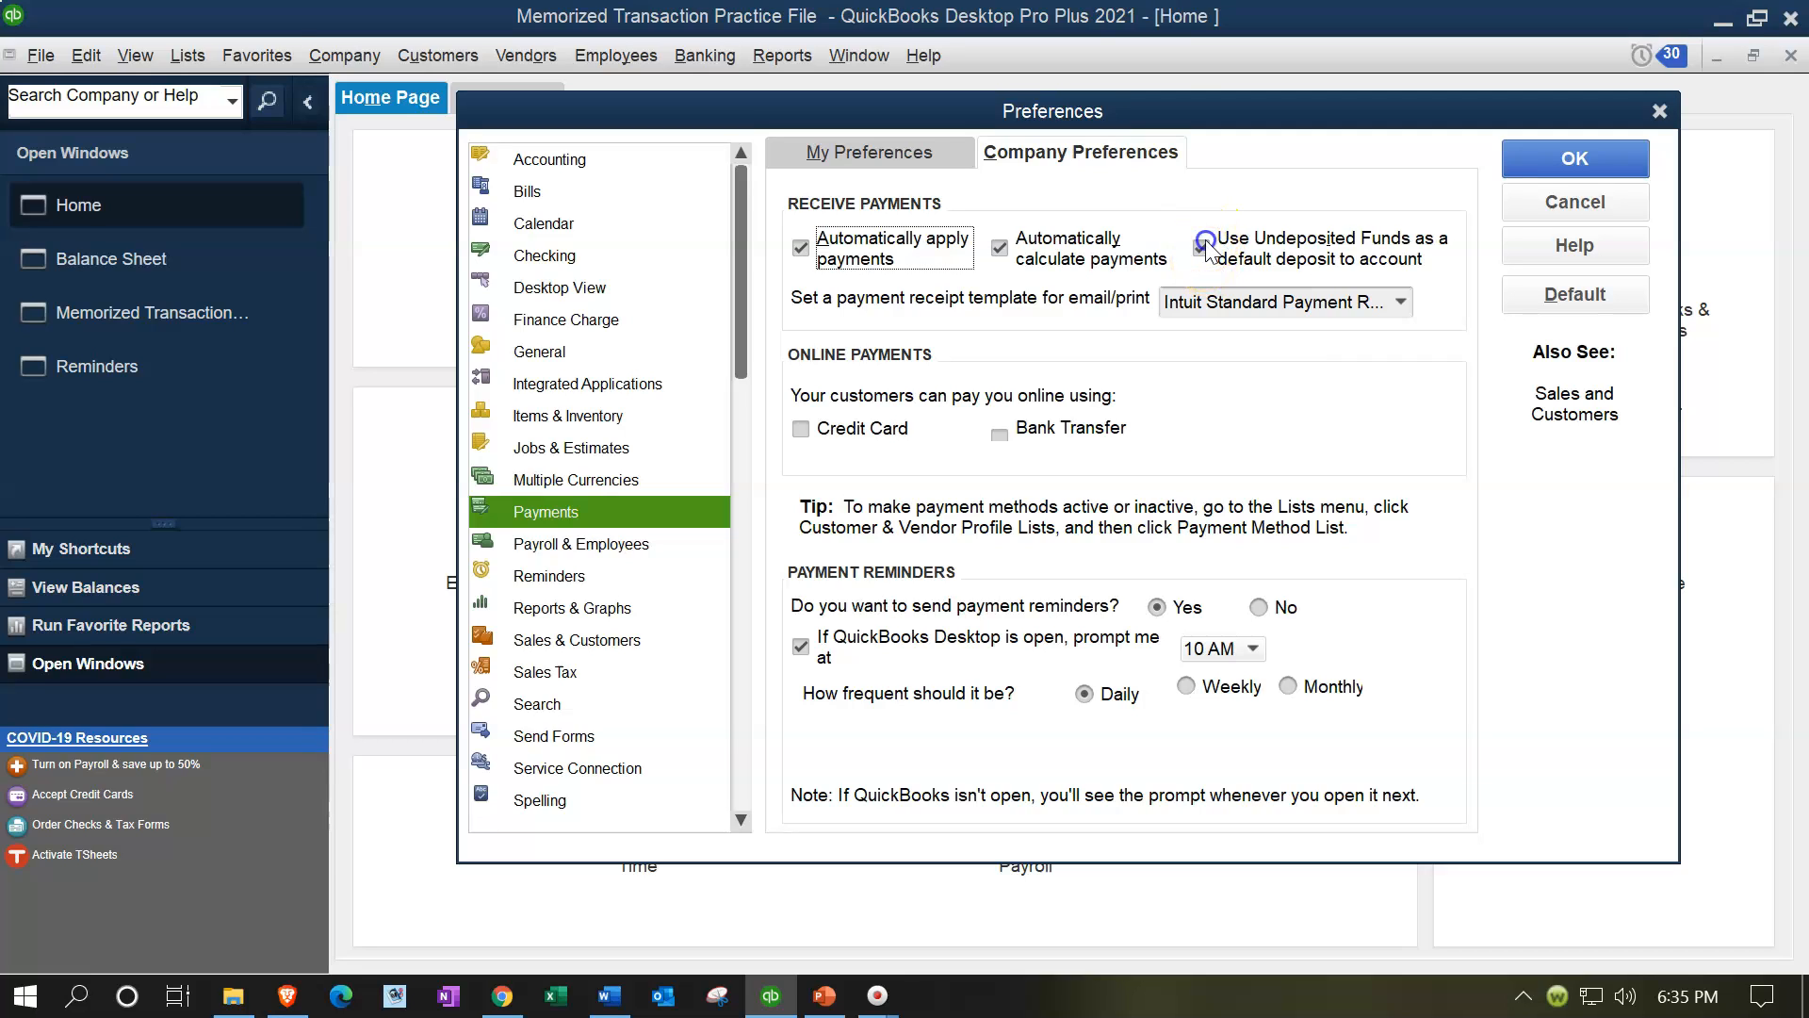
pyautogui.click(1611, 161)
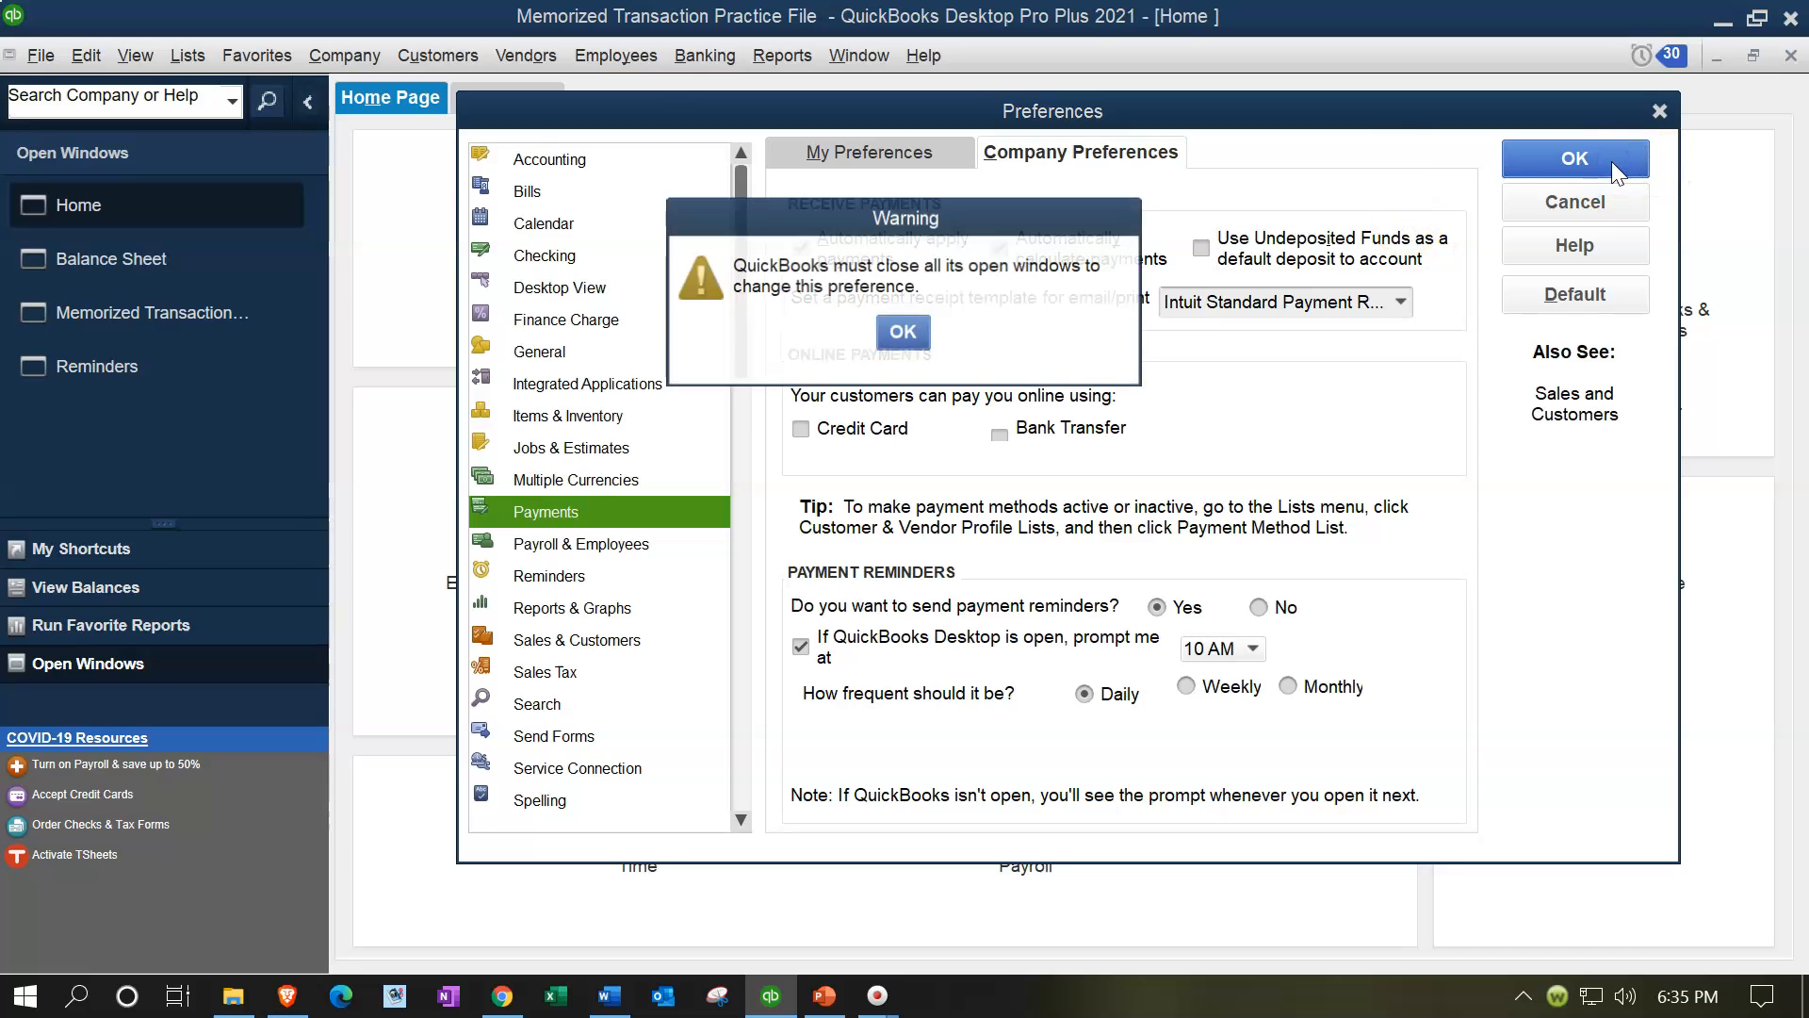
pyautogui.click(903, 331)
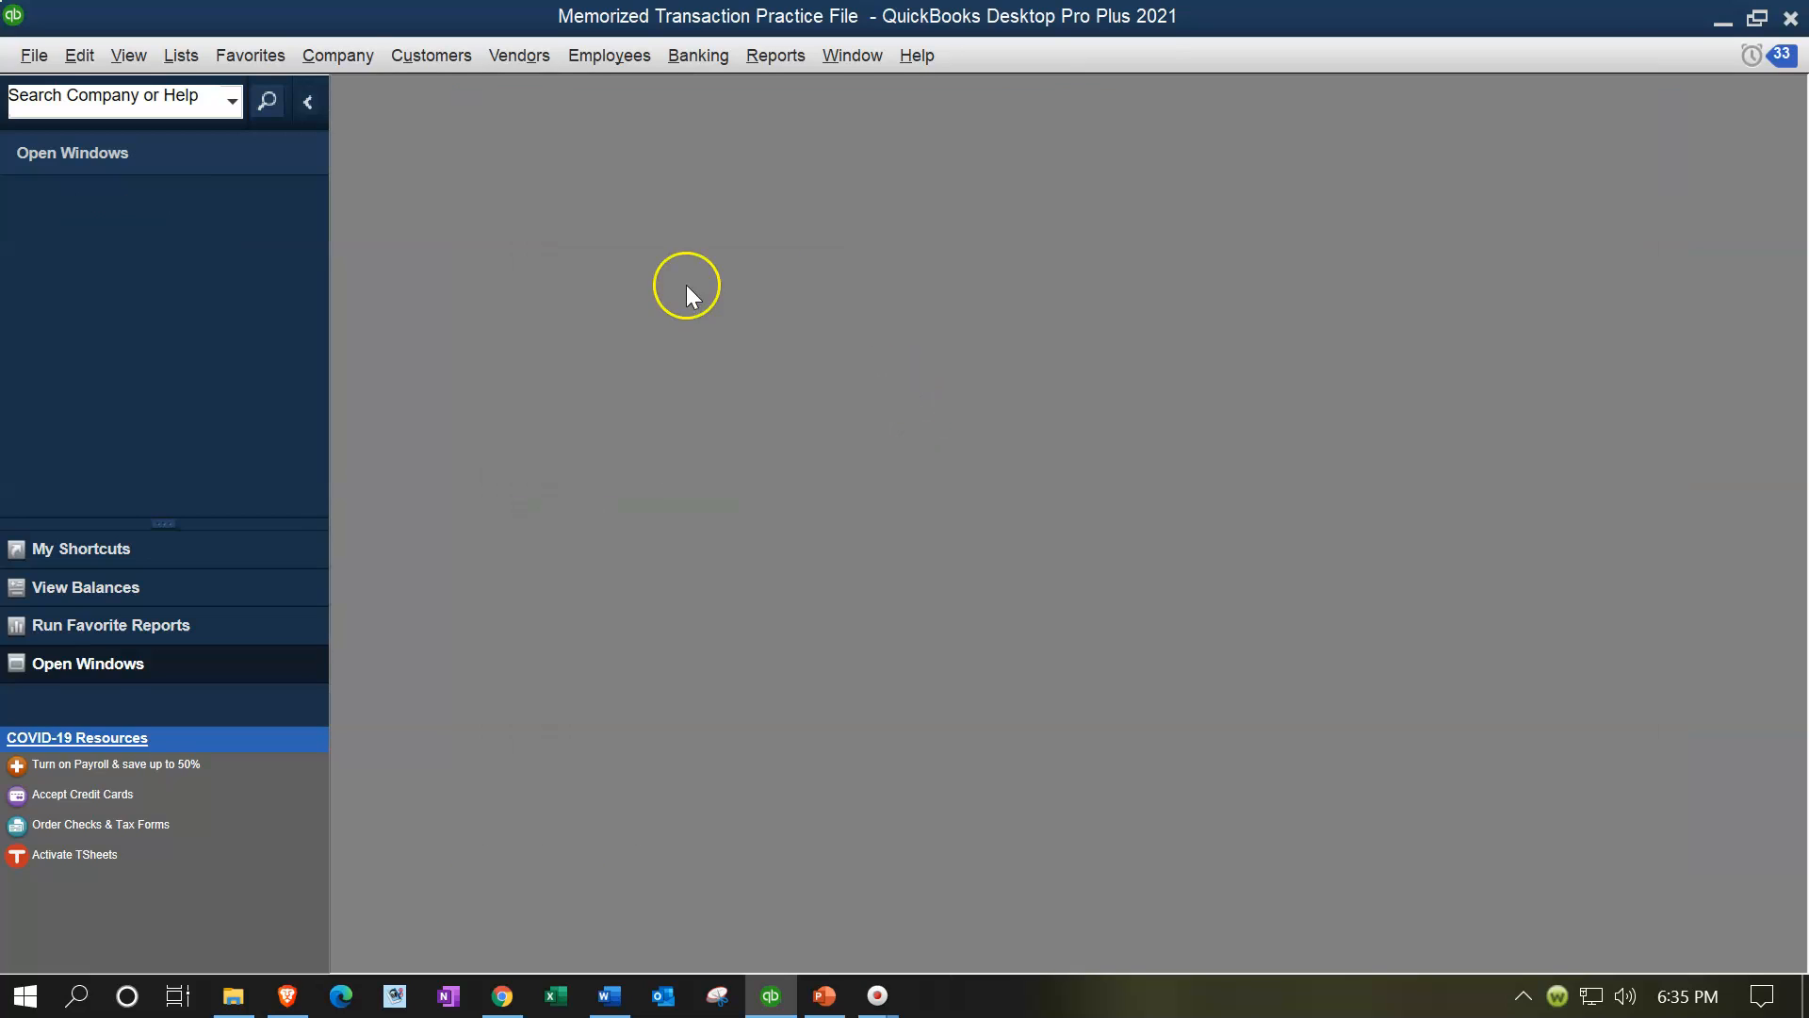
# Step: Maximize the Home window, open a new sales receipt and set its deposit account to Checking
pyautogui.click(350, 68)
pyautogui.click(353, 83)
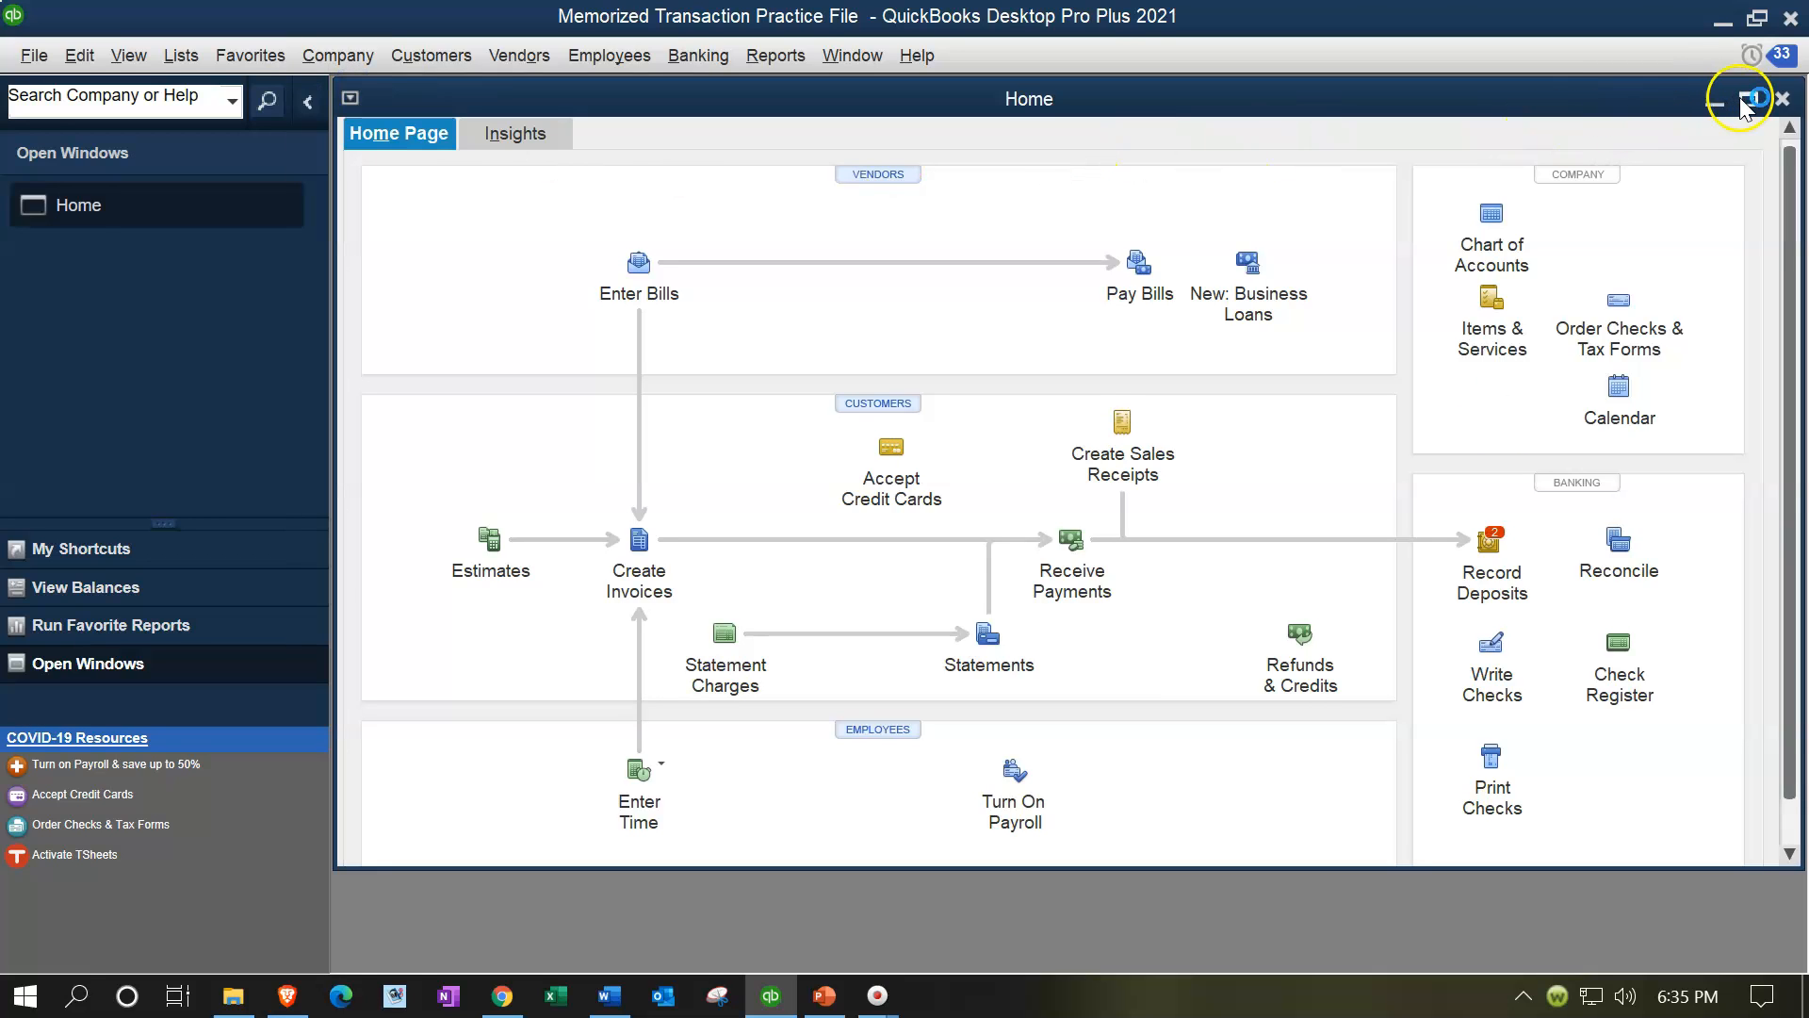
pyautogui.click(1742, 99)
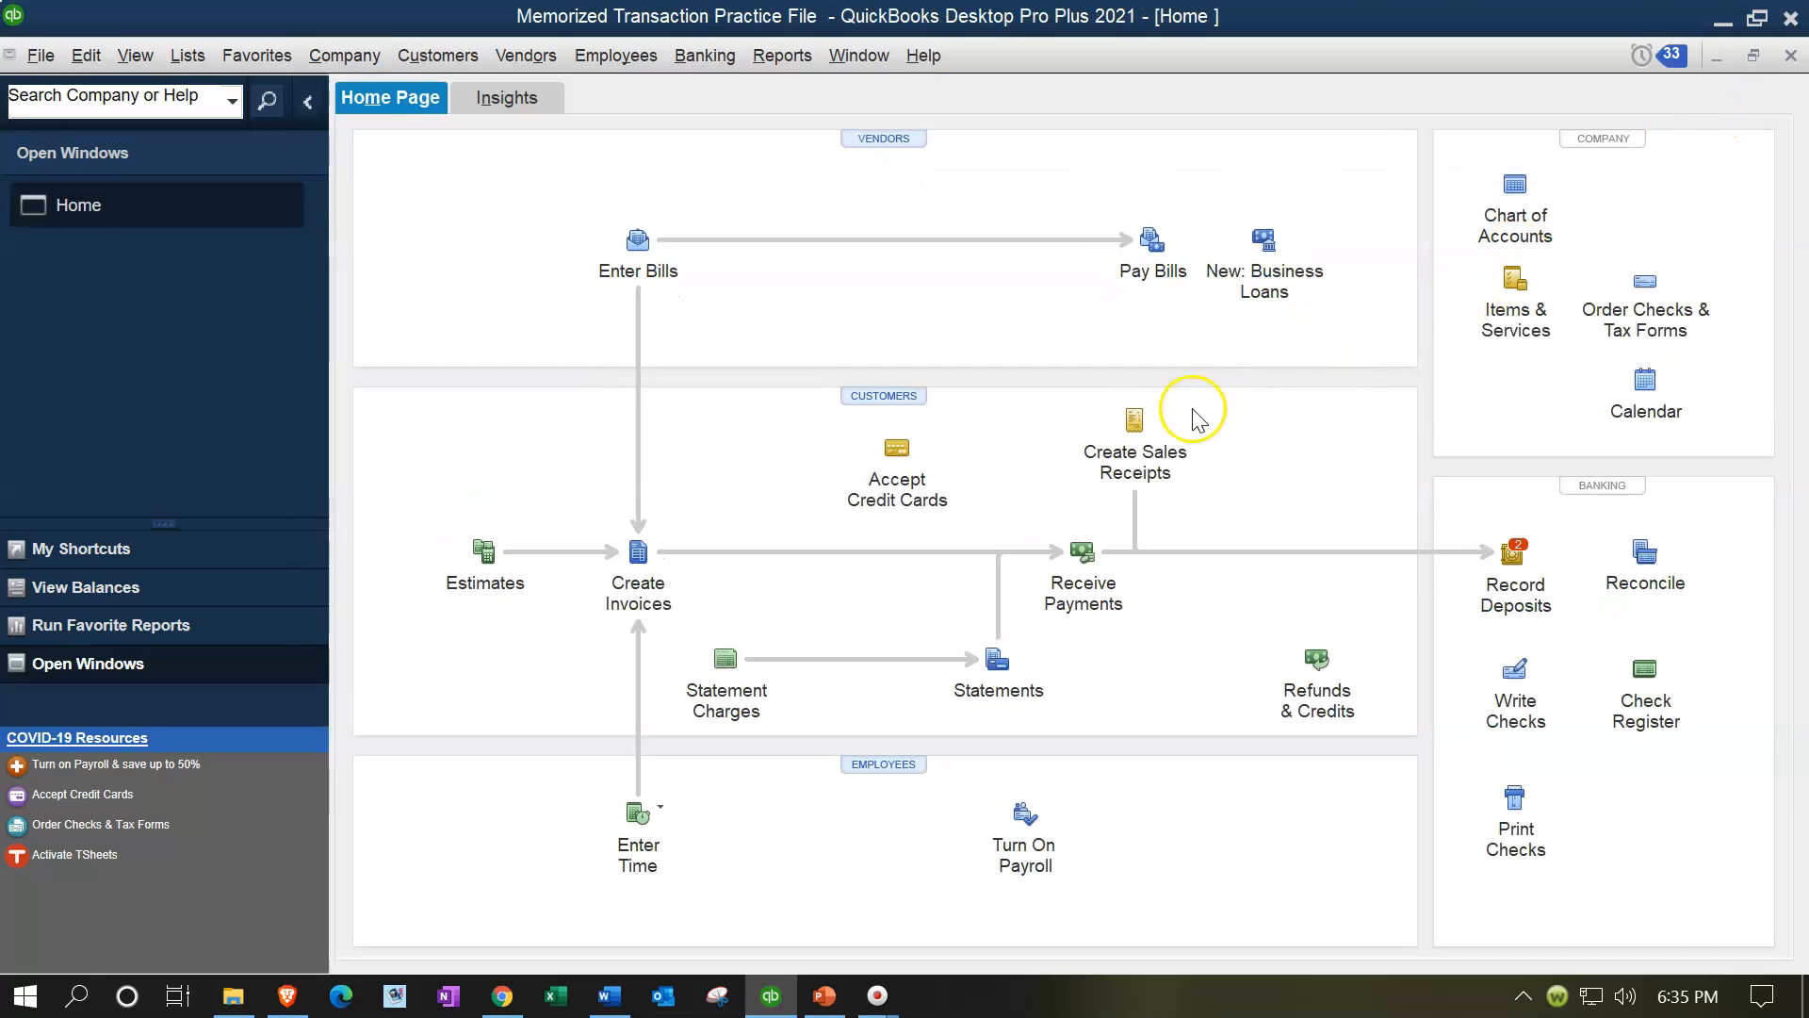
pyautogui.click(1132, 424)
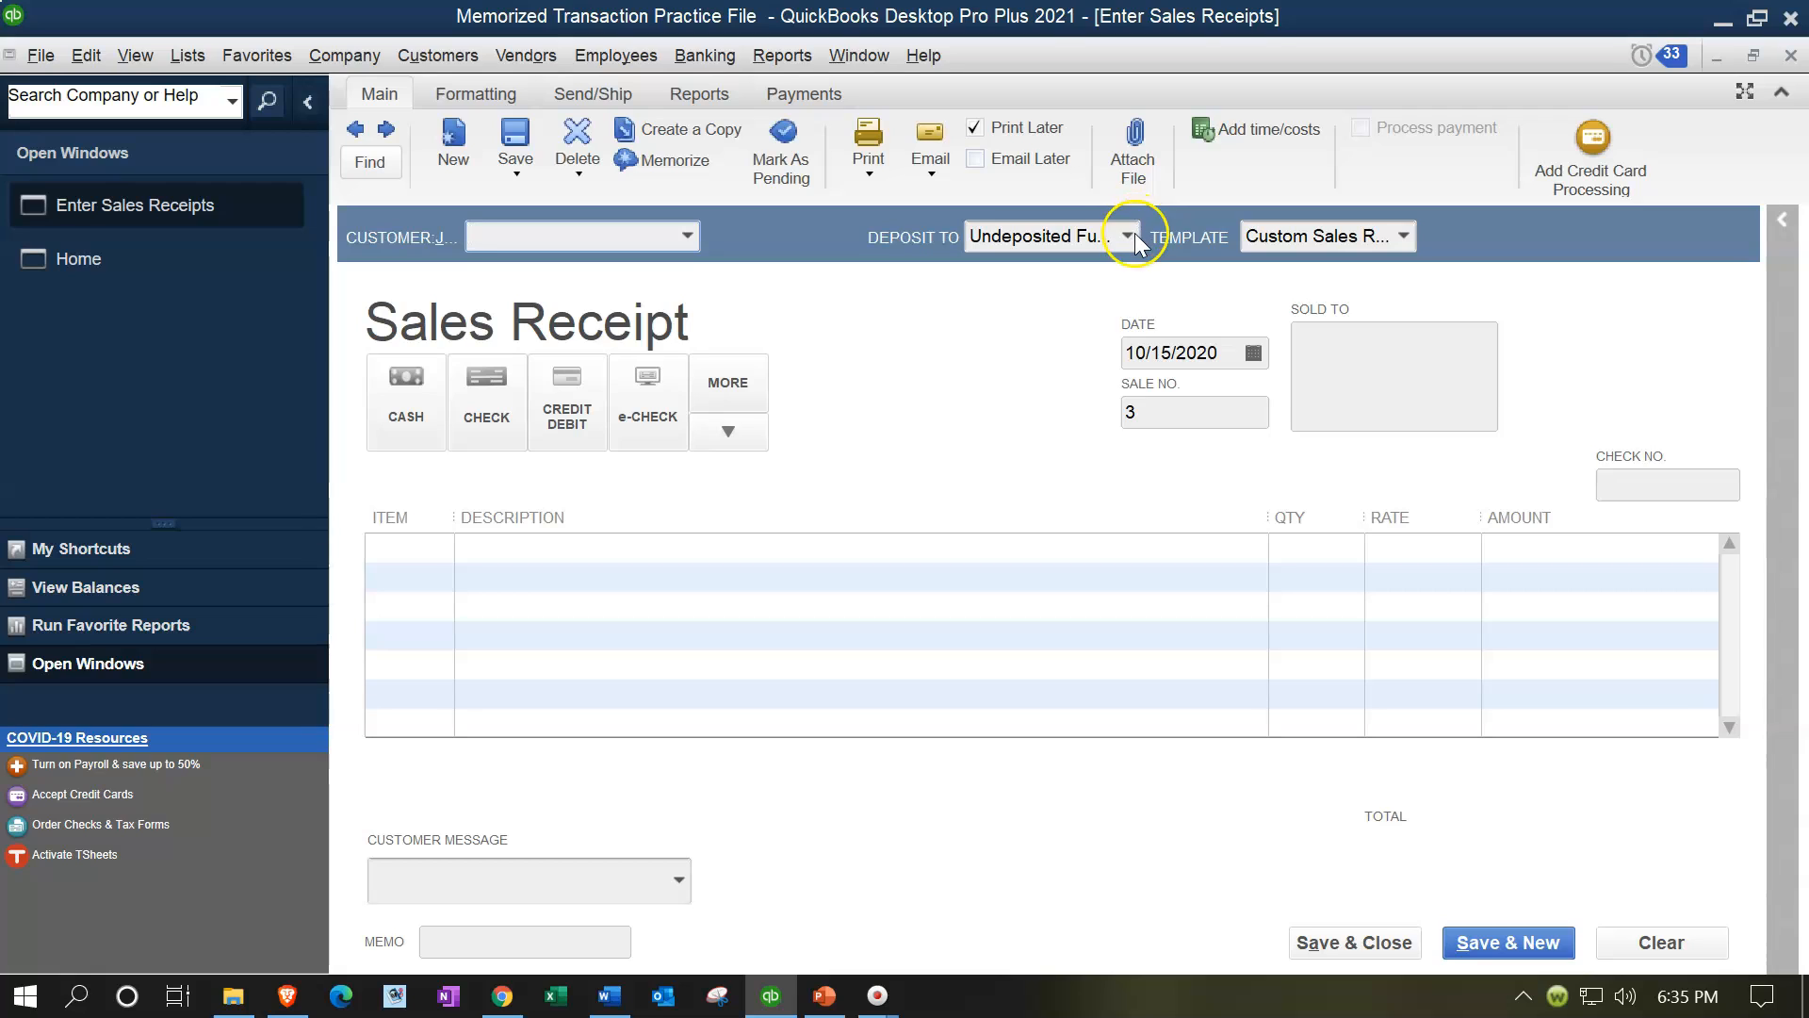
pyautogui.click(1128, 236)
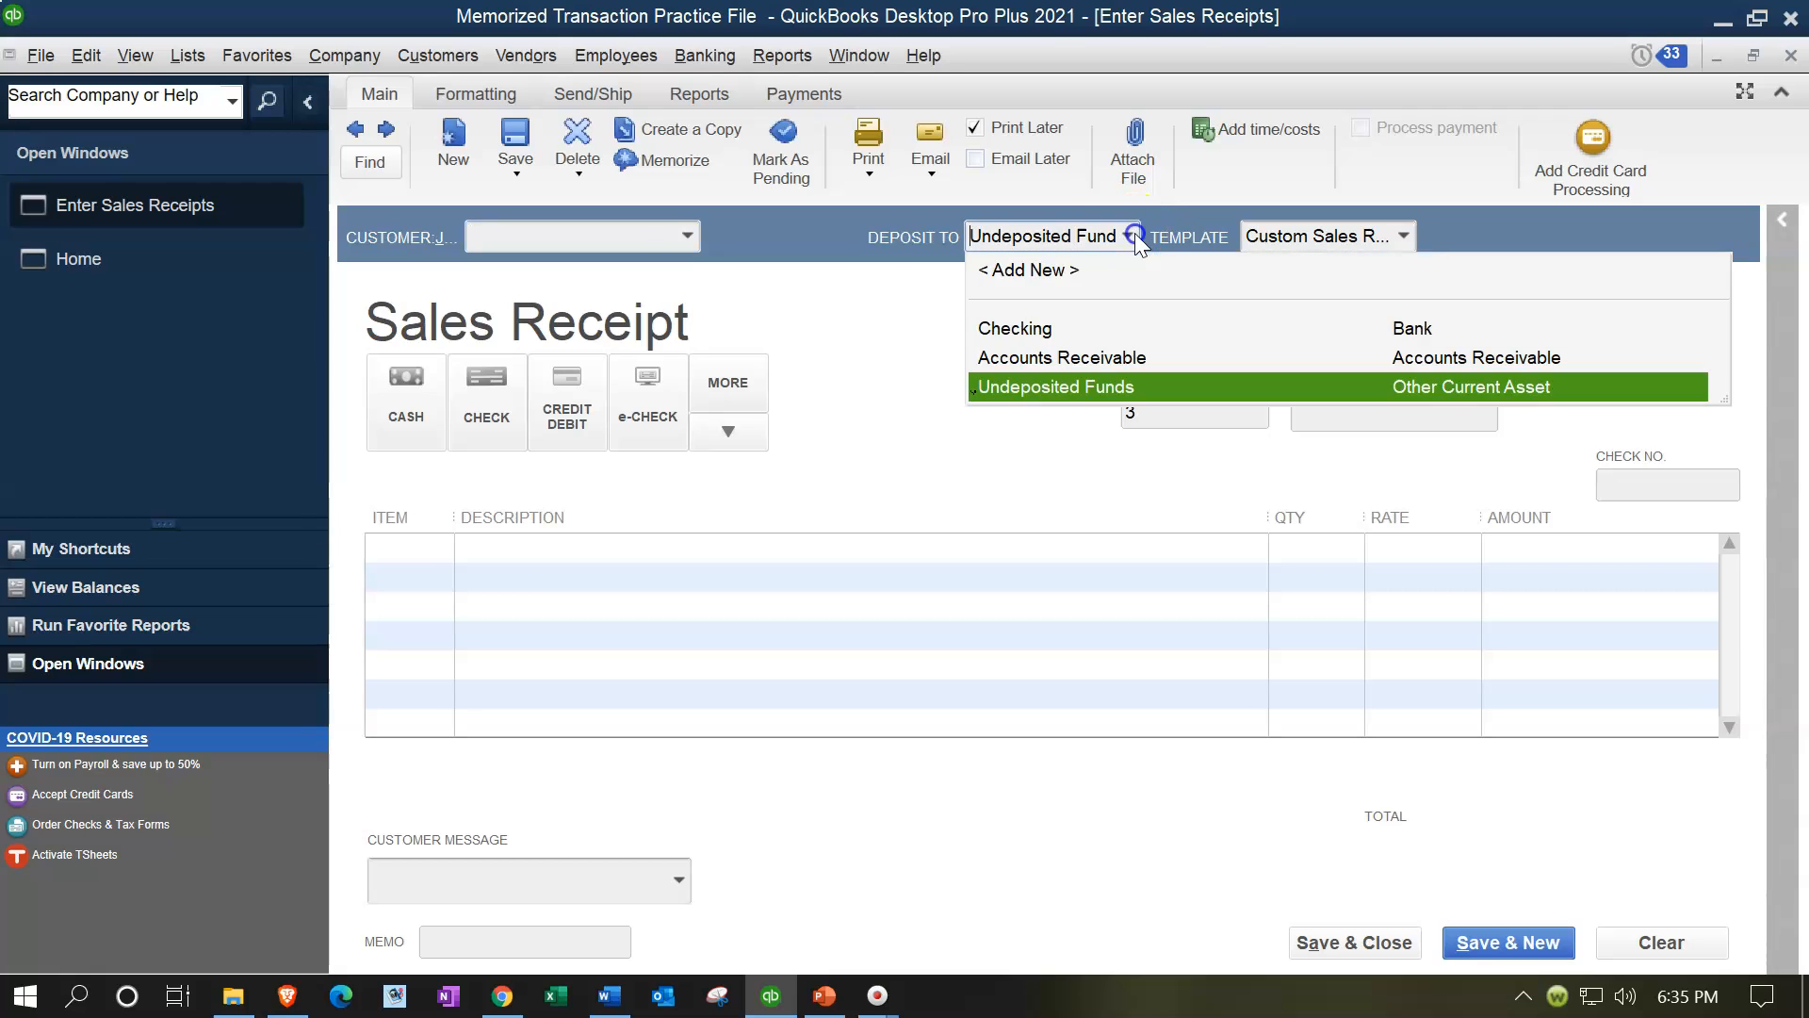
pyautogui.click(1034, 330)
# Step: Quick-add Customer 5 as the receipt's customer and set the date to 09/15/2020
pyautogui.click(529, 237)
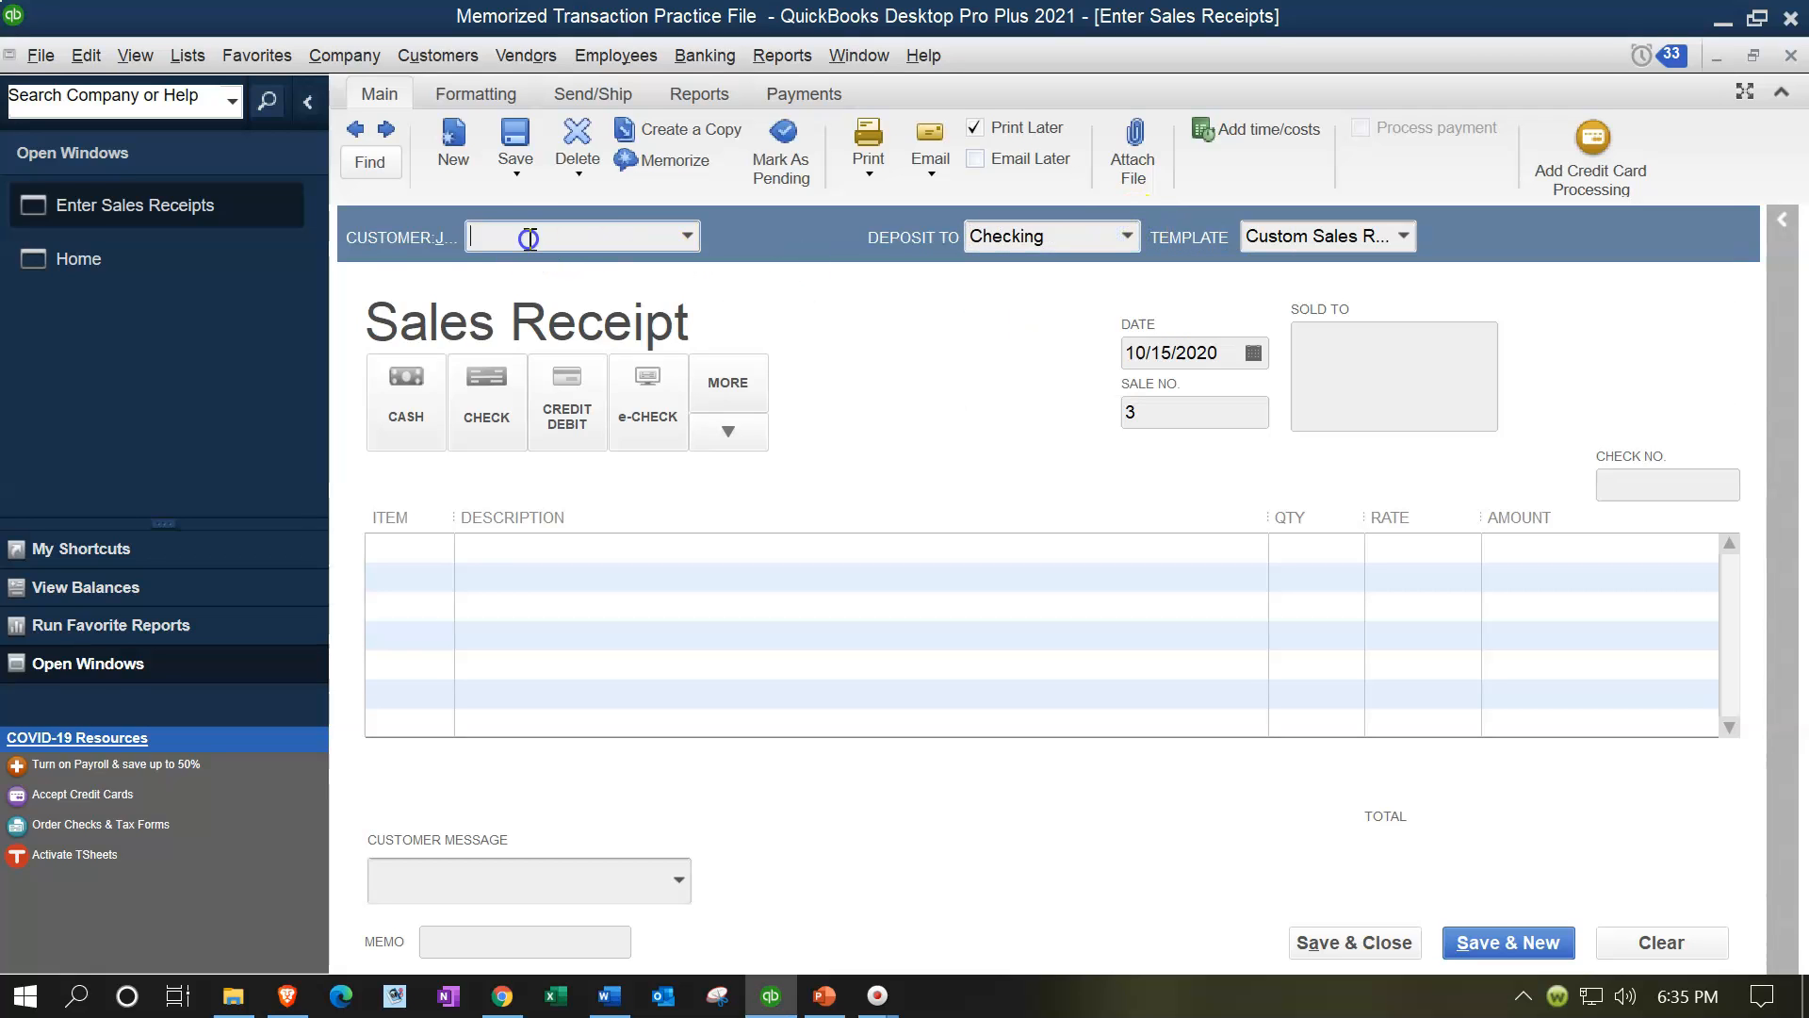
pyautogui.write('Customer ')
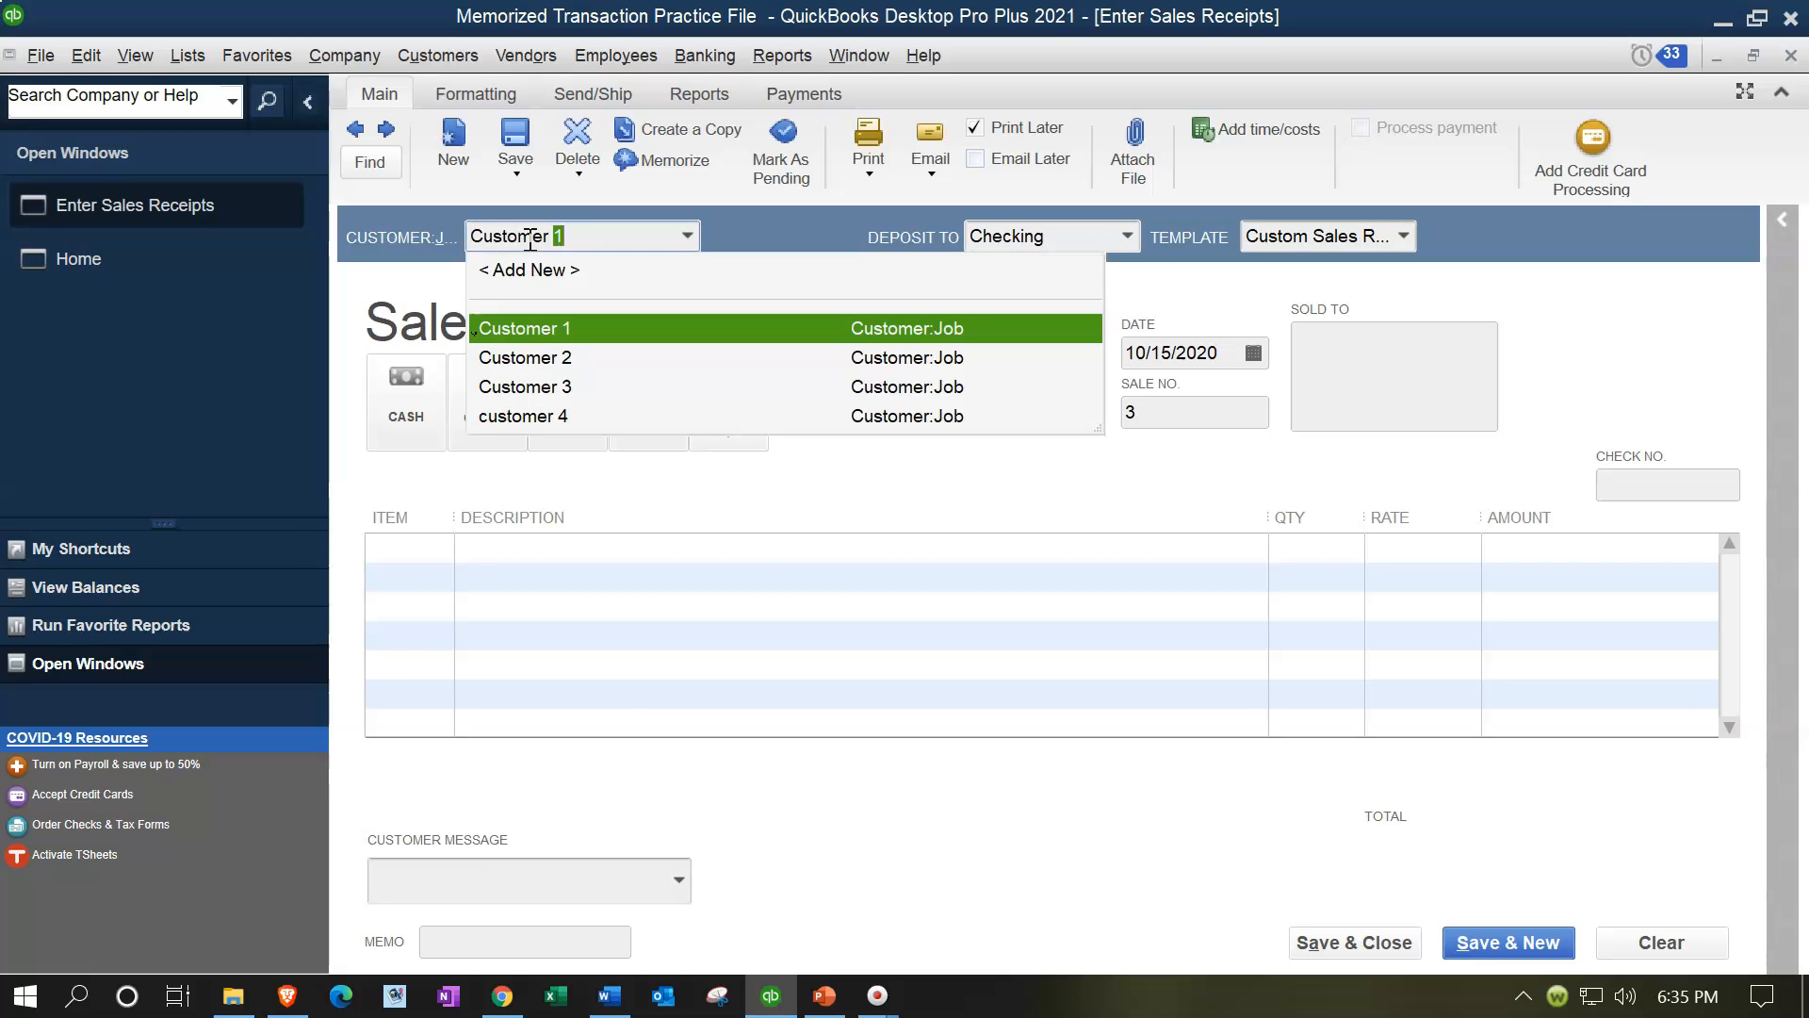
pyautogui.write('5')
pyautogui.press('Tab')
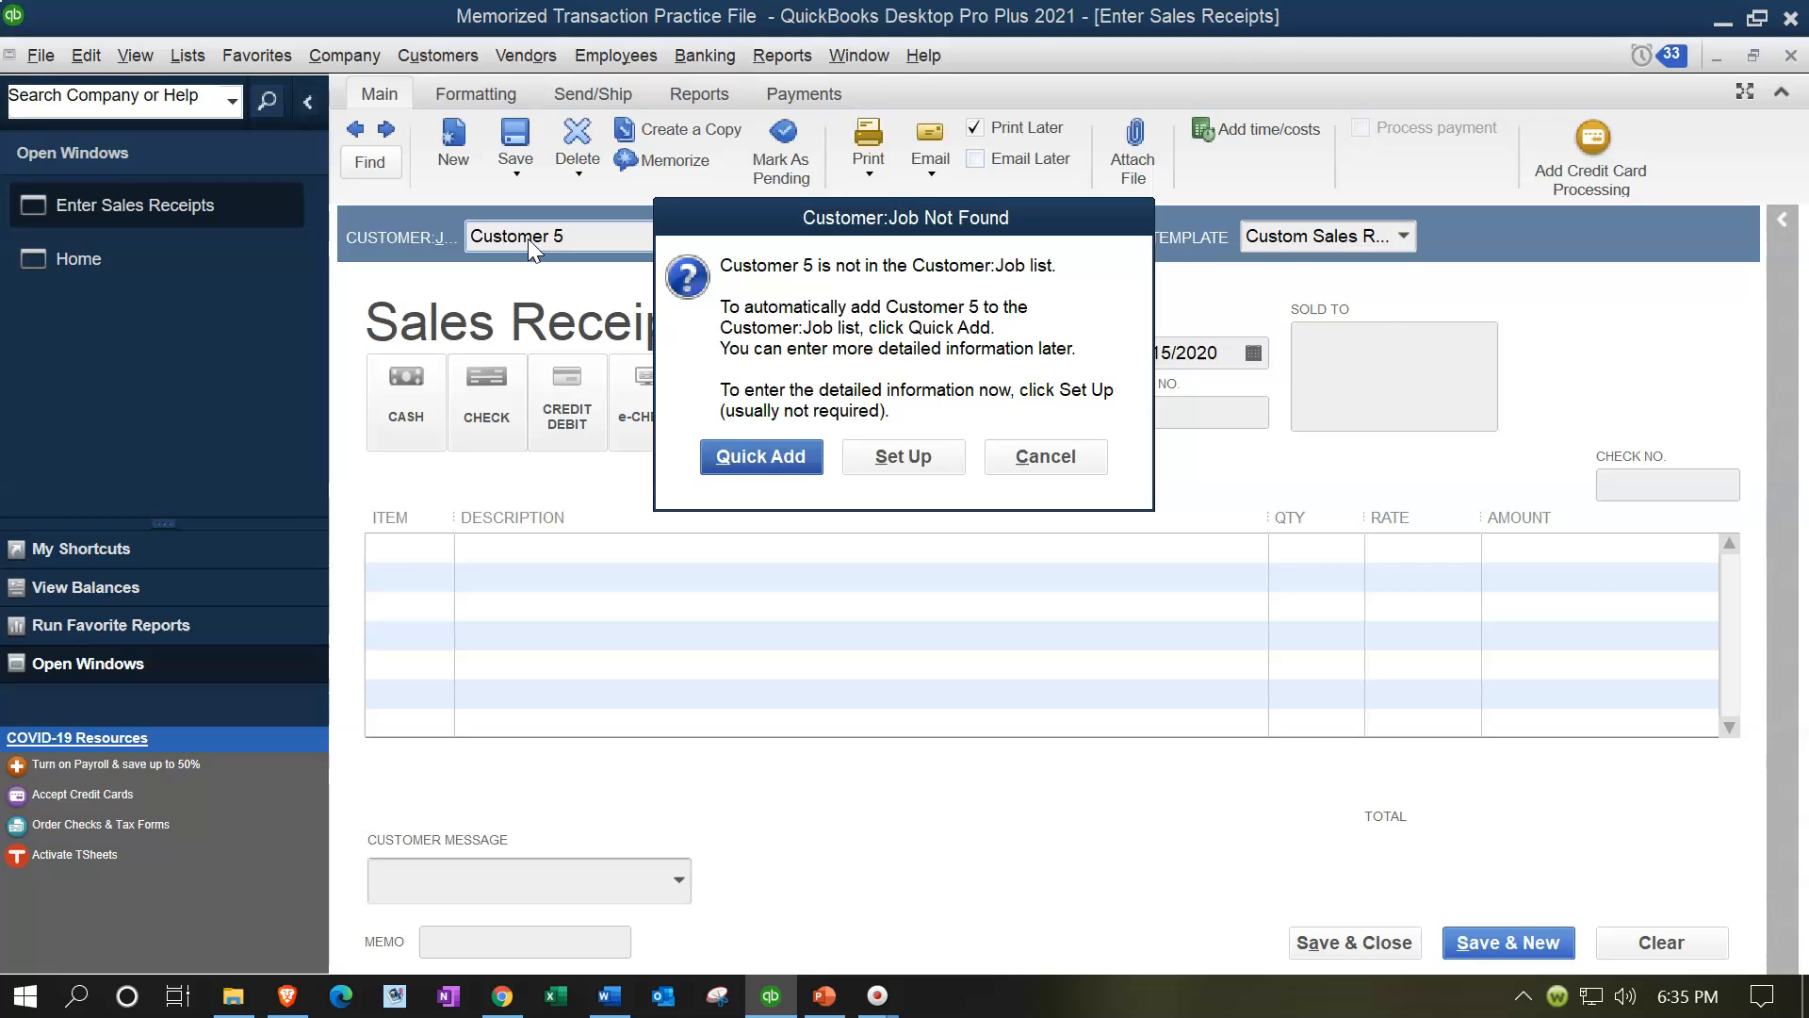
pyautogui.press('Return')
pyautogui.press('Tab')
pyautogui.press('Tab')
pyautogui.press('Tab')
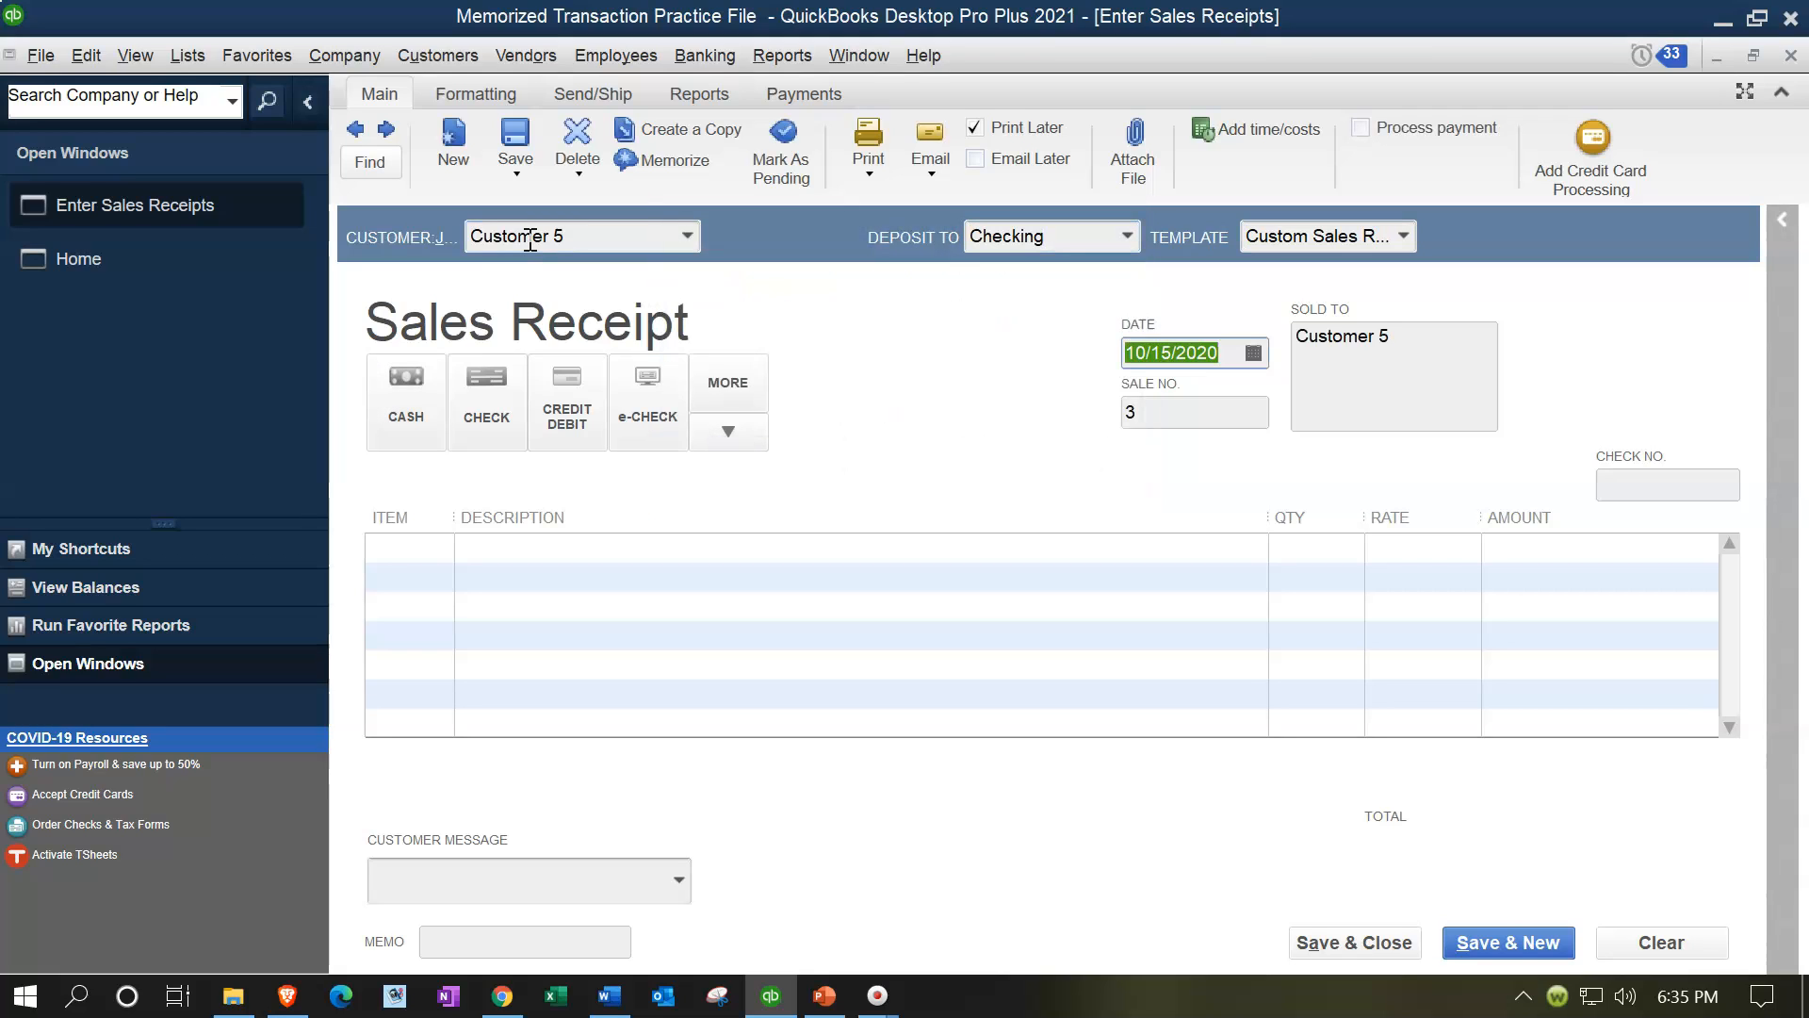
pyautogui.write('09/15/2020')
pyautogui.press('Tab')
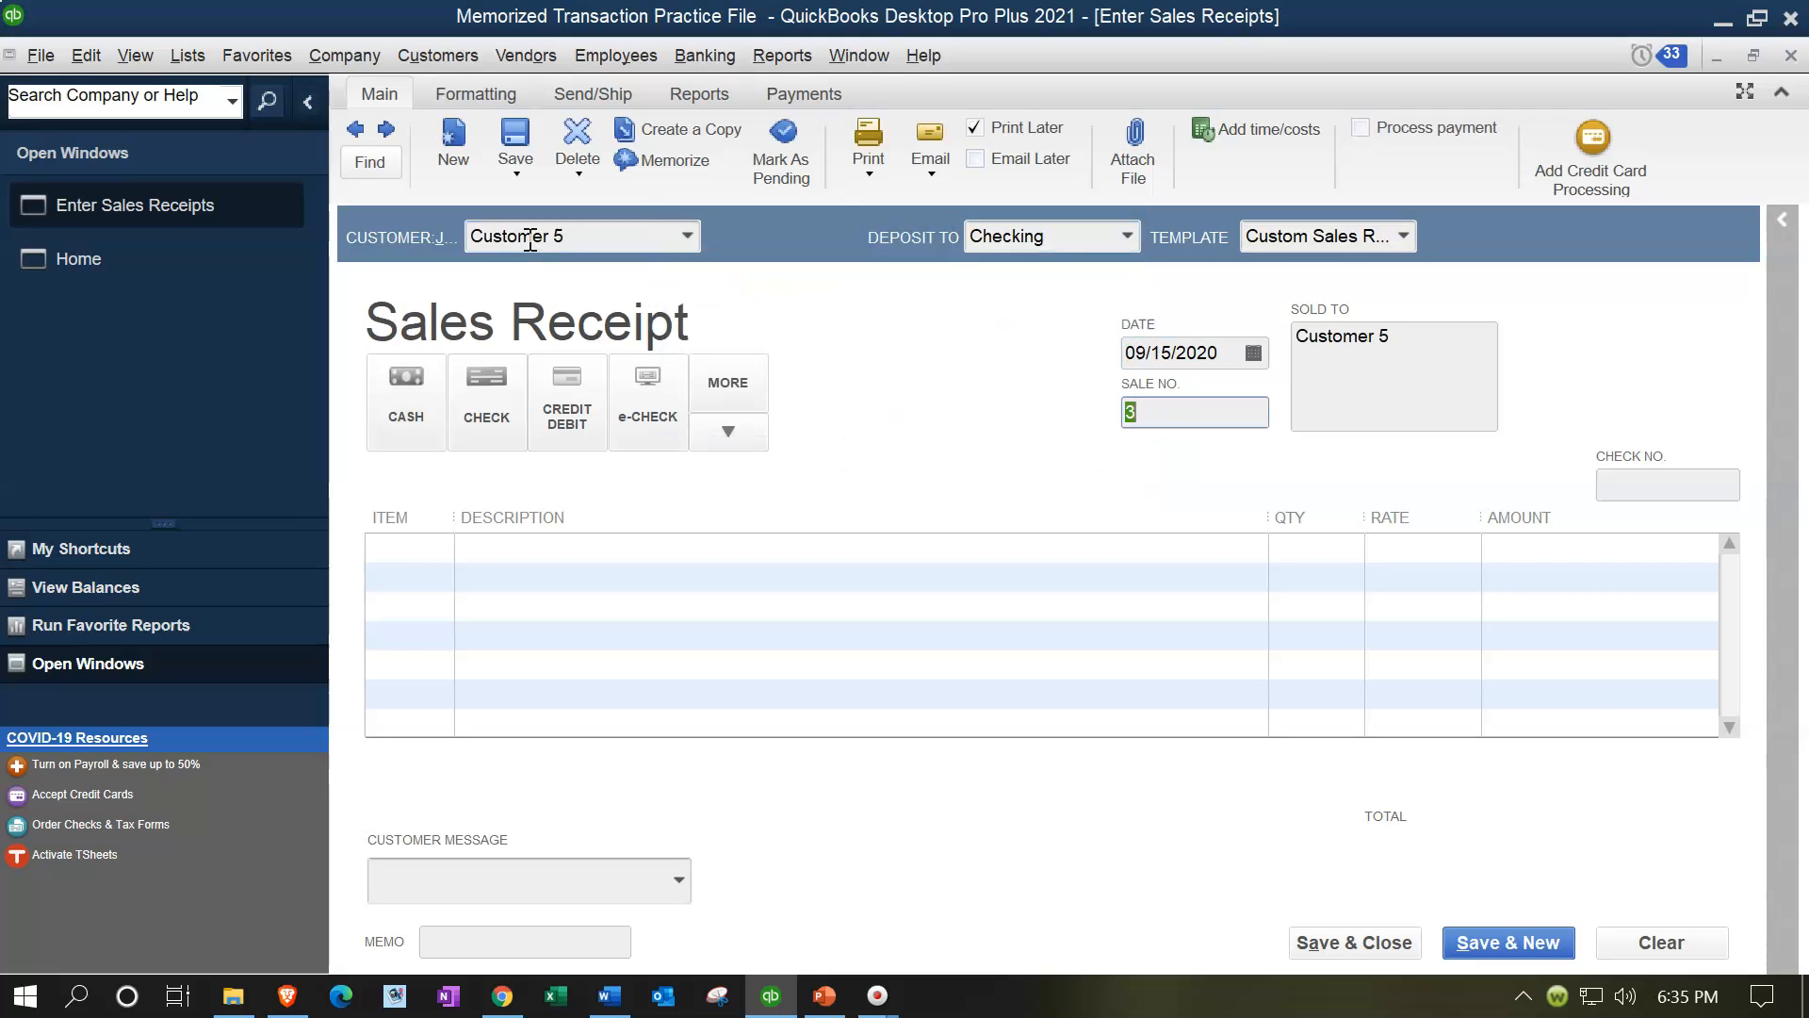
# Step: Add a line for Item 1 with a quantity of 3
pyautogui.click(654, 407)
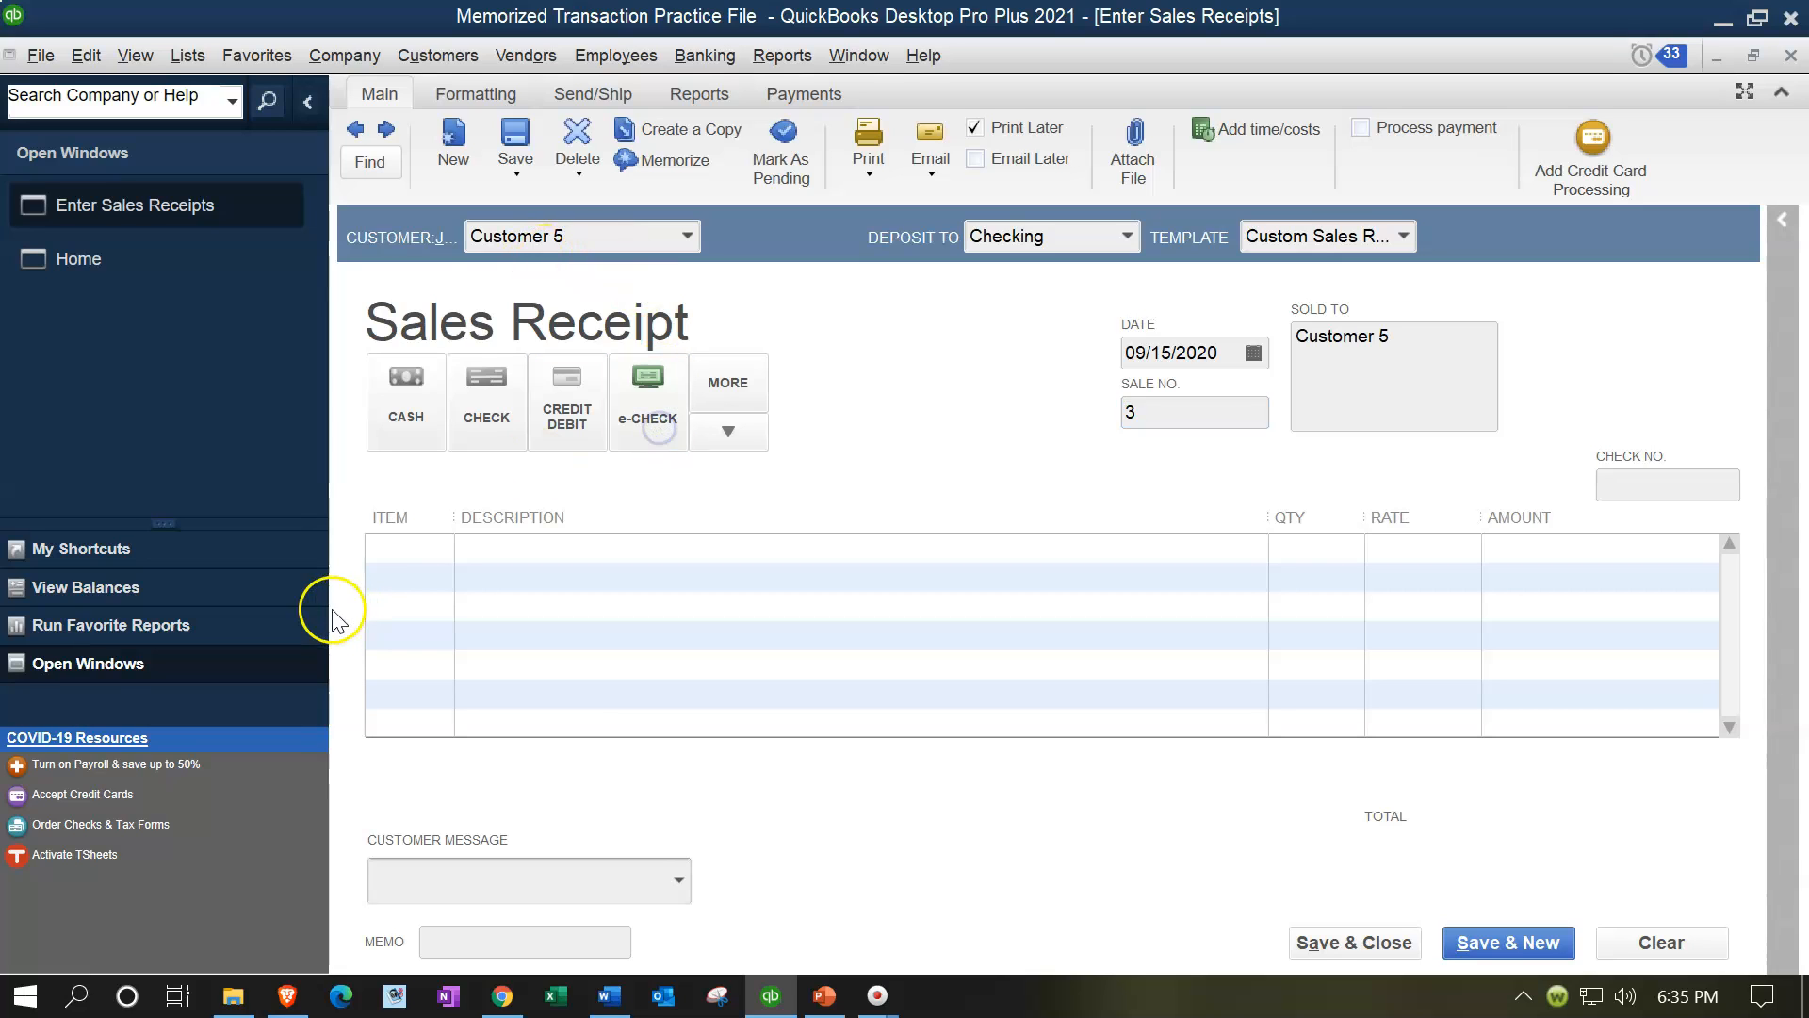
pyautogui.click(405, 554)
pyautogui.write('Item 1')
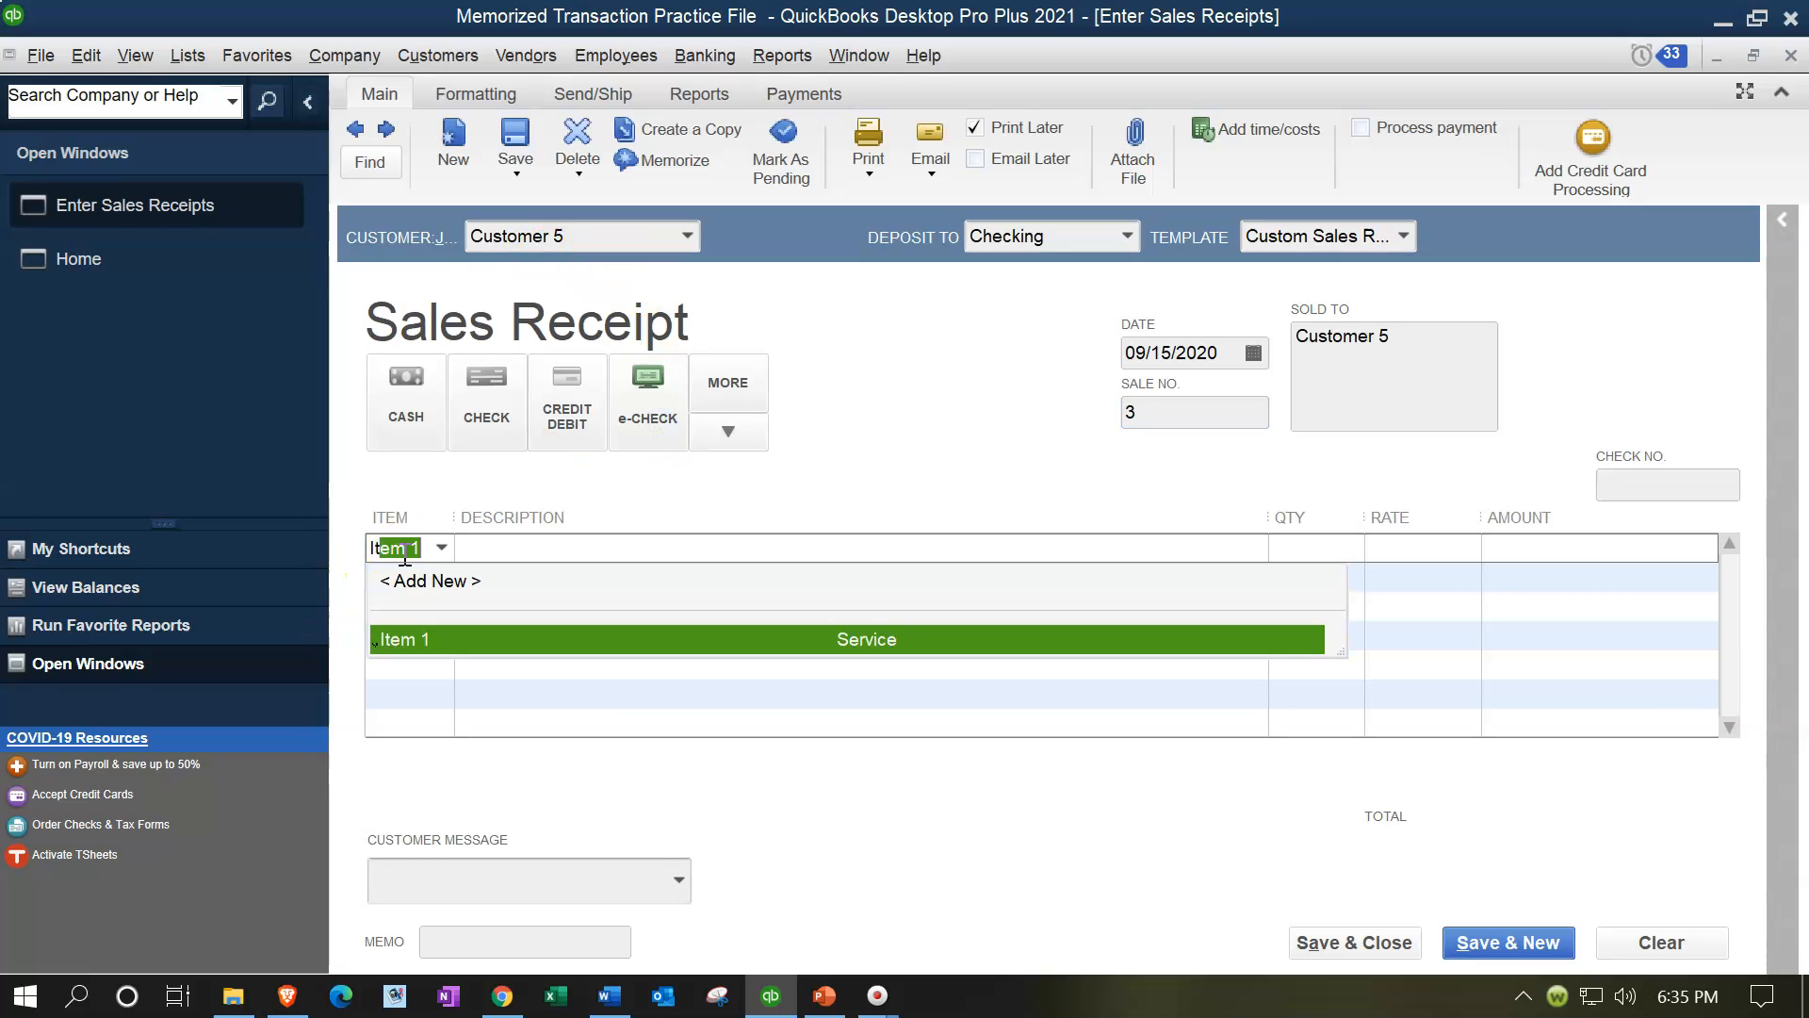
pyautogui.press('Tab')
pyautogui.press('Tab')
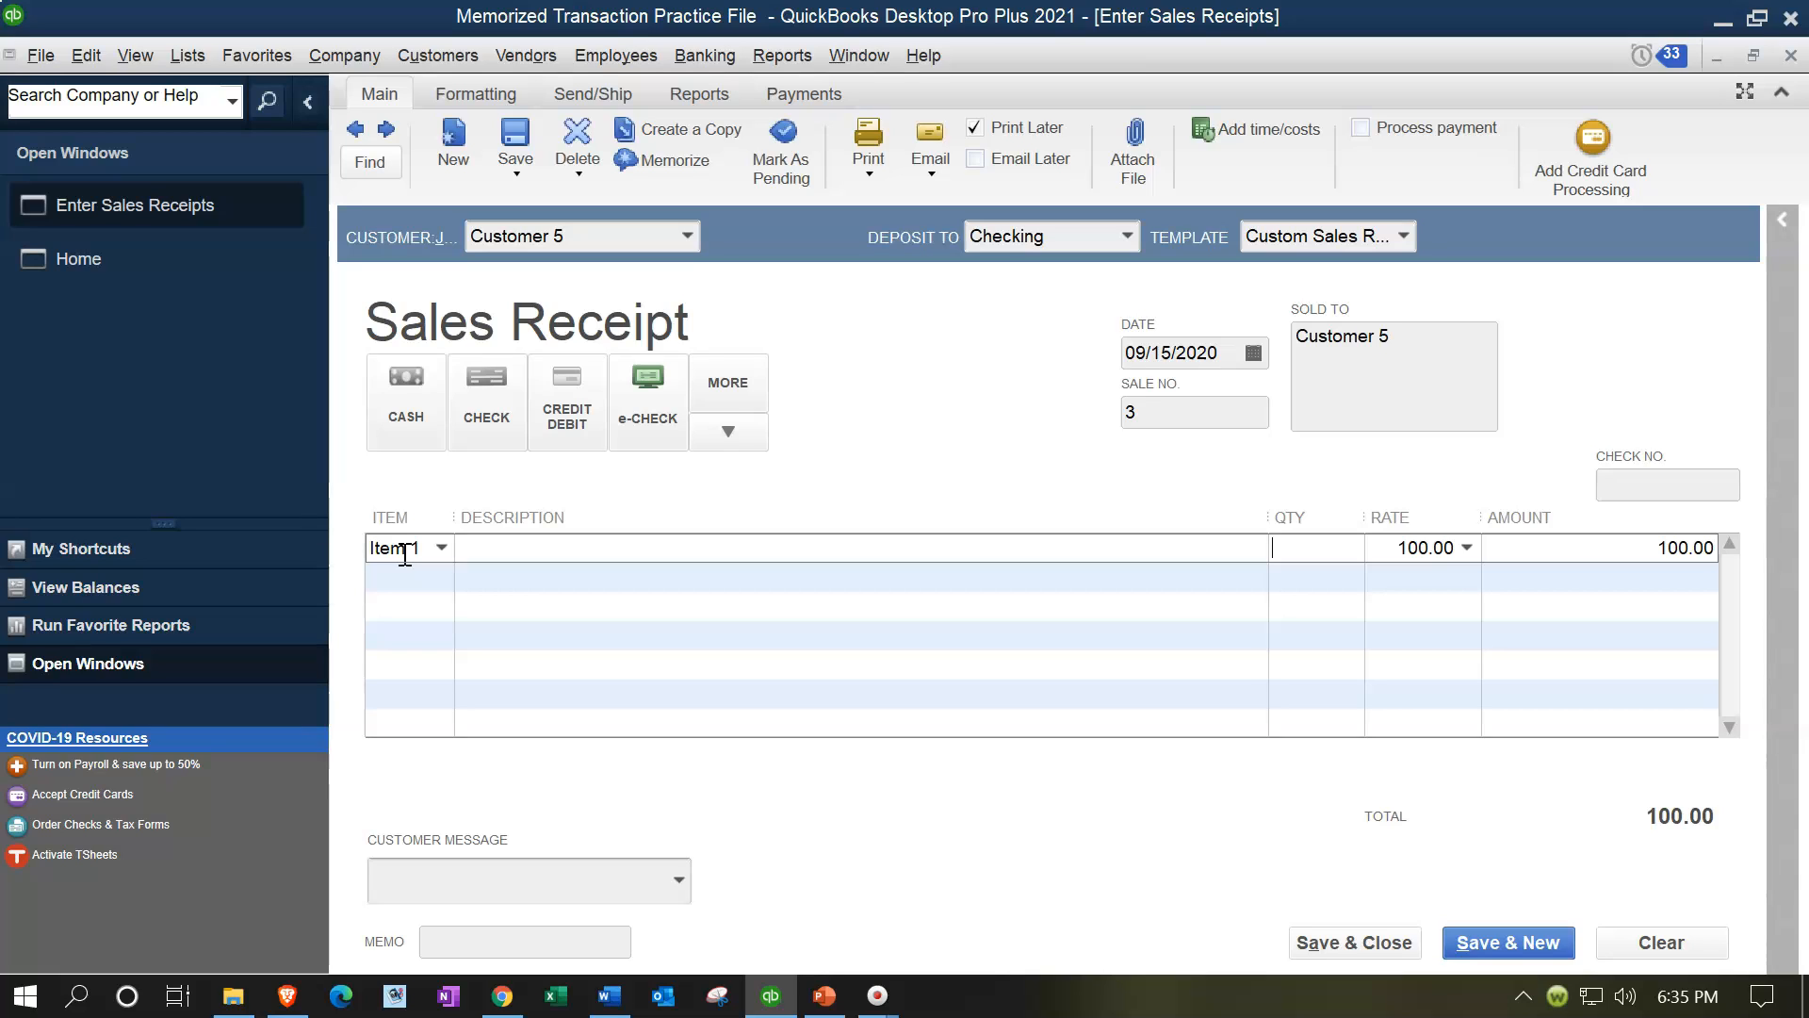
pyautogui.write('3')
pyautogui.press('Tab')
pyautogui.click(583, 545)
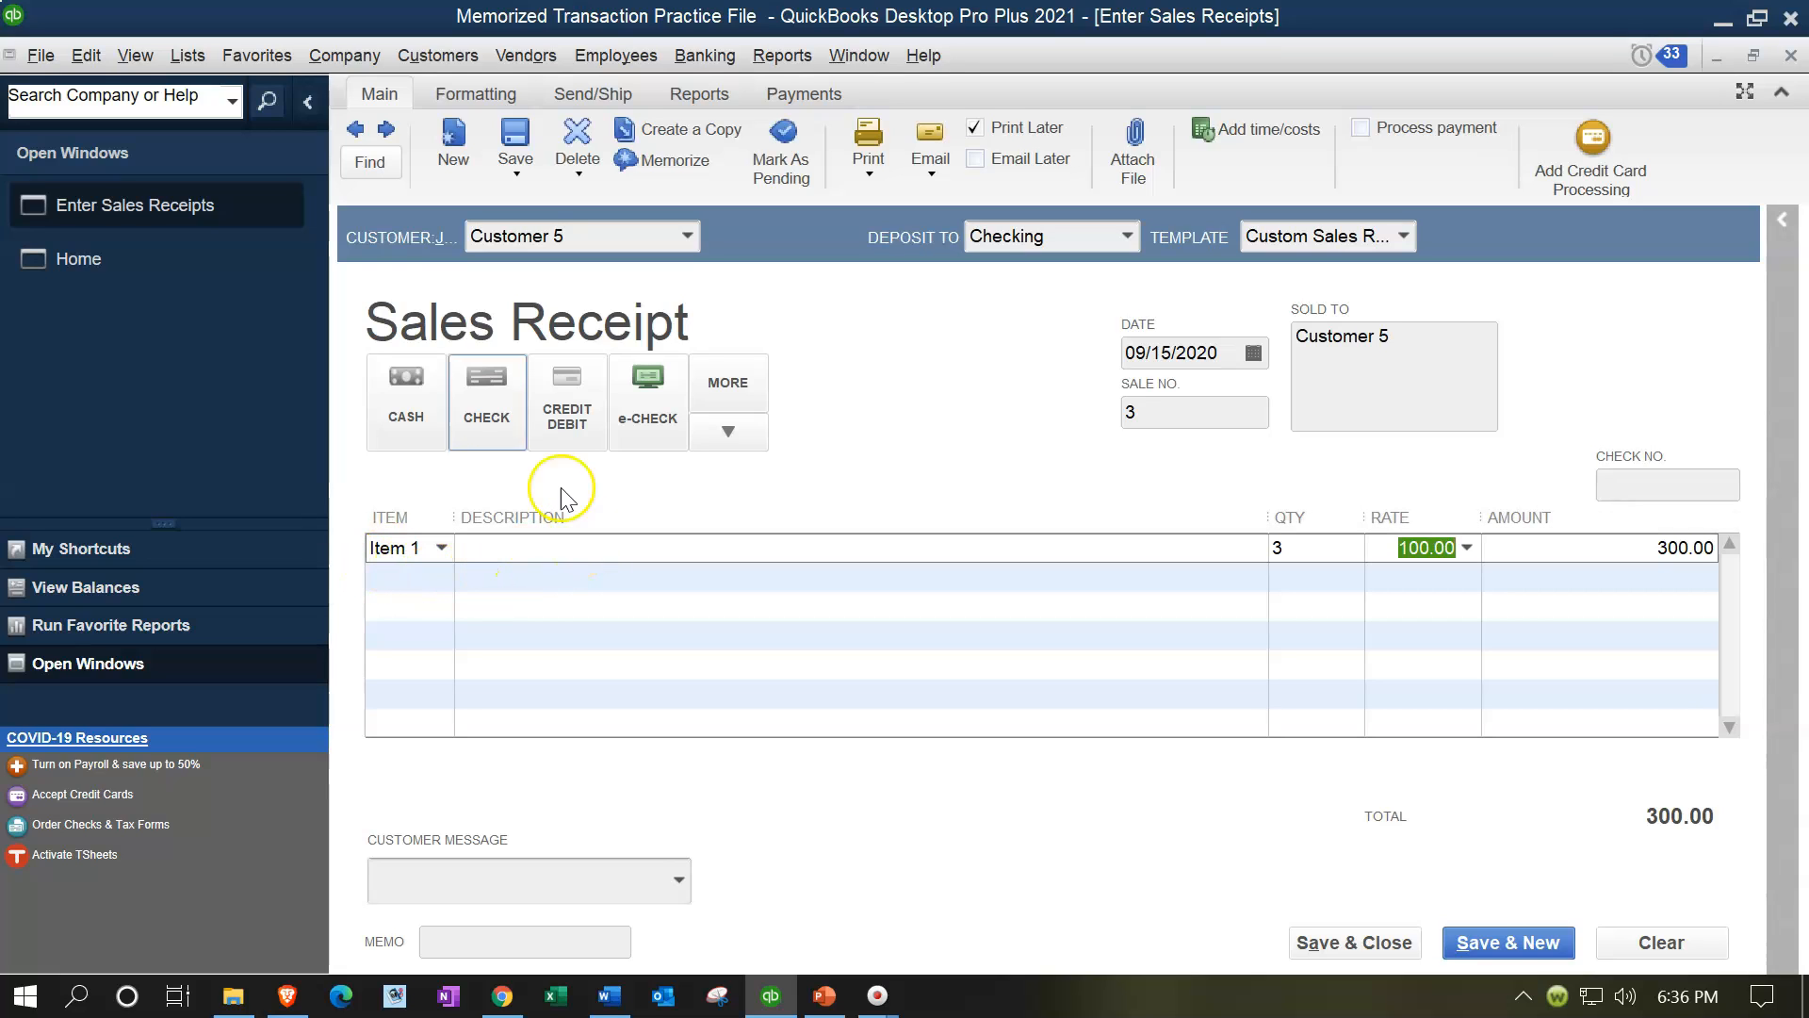
# Step: Memorize the receipt as Customer 5 with automated monthly entry starting 10/15/2020, then save and close it
pyautogui.click(103, 60)
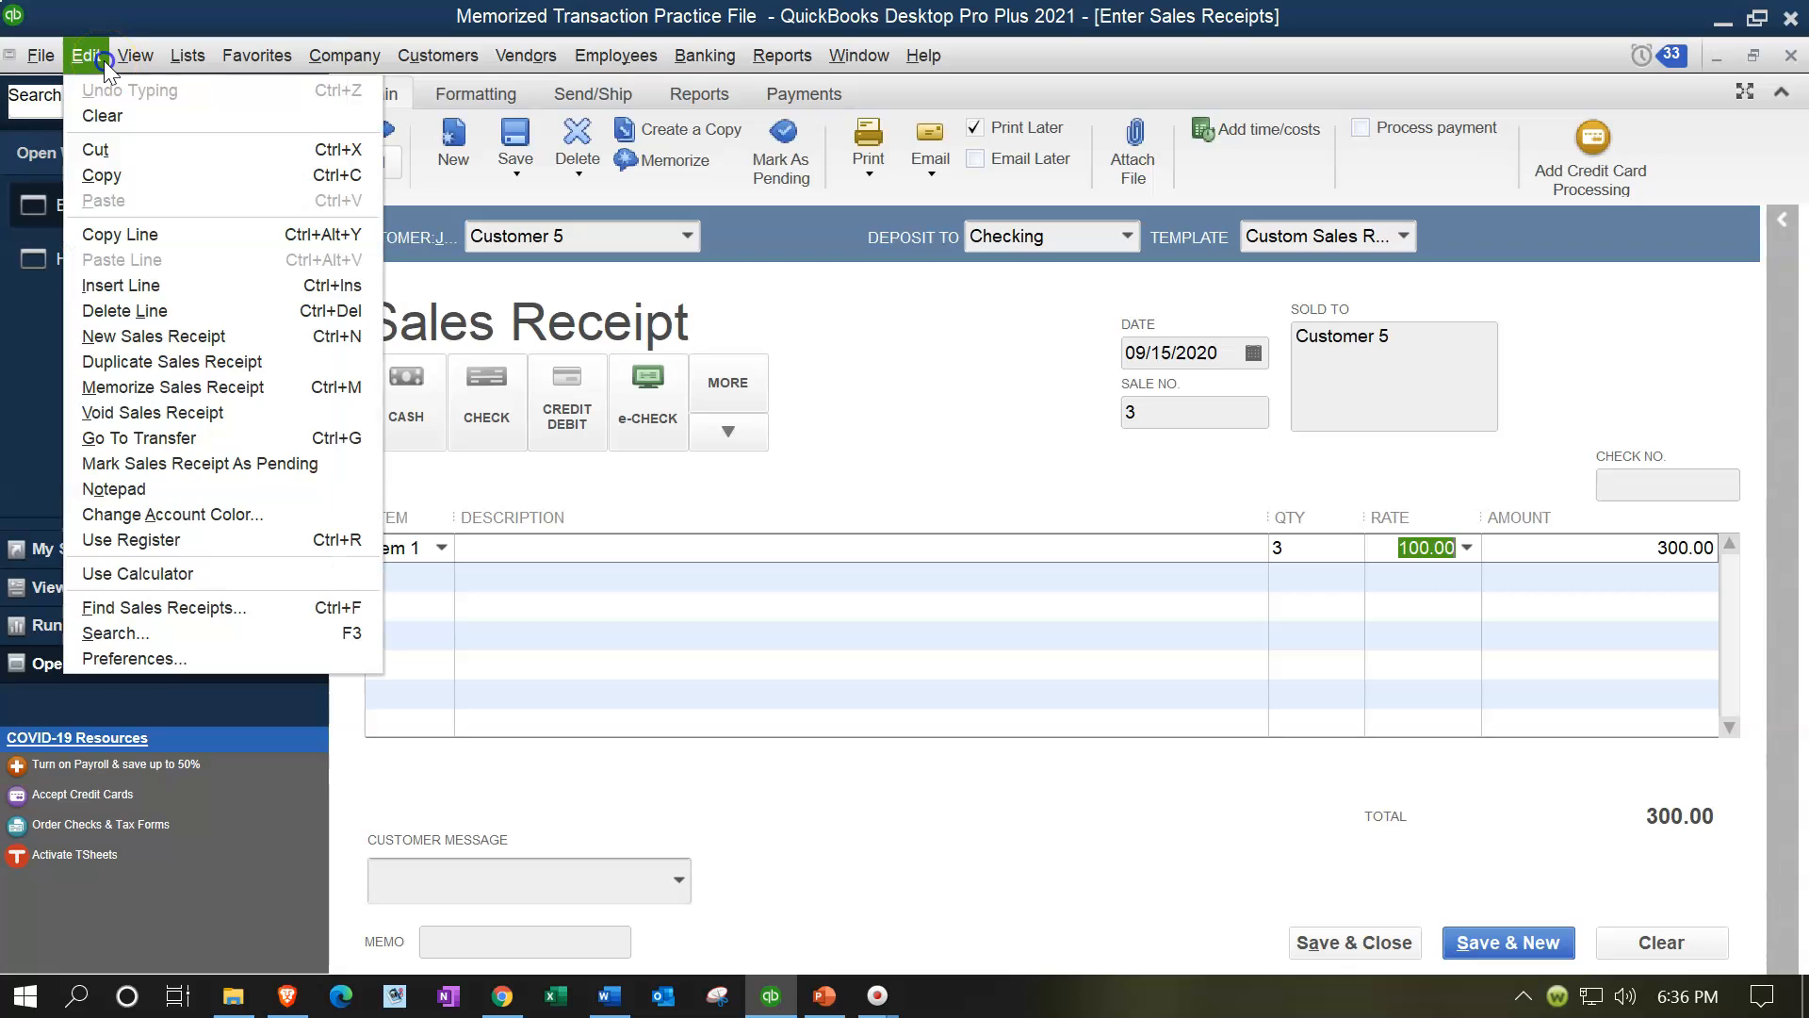
pyautogui.click(167, 386)
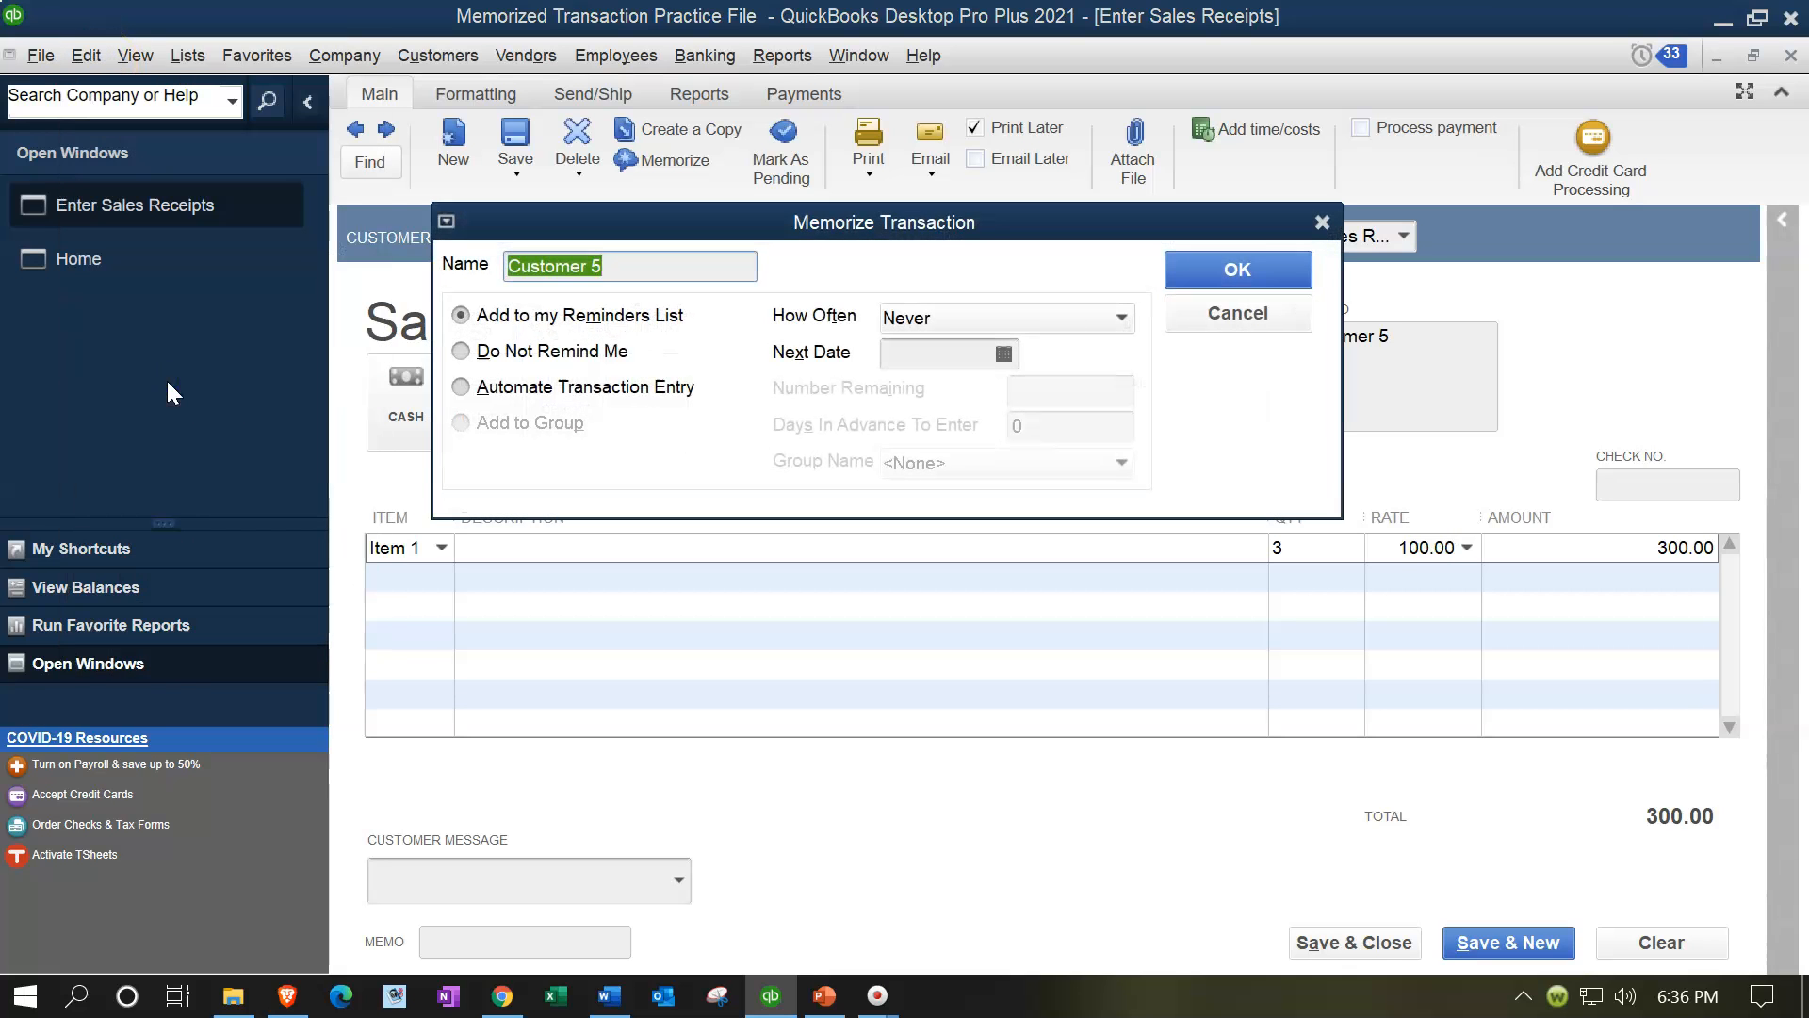
pyautogui.click(460, 388)
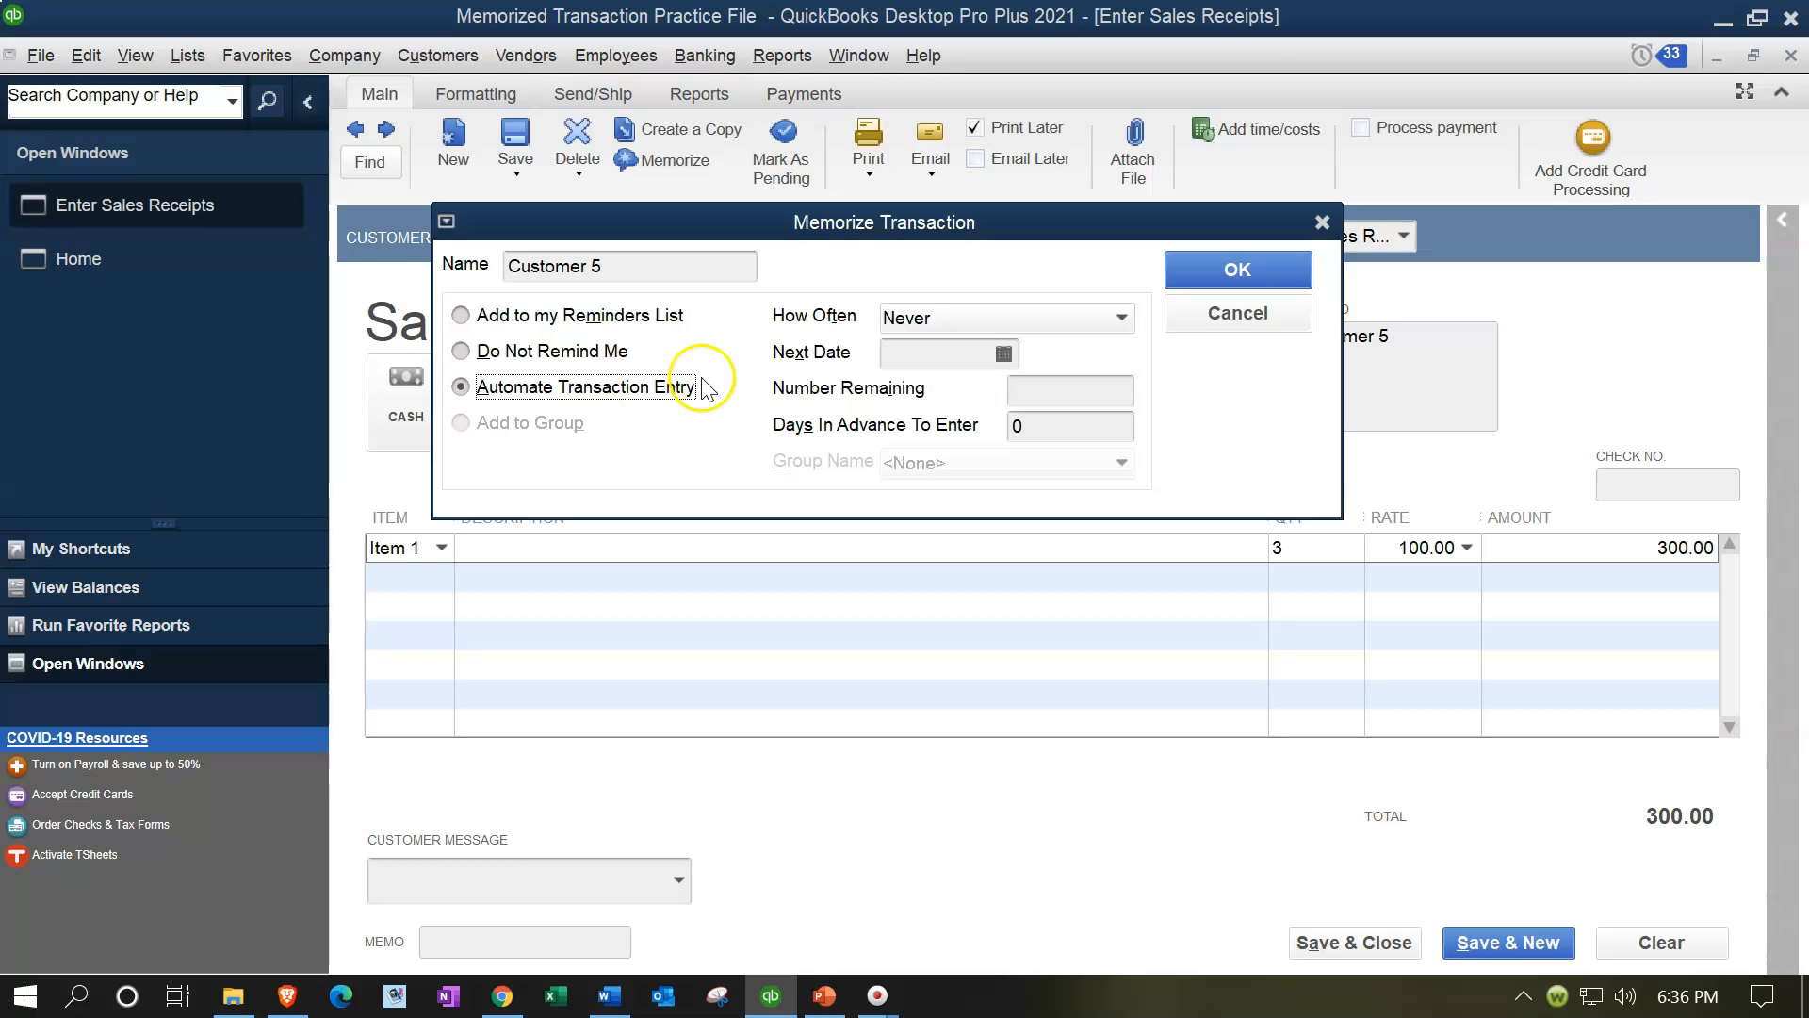
pyautogui.moveTo(720, 225); pyautogui.dragTo(691, 479)
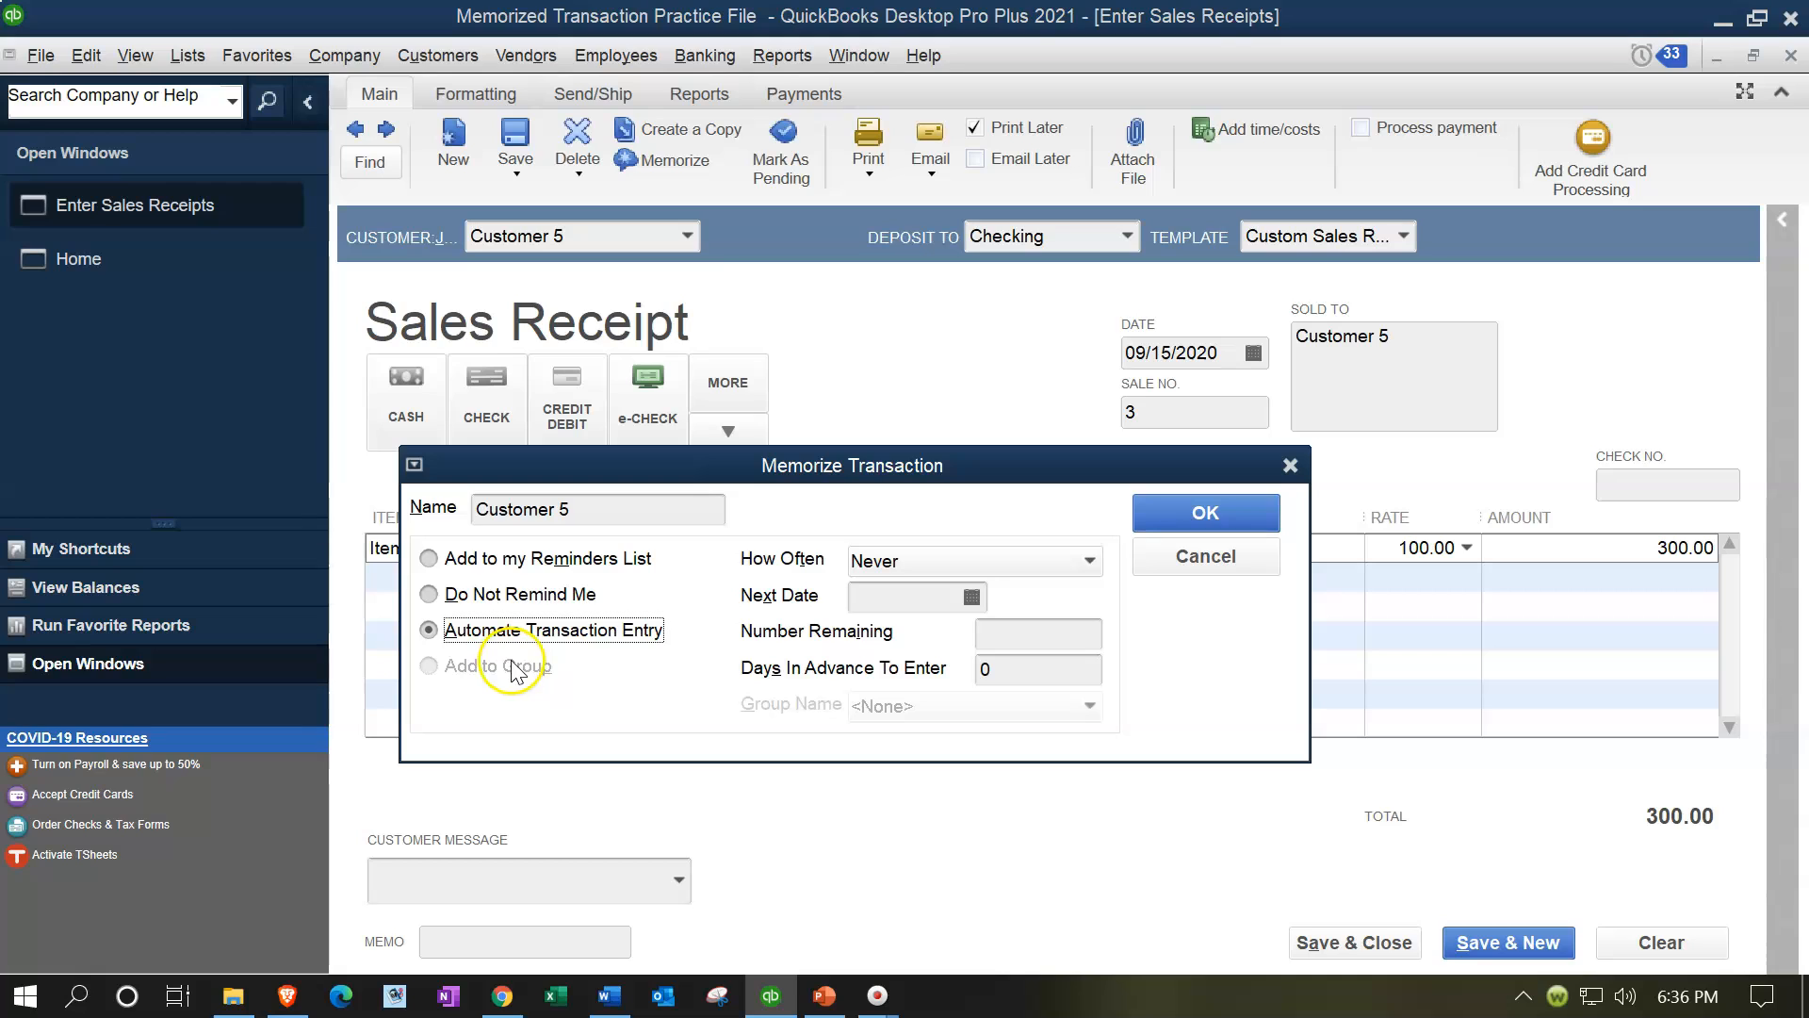
pyautogui.click(969, 556)
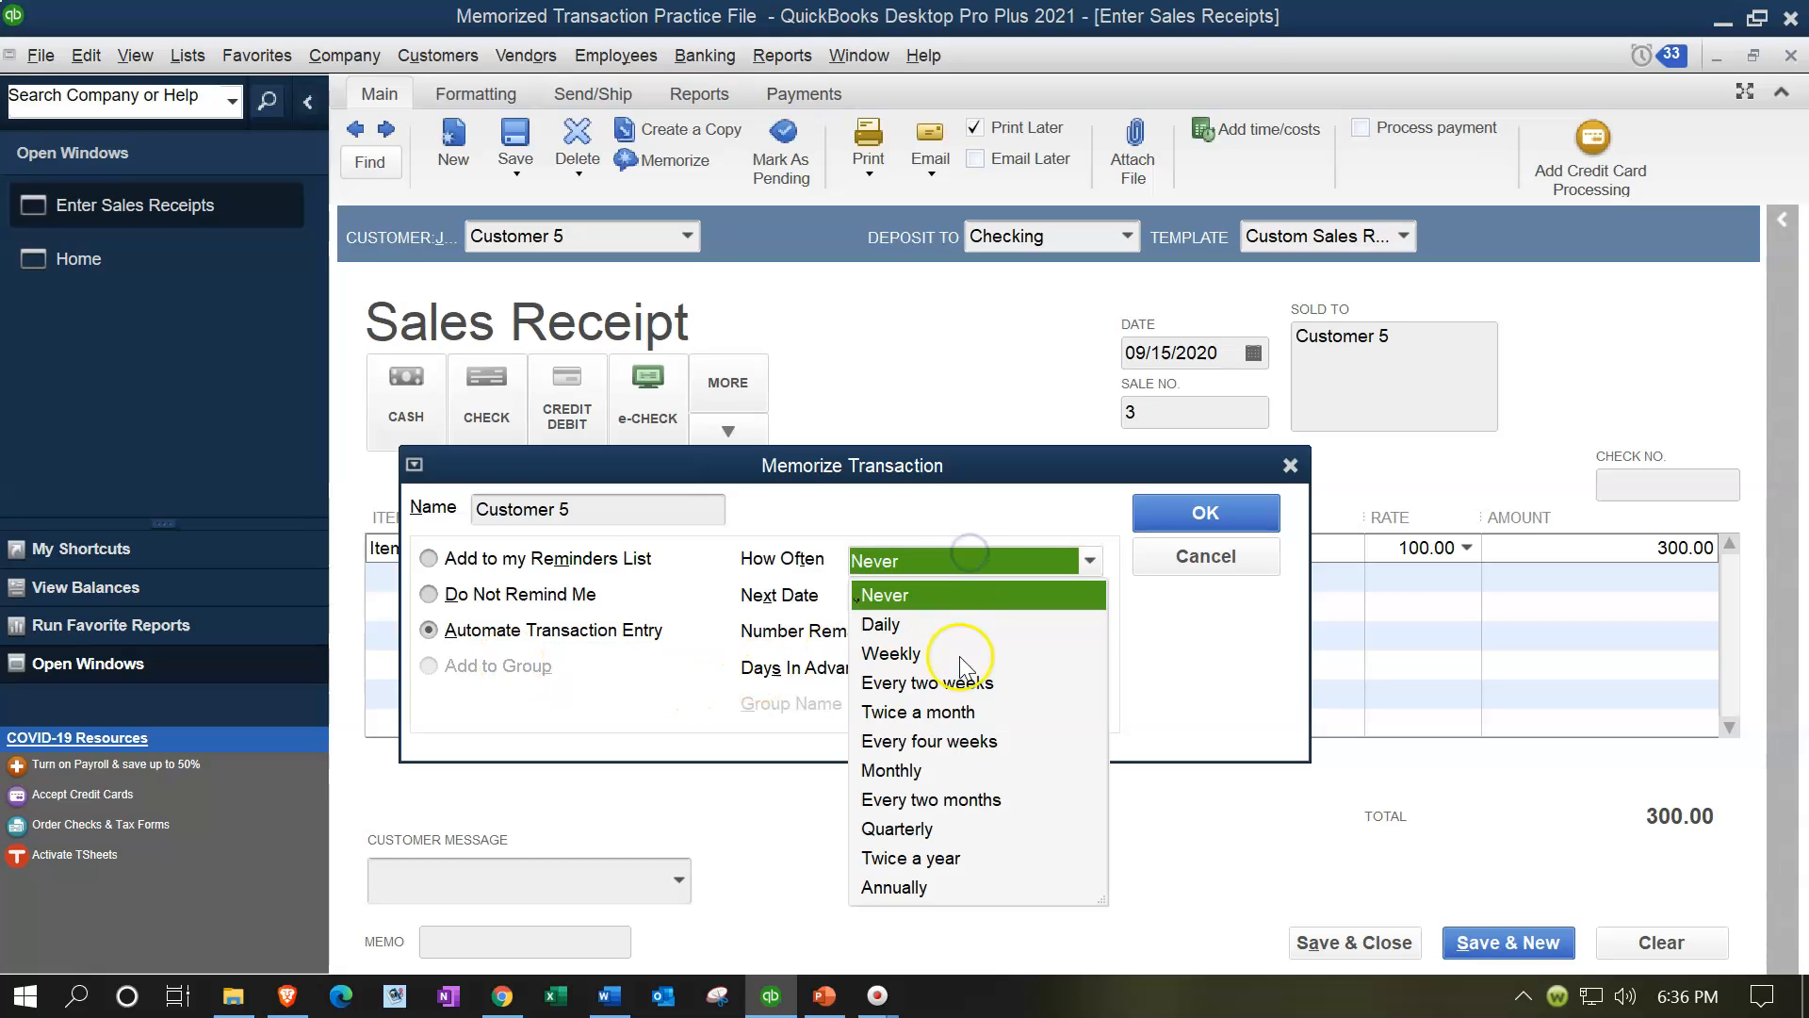
pyautogui.click(893, 771)
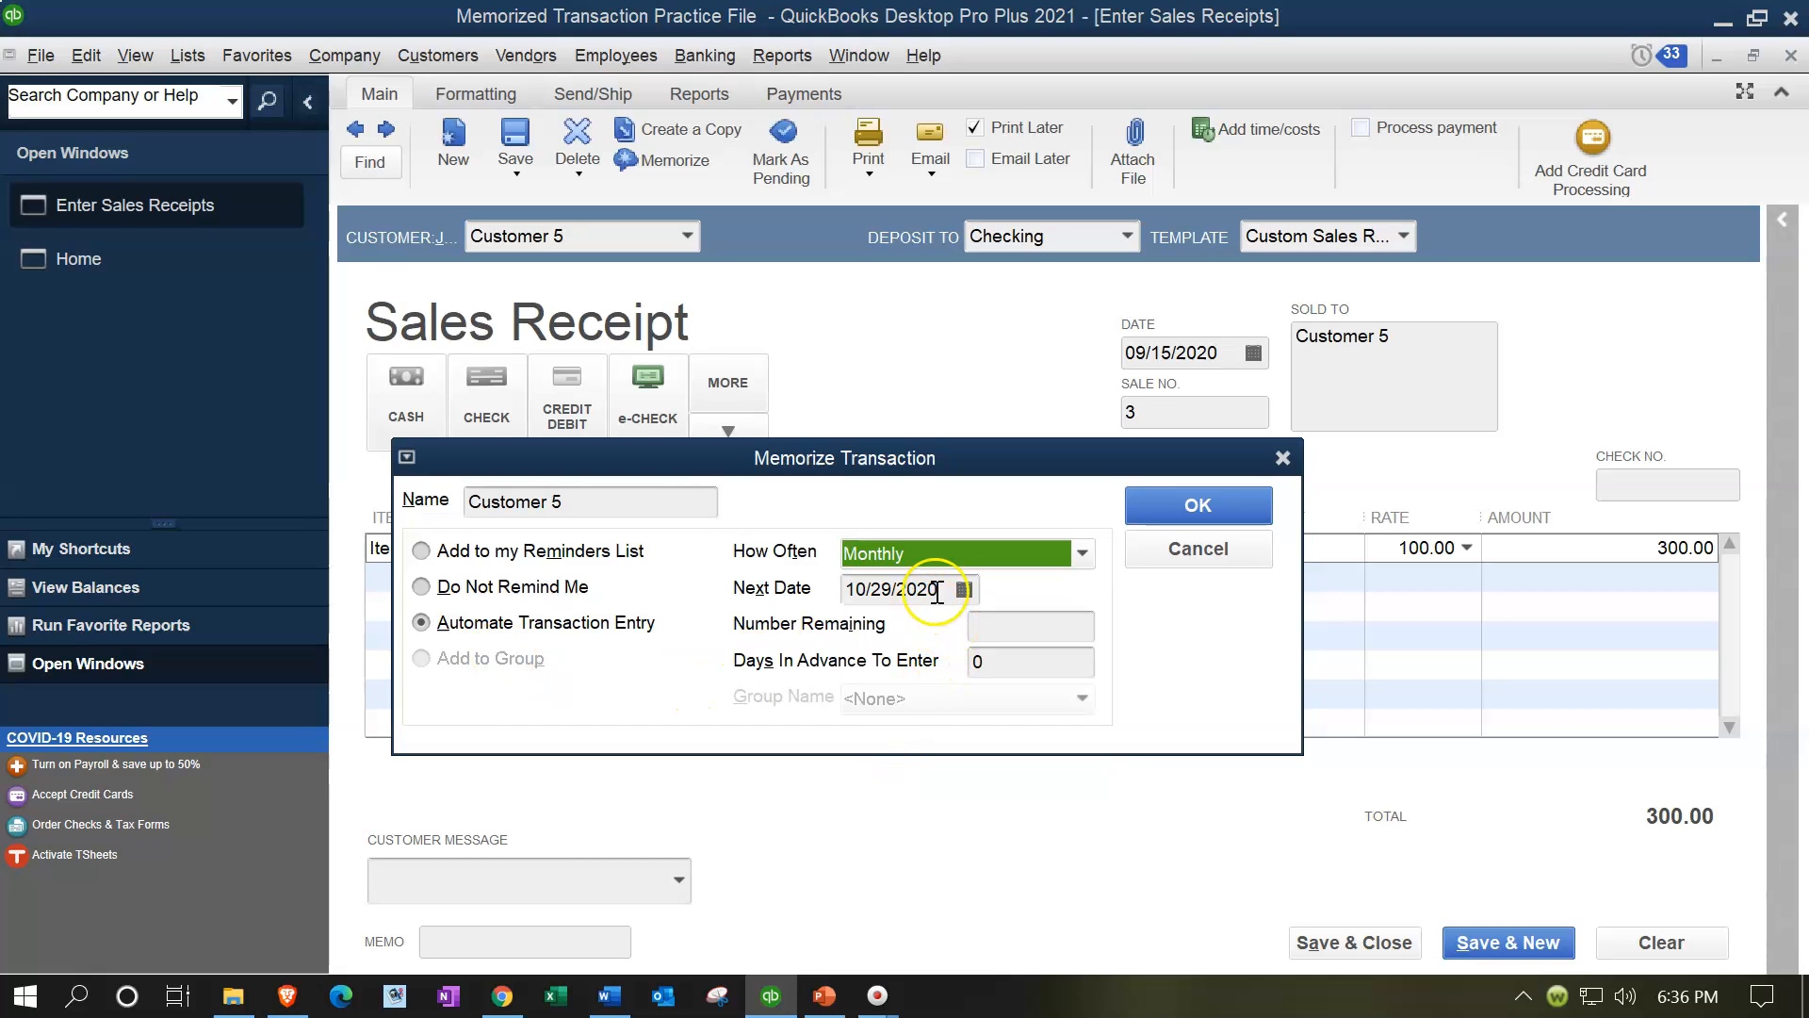
pyautogui.click(905, 592)
pyautogui.press('BackSpace')
pyautogui.press('BackSpace')
pyautogui.write('15')
pyautogui.click(997, 624)
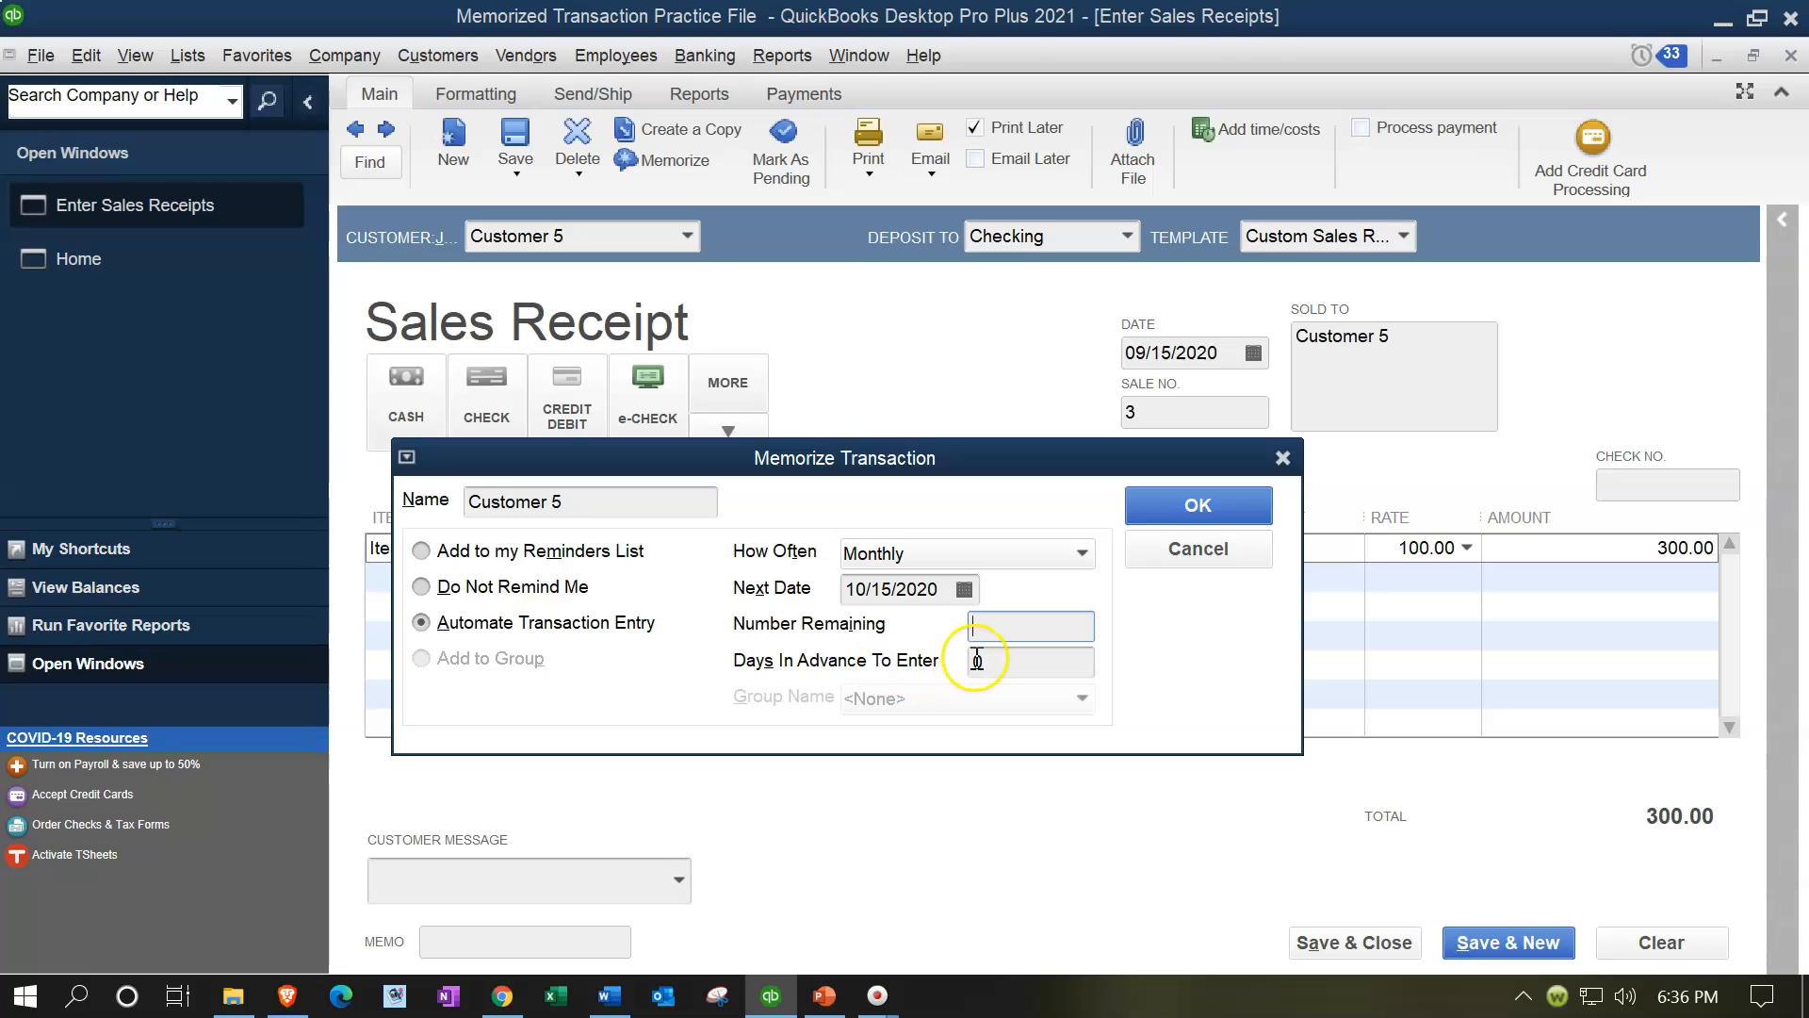
pyautogui.click(1168, 521)
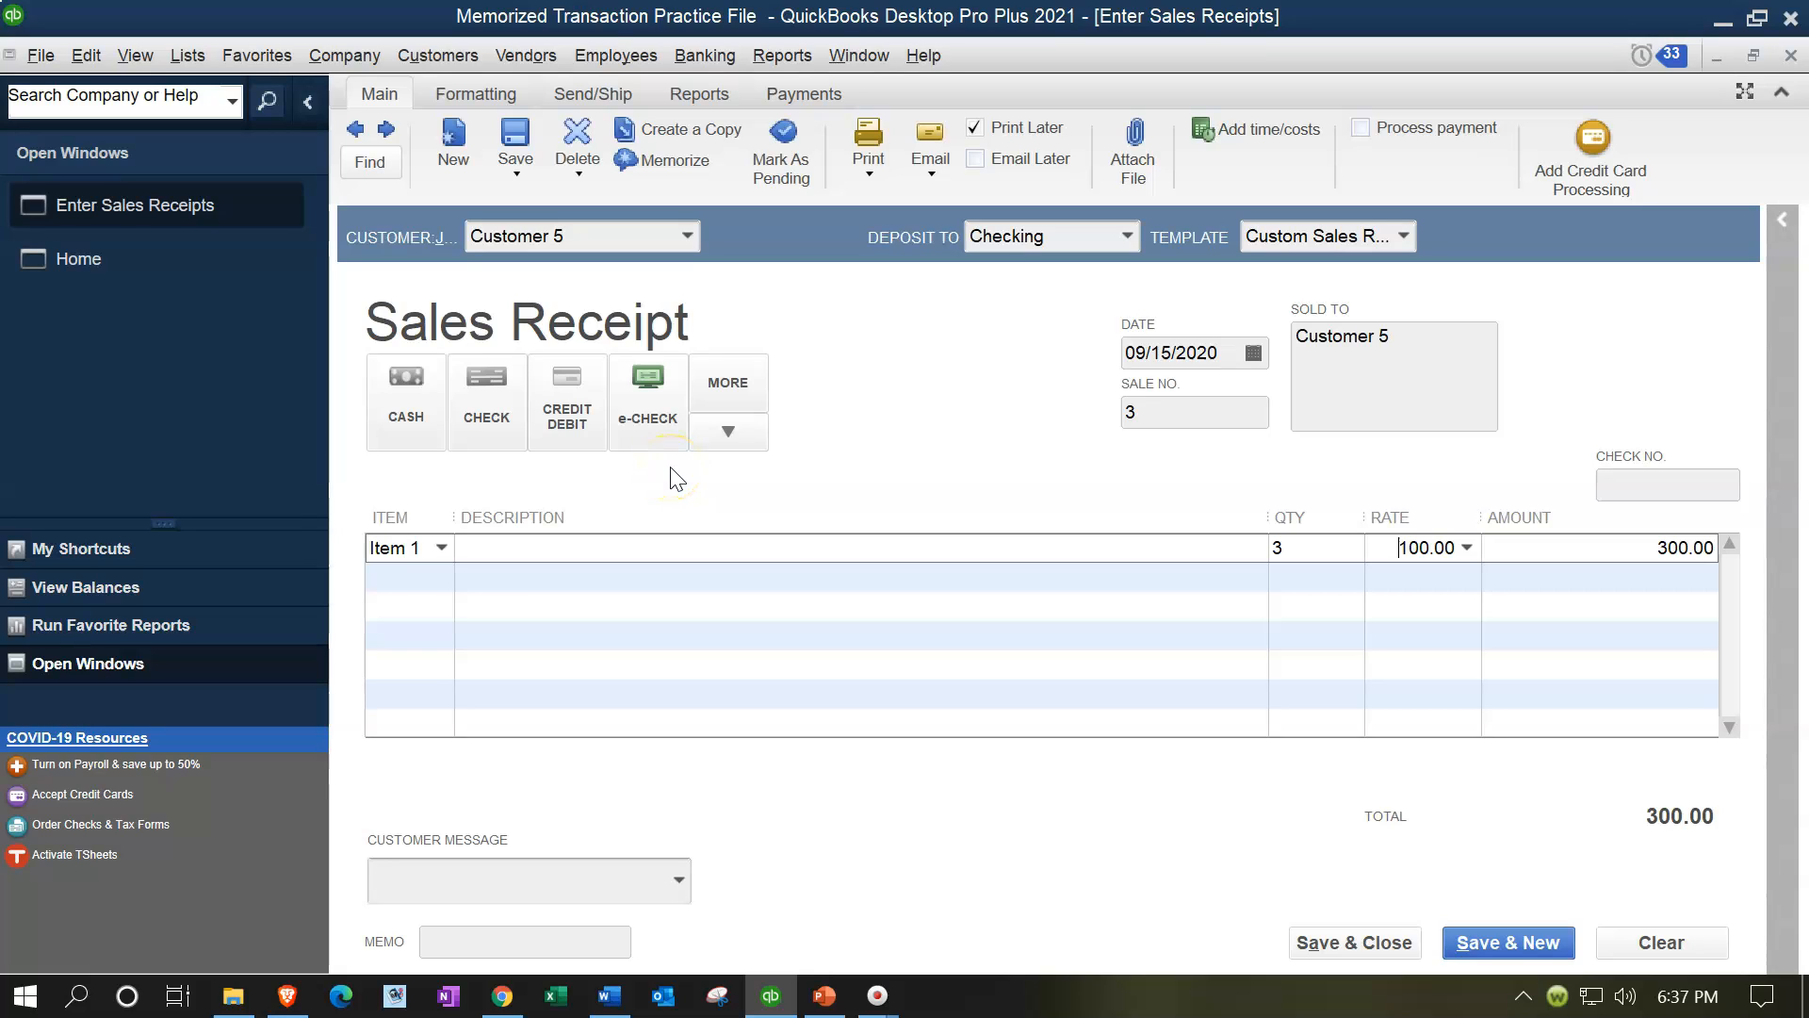
pyautogui.click(1349, 941)
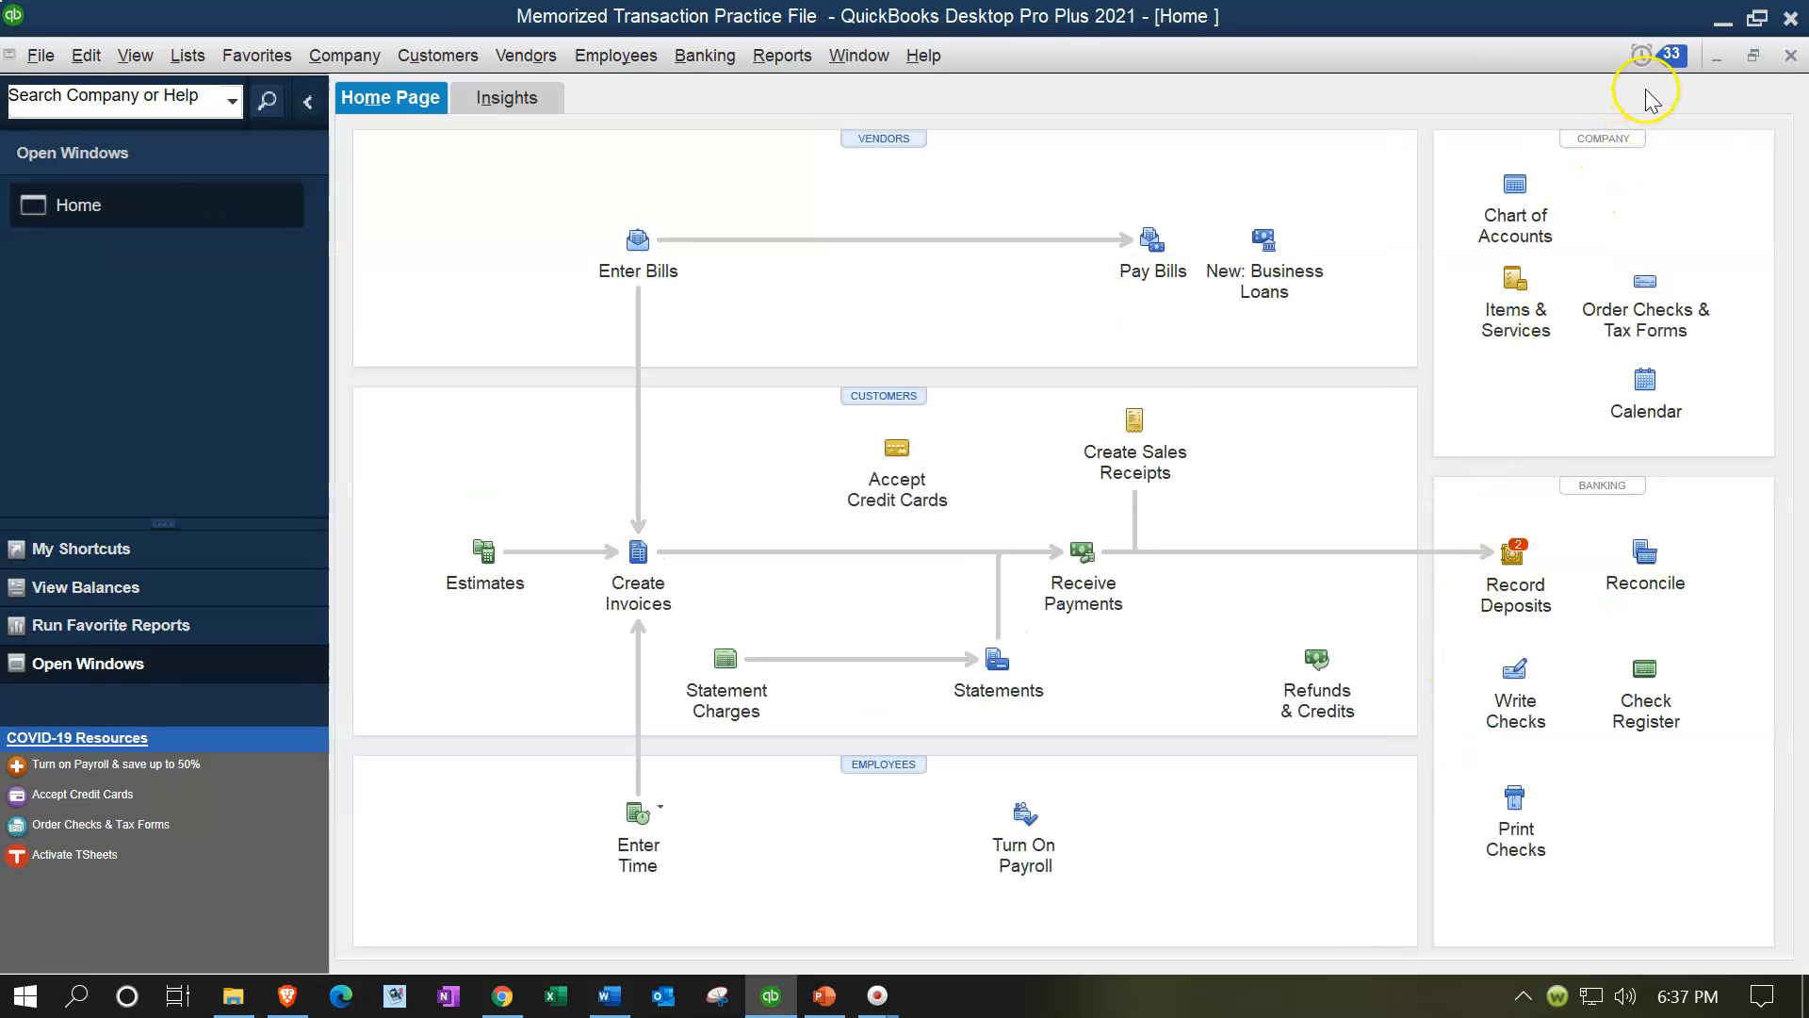
# Step: Check the reminders, then close and reopen the Memorized Transaction Practice File company
pyautogui.click(1644, 56)
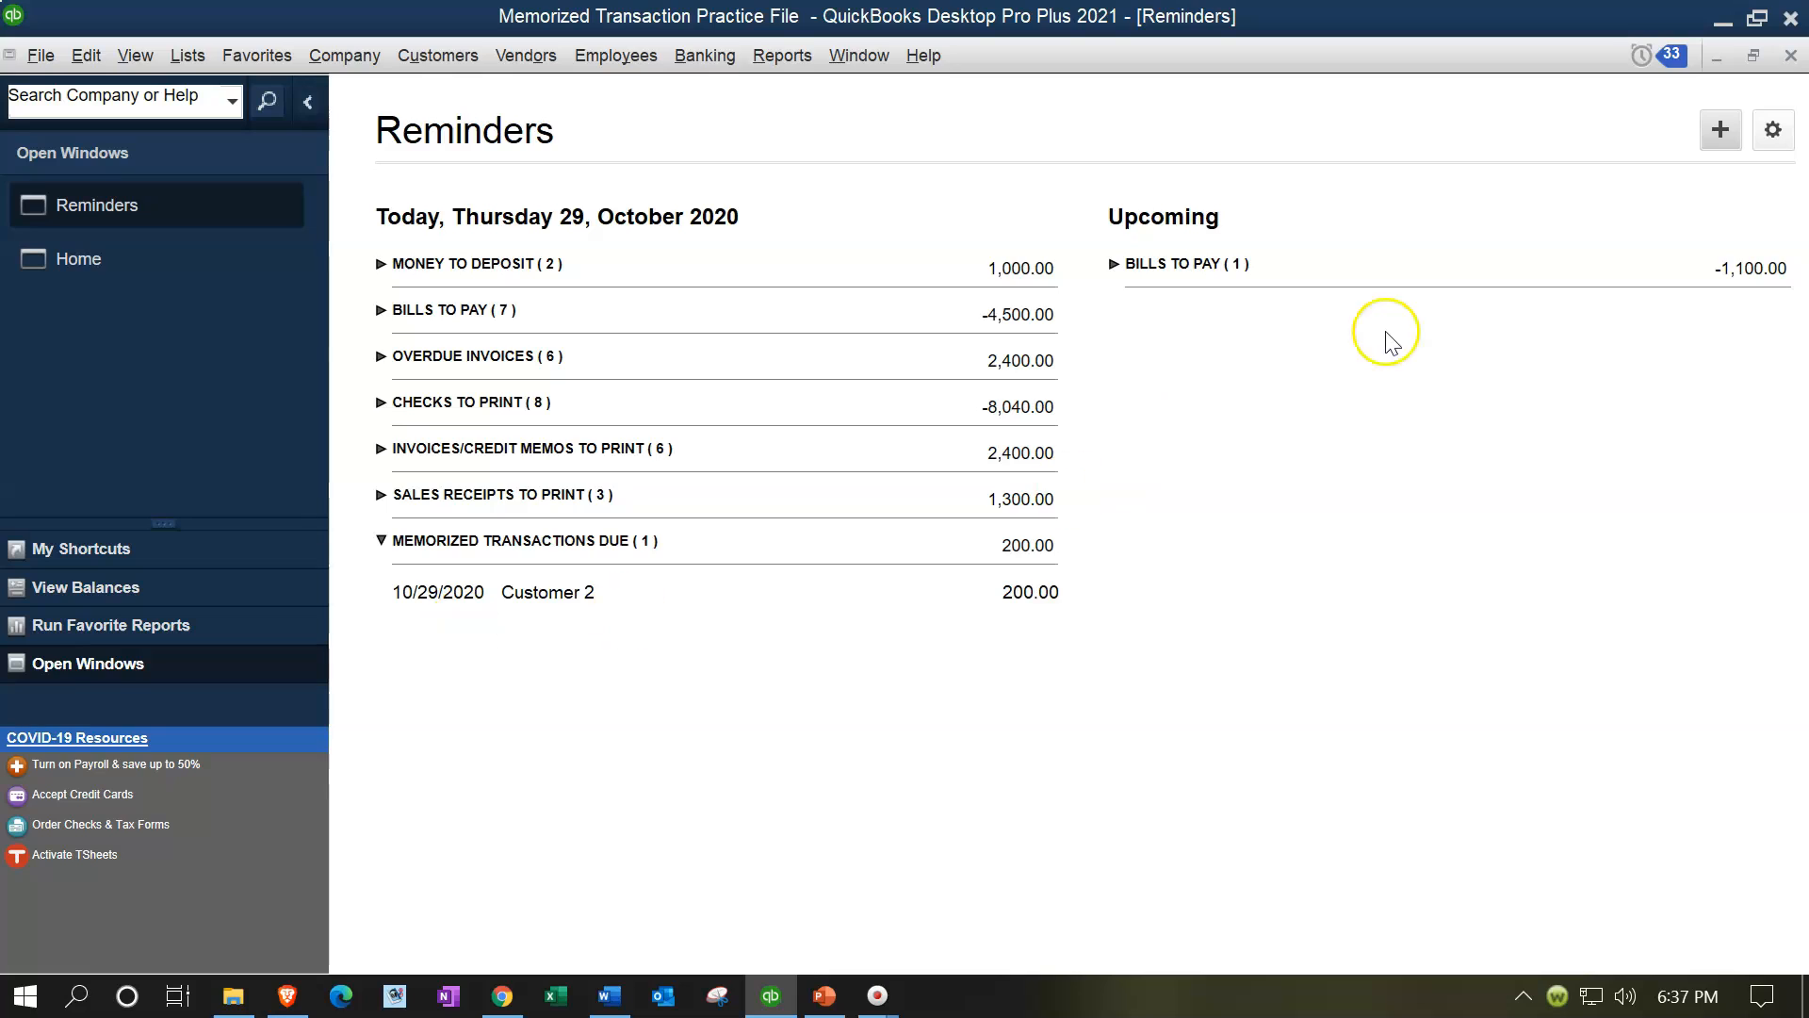
pyautogui.click(1790, 56)
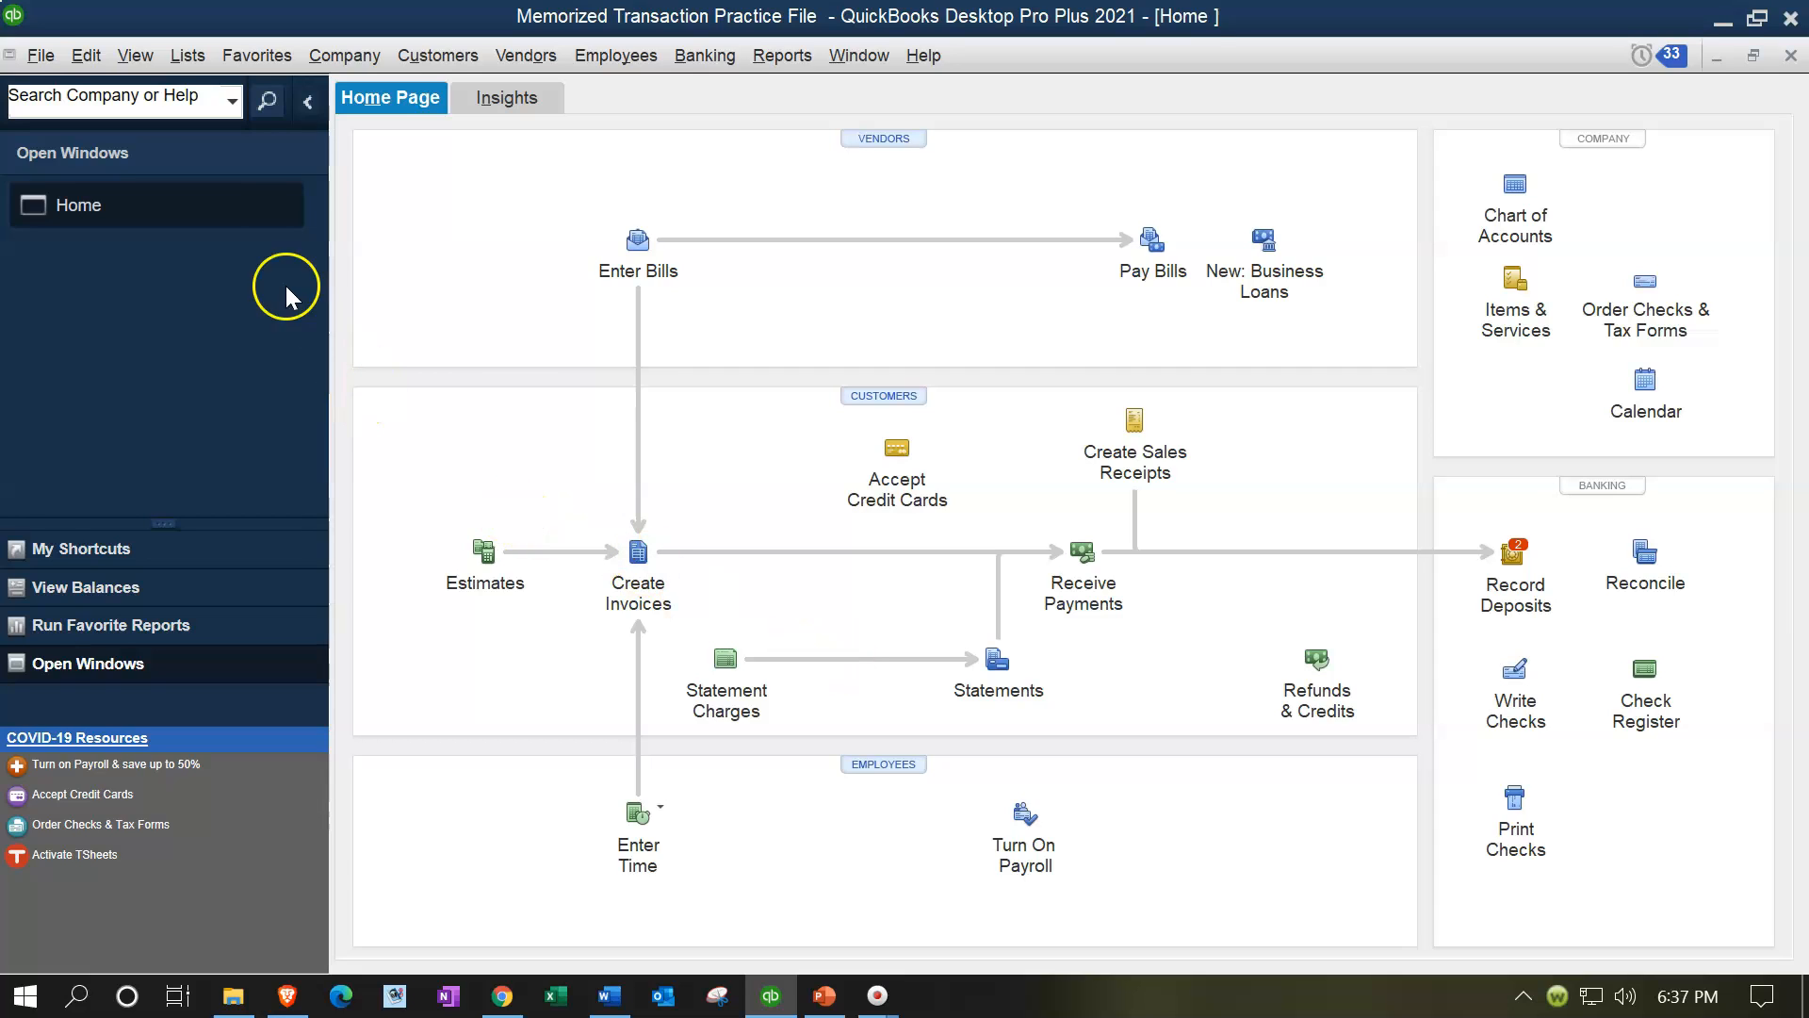
pyautogui.click(55, 66)
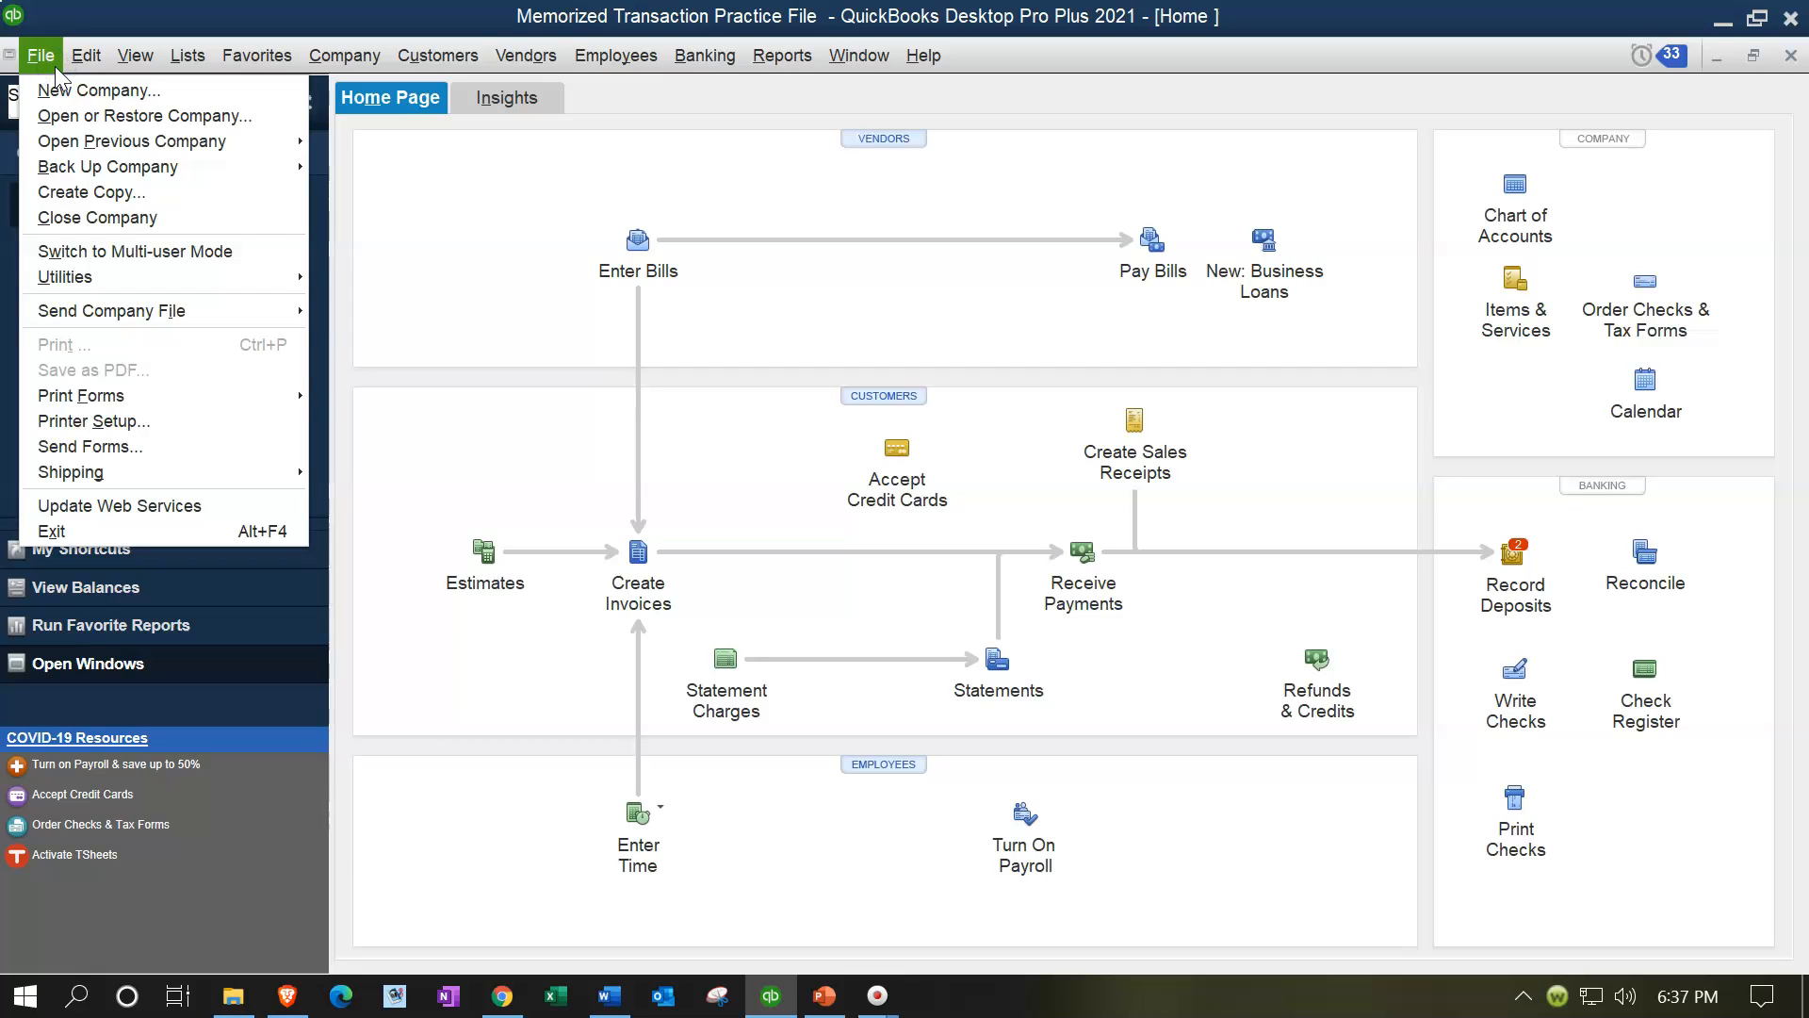
pyautogui.click(119, 218)
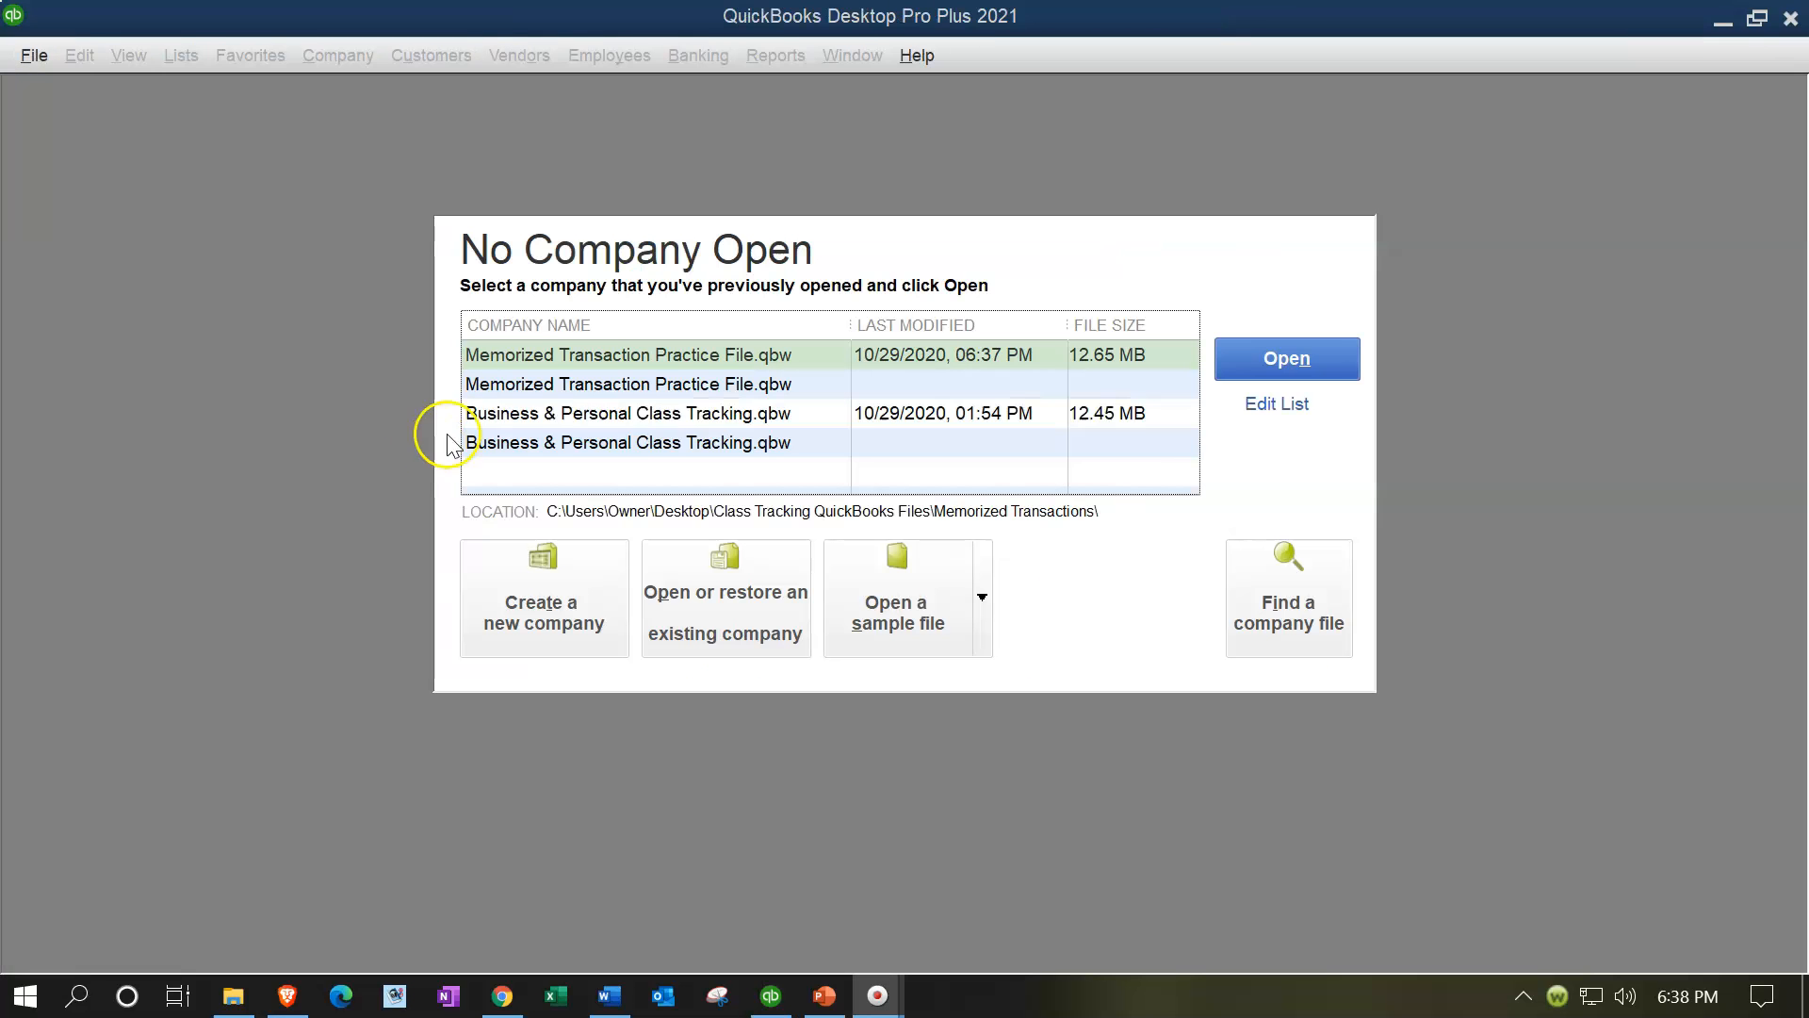
pyautogui.doubleClick(596, 355)
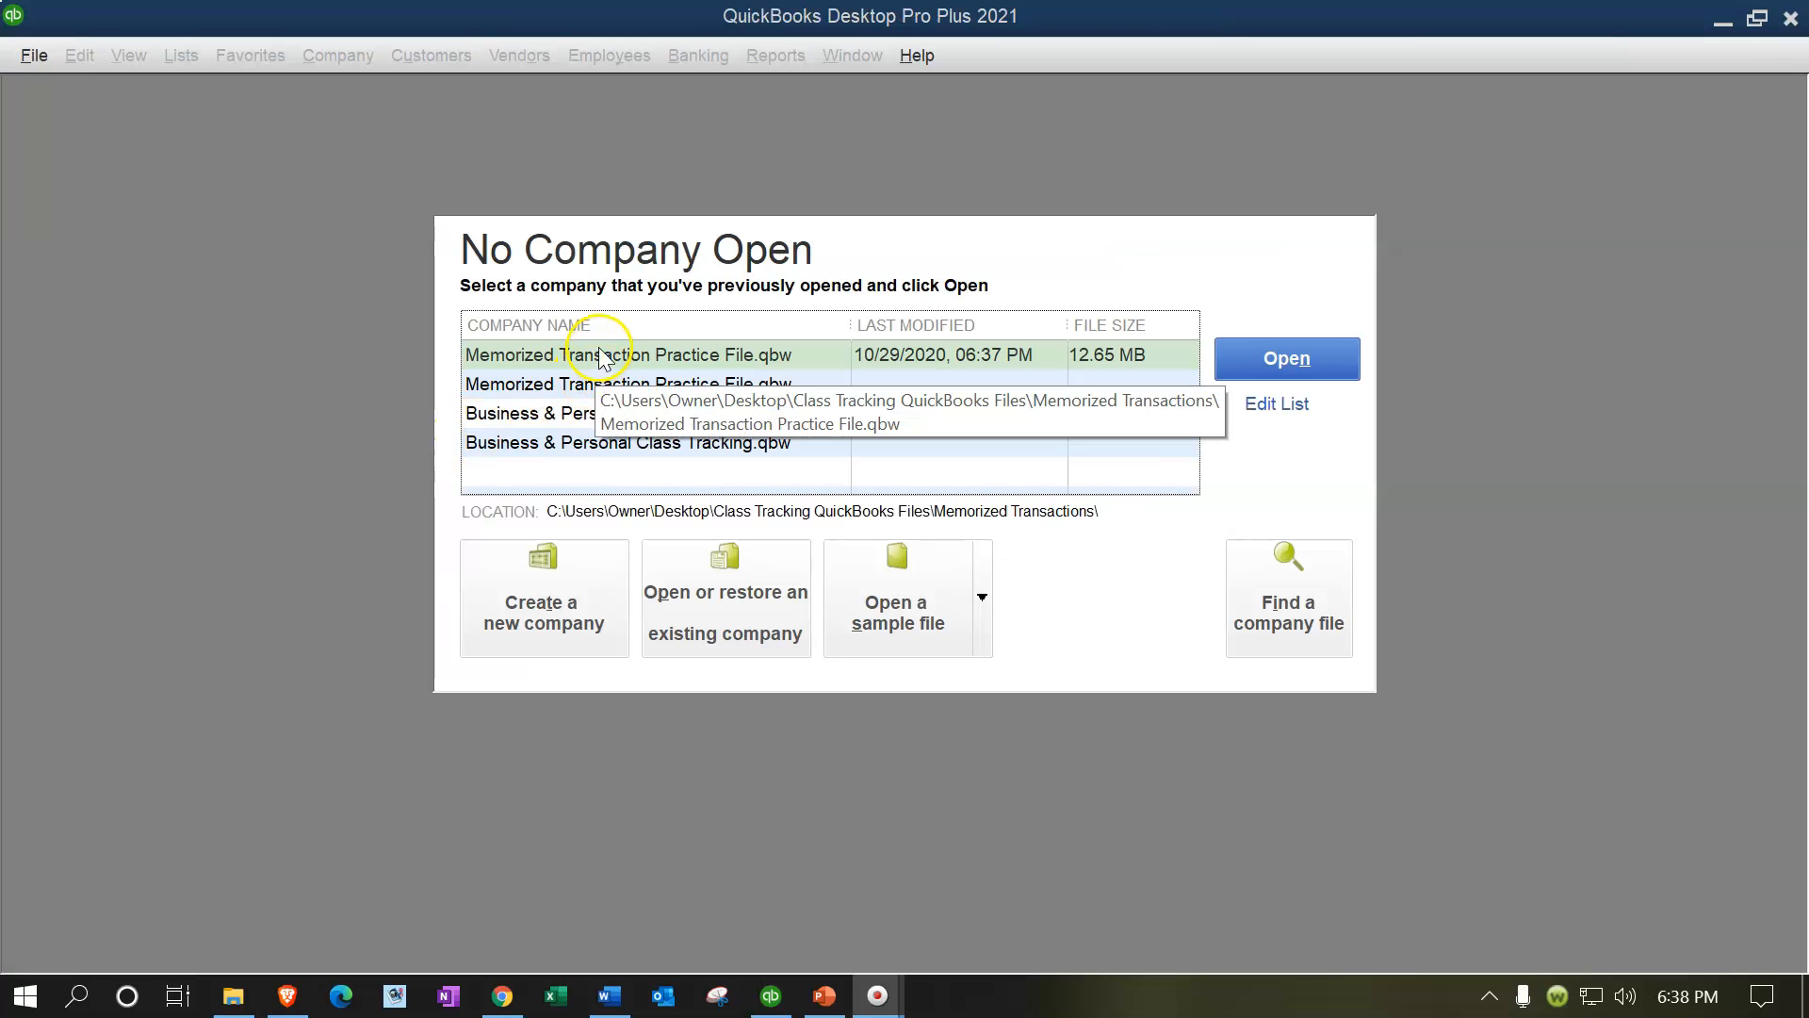
# Step: Open the Memorized Transaction Practice File company and enter the checked memorized transaction now
pyautogui.click(591, 368)
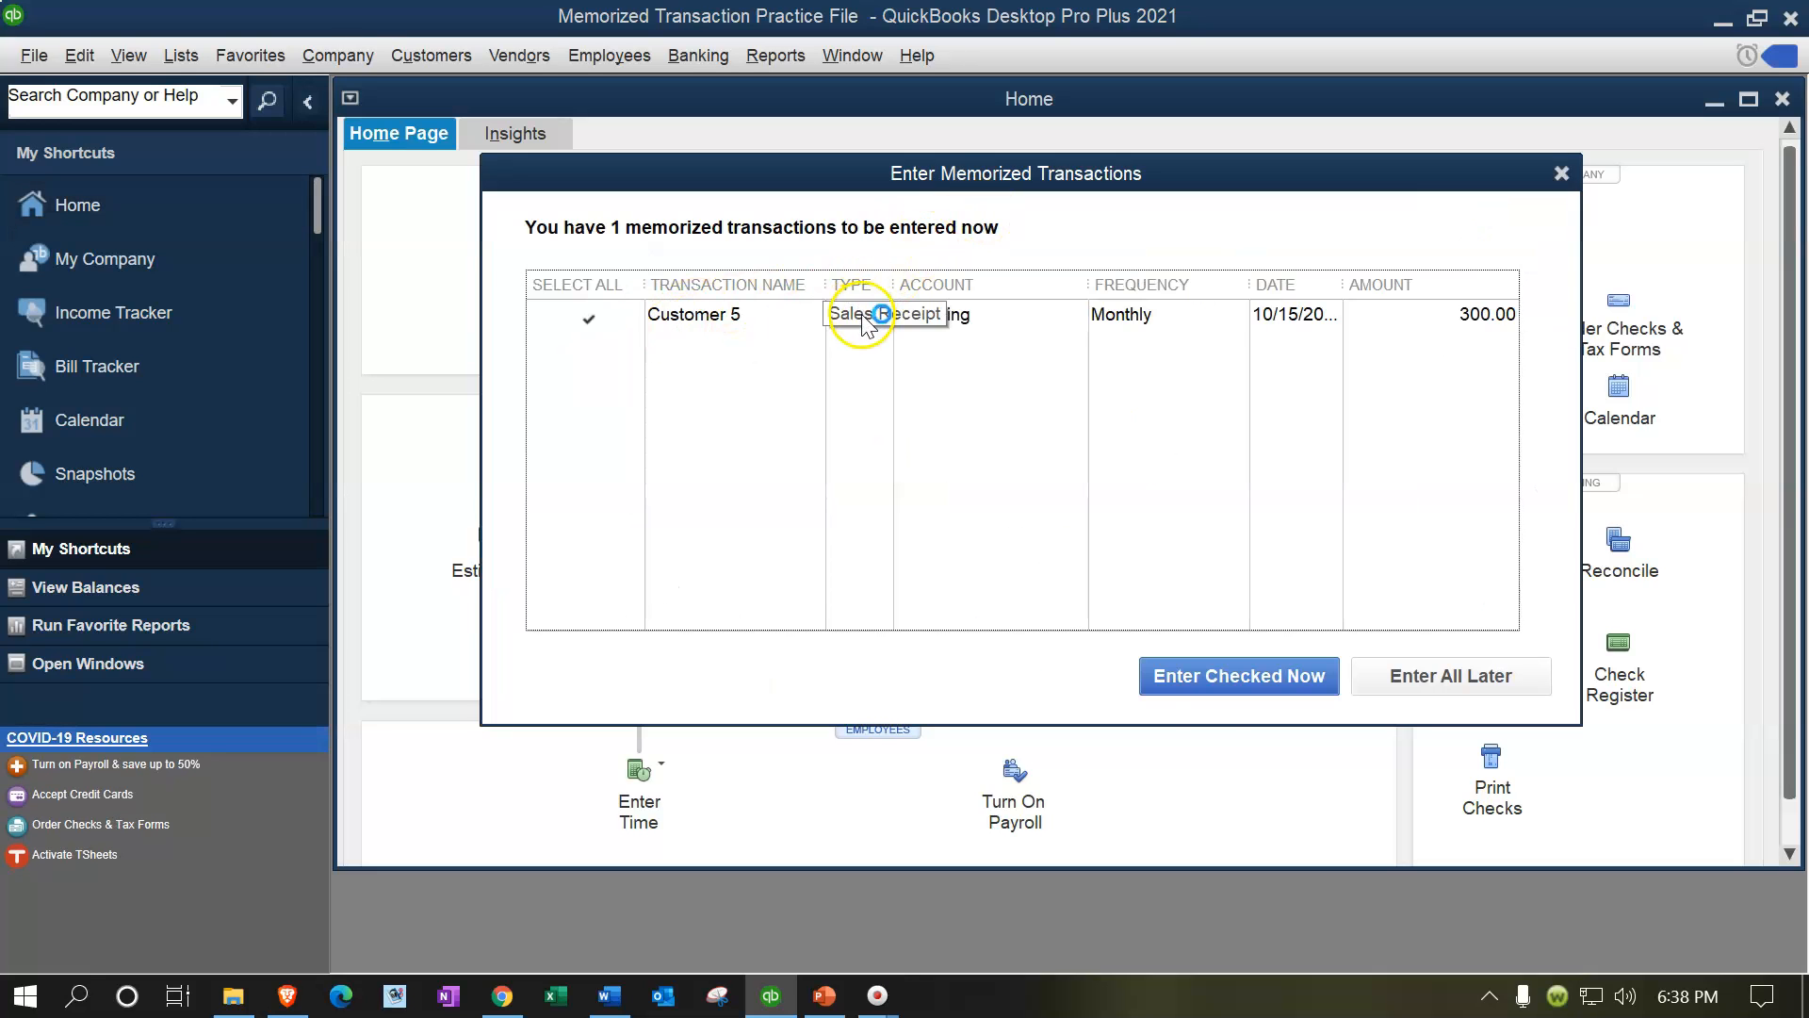
pyautogui.click(1218, 693)
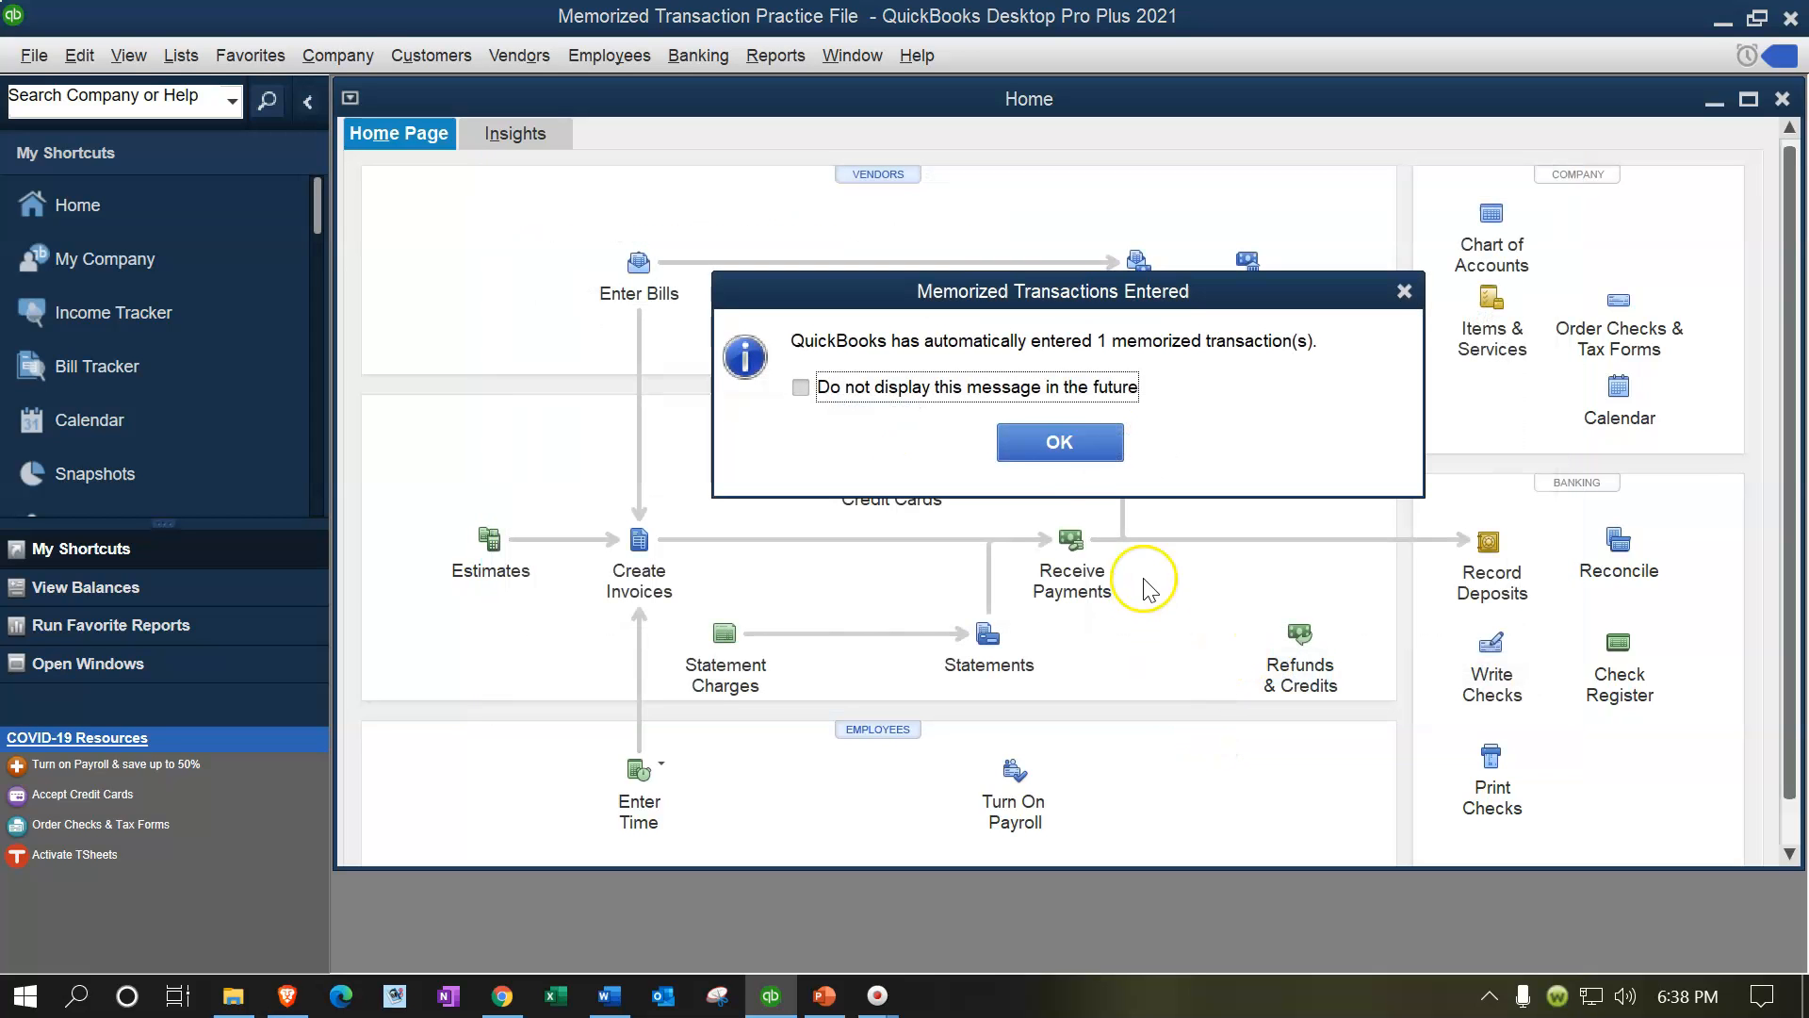
pyautogui.click(1060, 446)
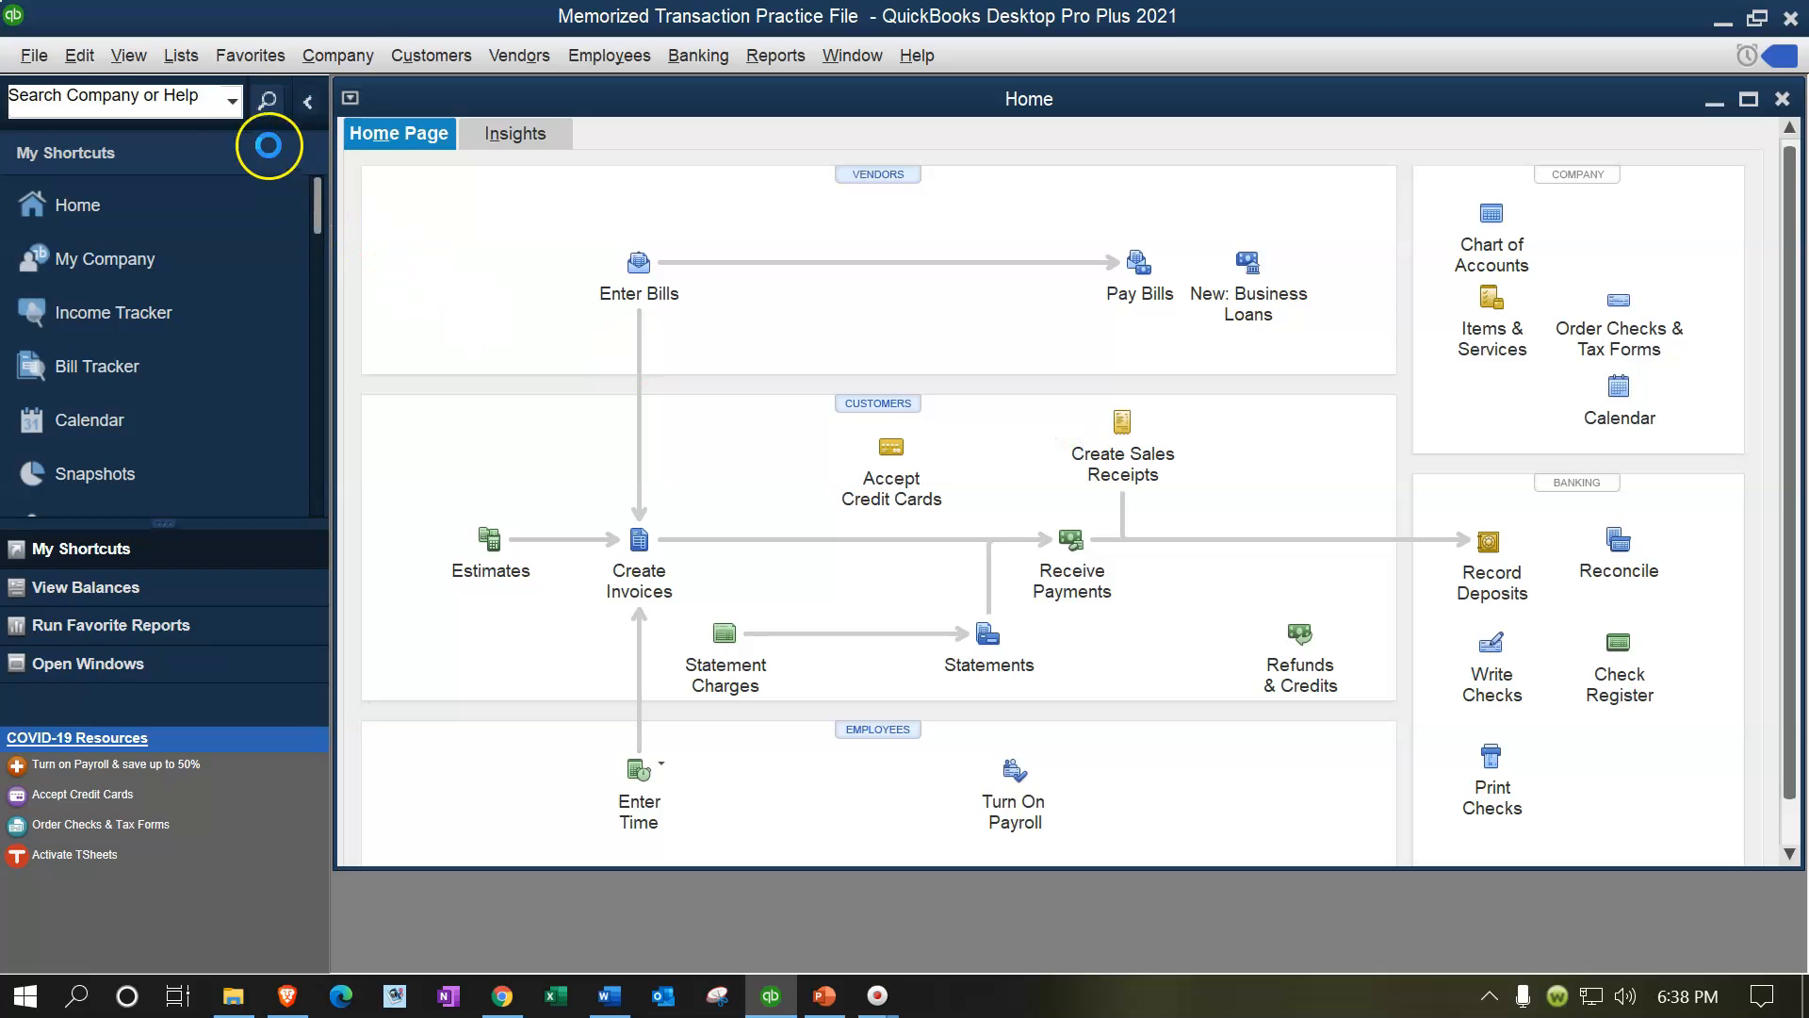
# Step: Show the open windows list in the sidebar and maximize the Home window
pyautogui.click(132, 66)
pyautogui.click(154, 87)
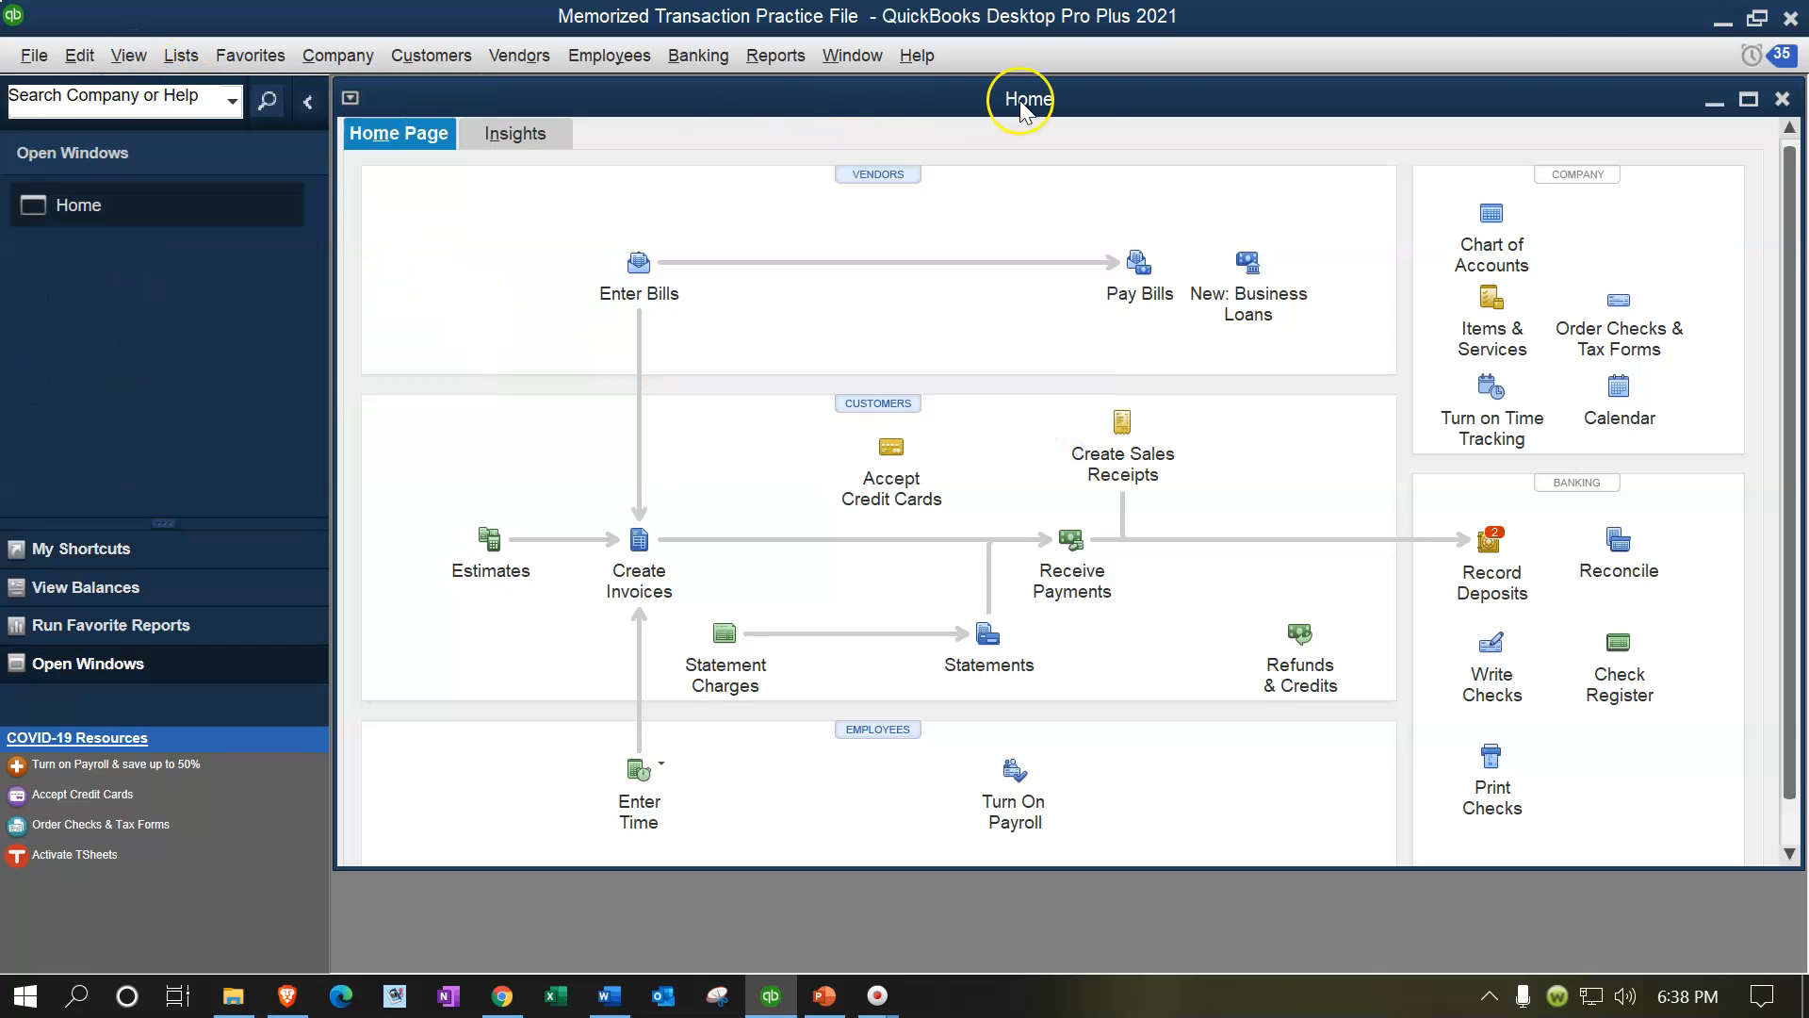
pyautogui.click(1750, 101)
pyautogui.click(1750, 100)
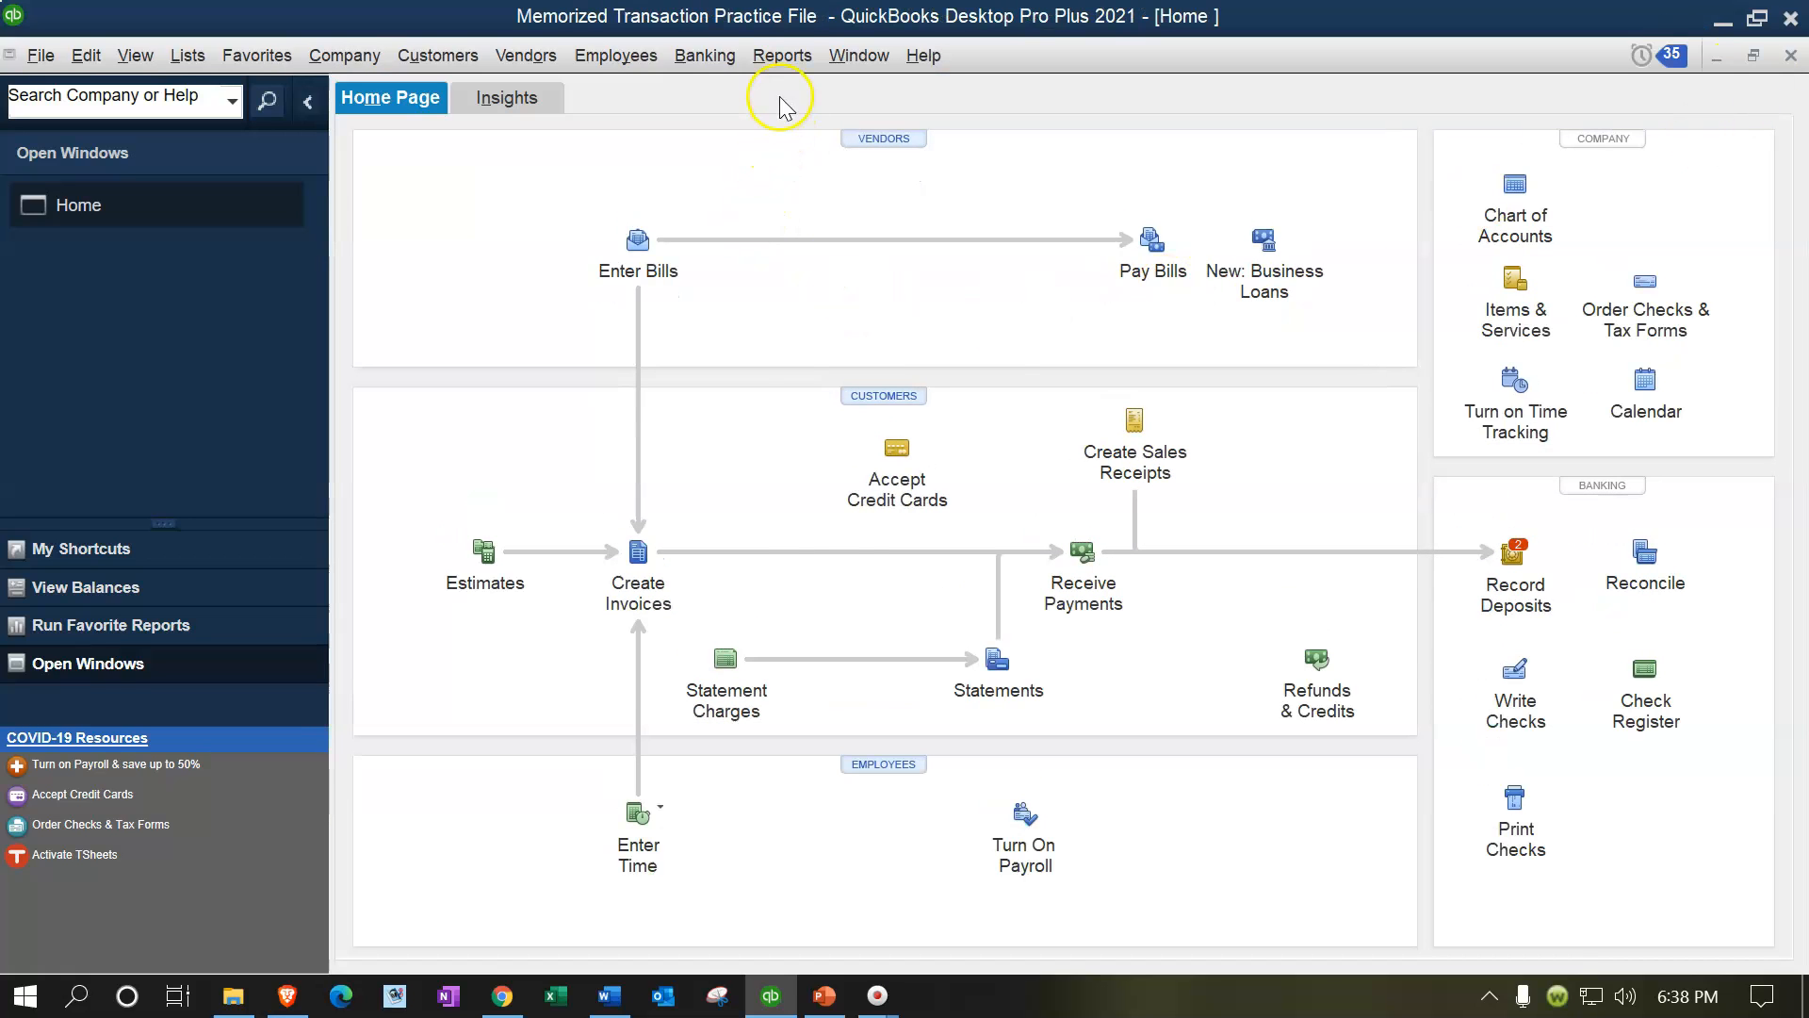
# Step: Open the Balance Sheet Standard report from the company and financial reports
pyautogui.click(781, 55)
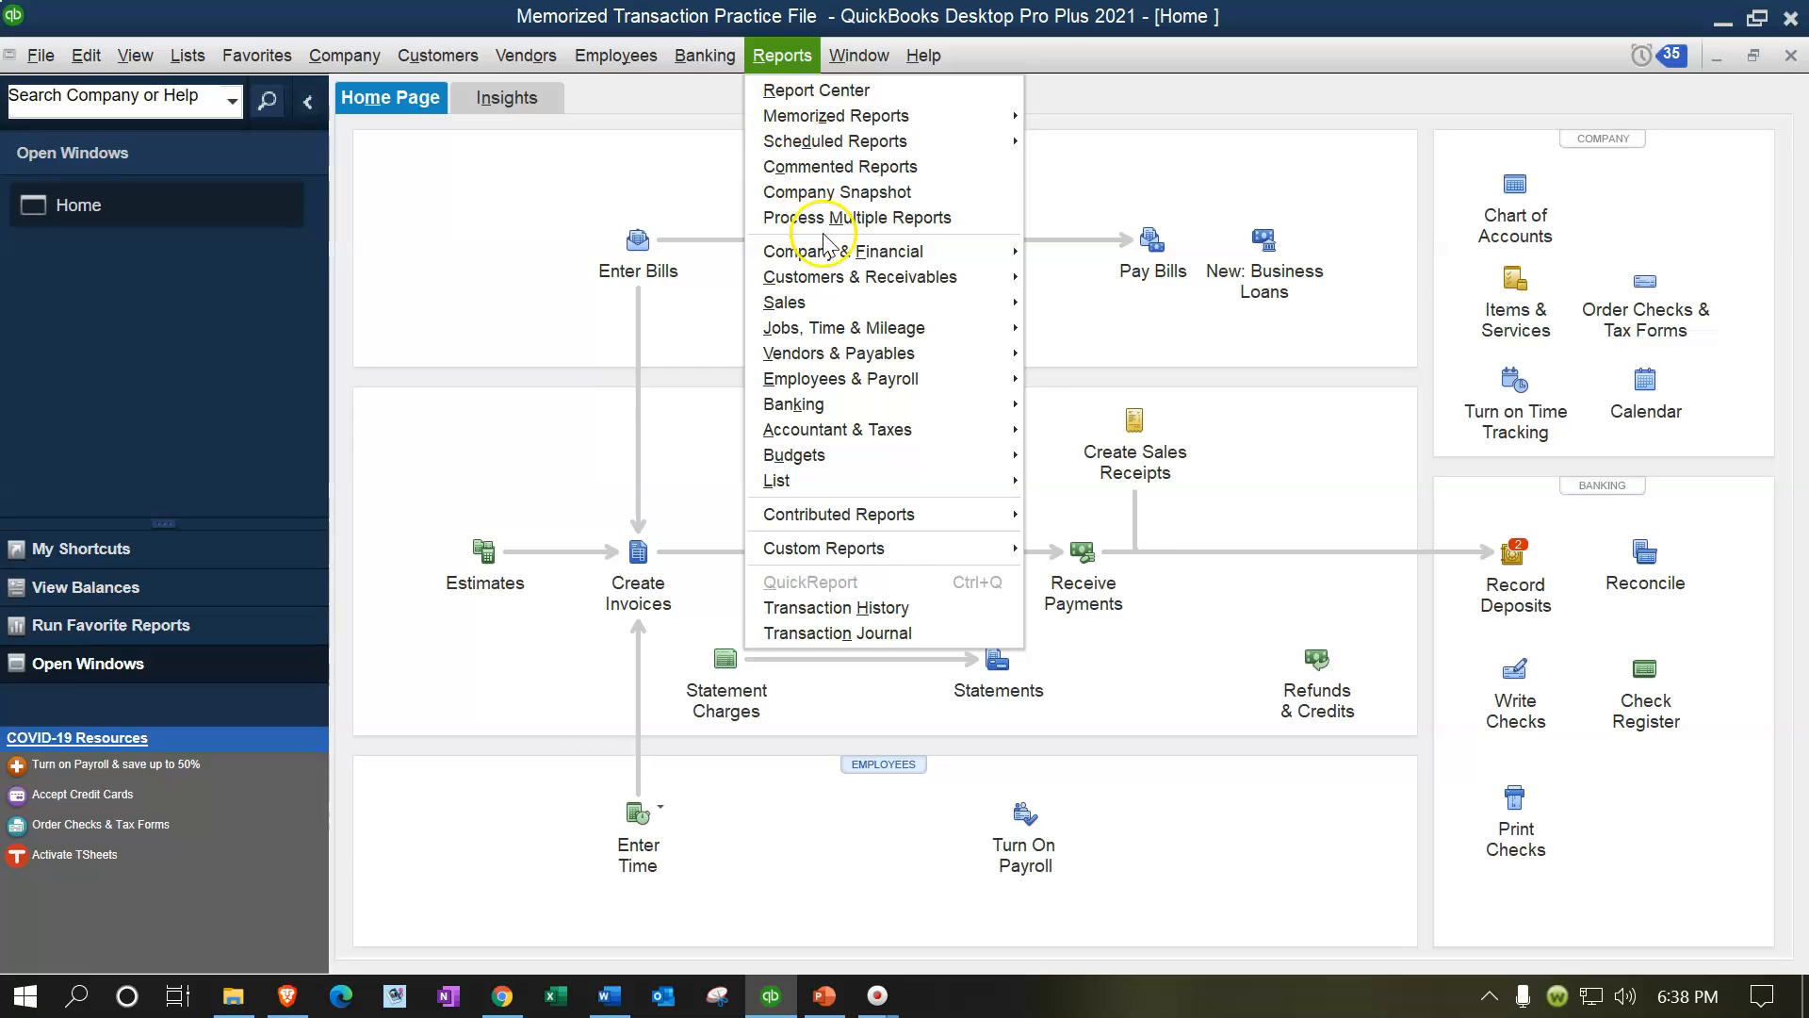
pyautogui.moveTo(848, 251)
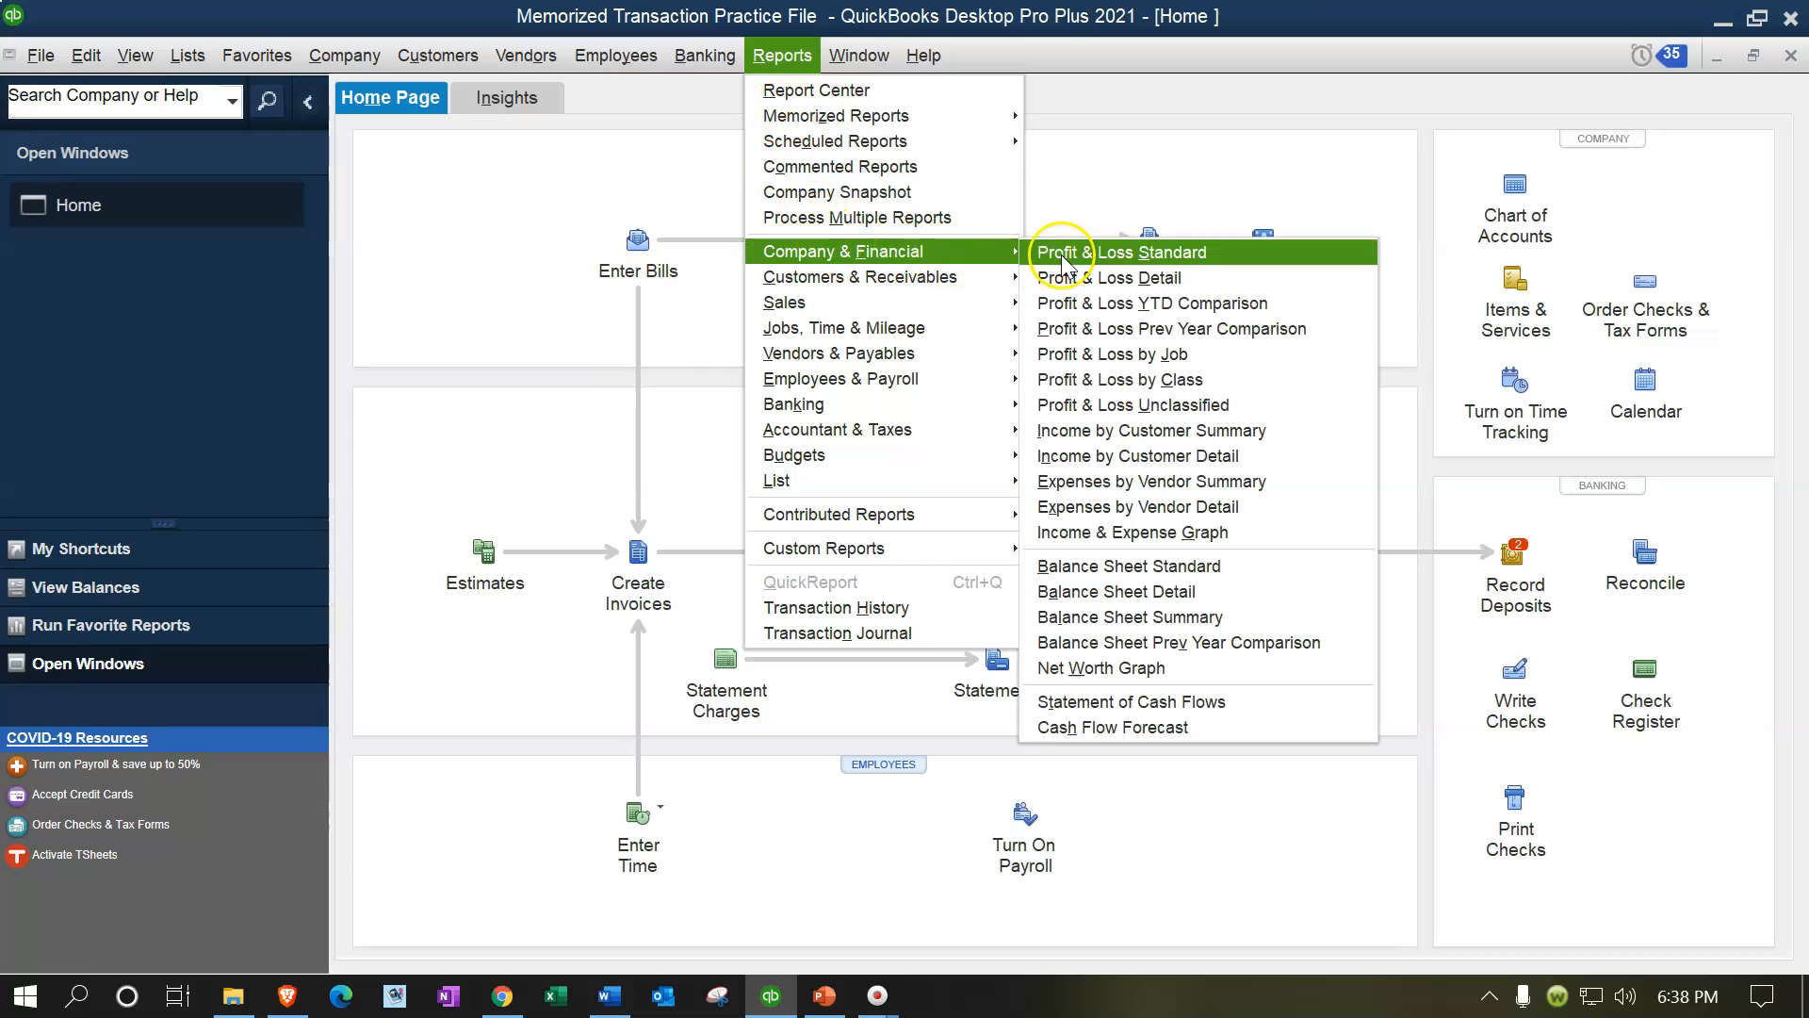
pyautogui.click(1149, 564)
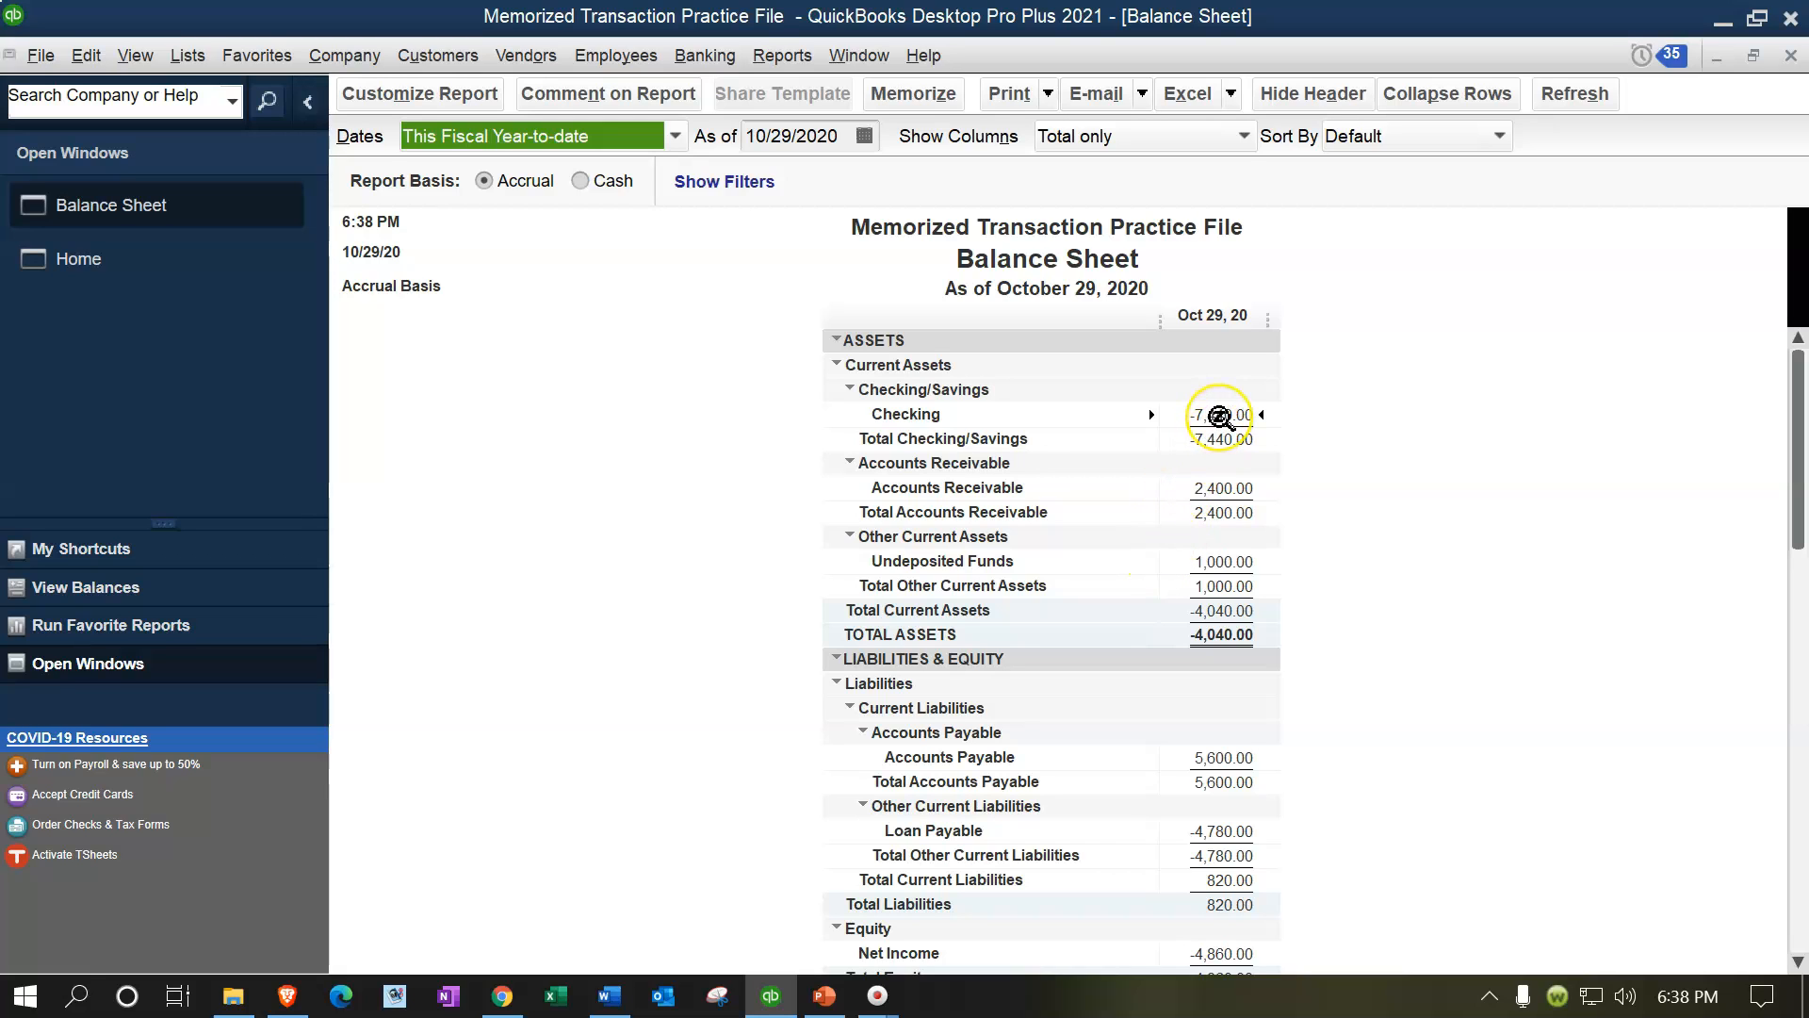
# Step: Drill into the Checking balance and examine the Customer 5 sales receipt entries dated 09/15/2020 and 10/15/2020
pyautogui.doubleClick(1220, 415)
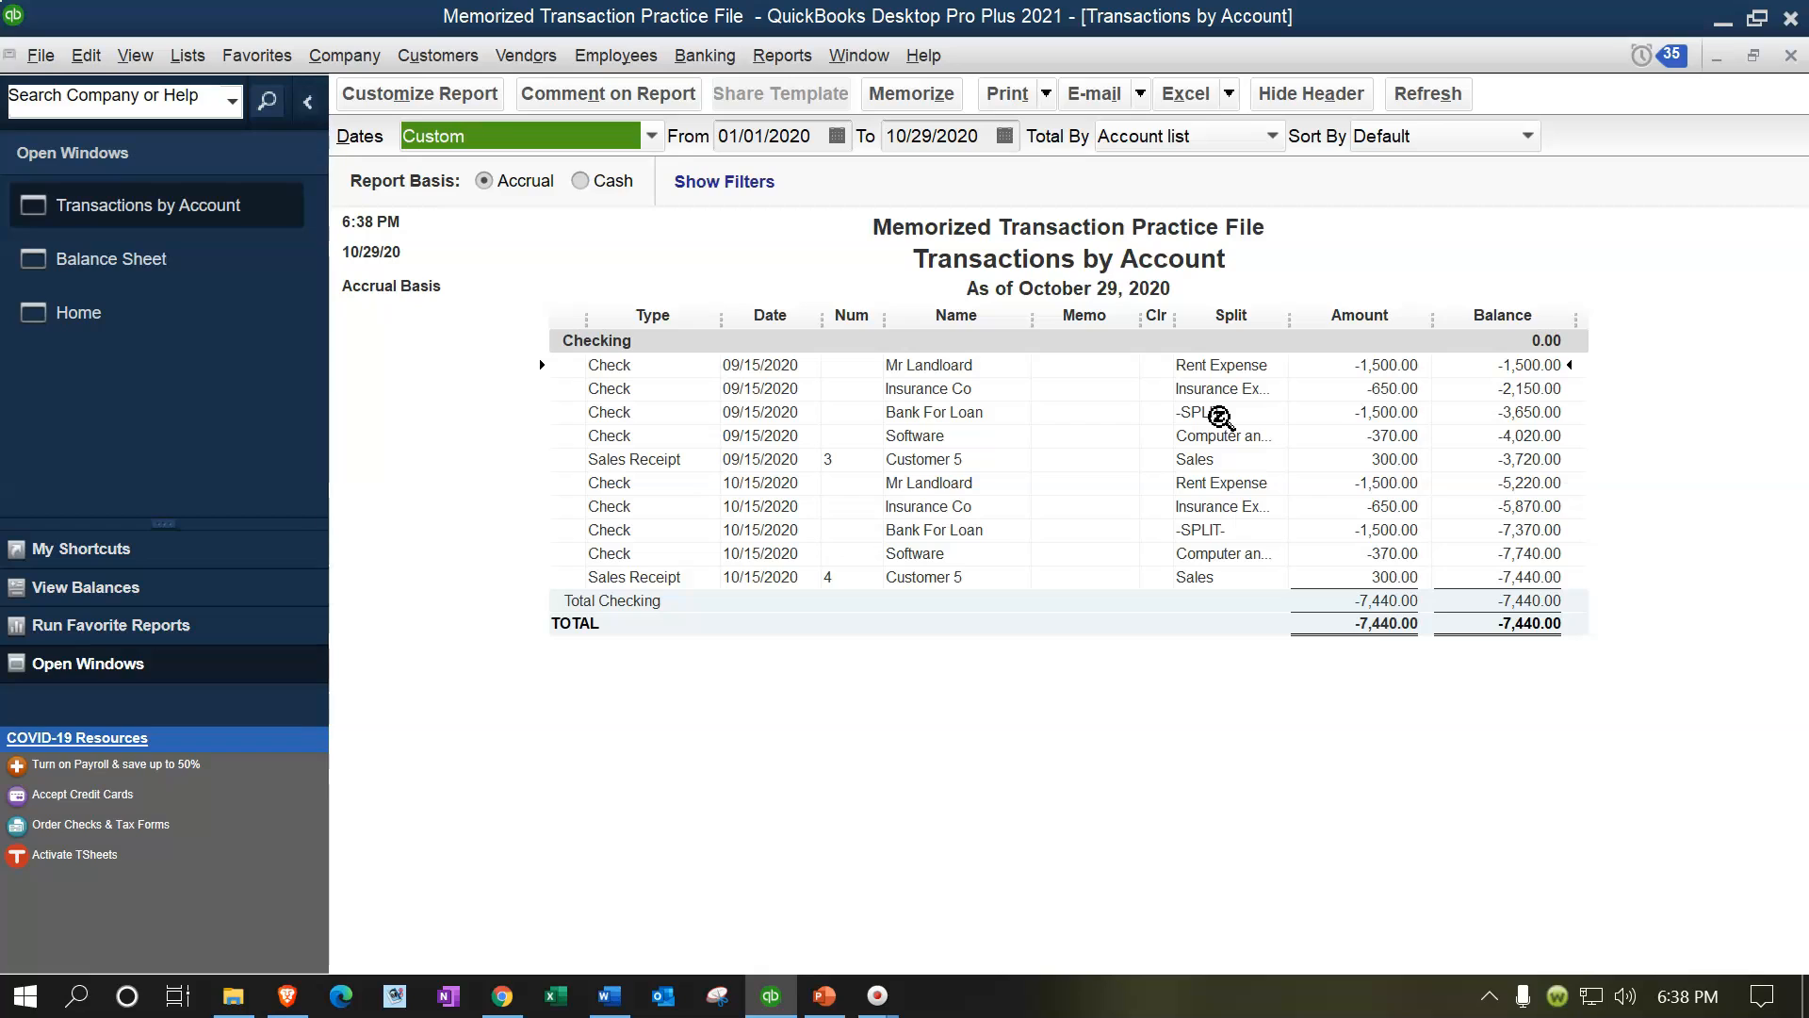
pyautogui.click(726, 458)
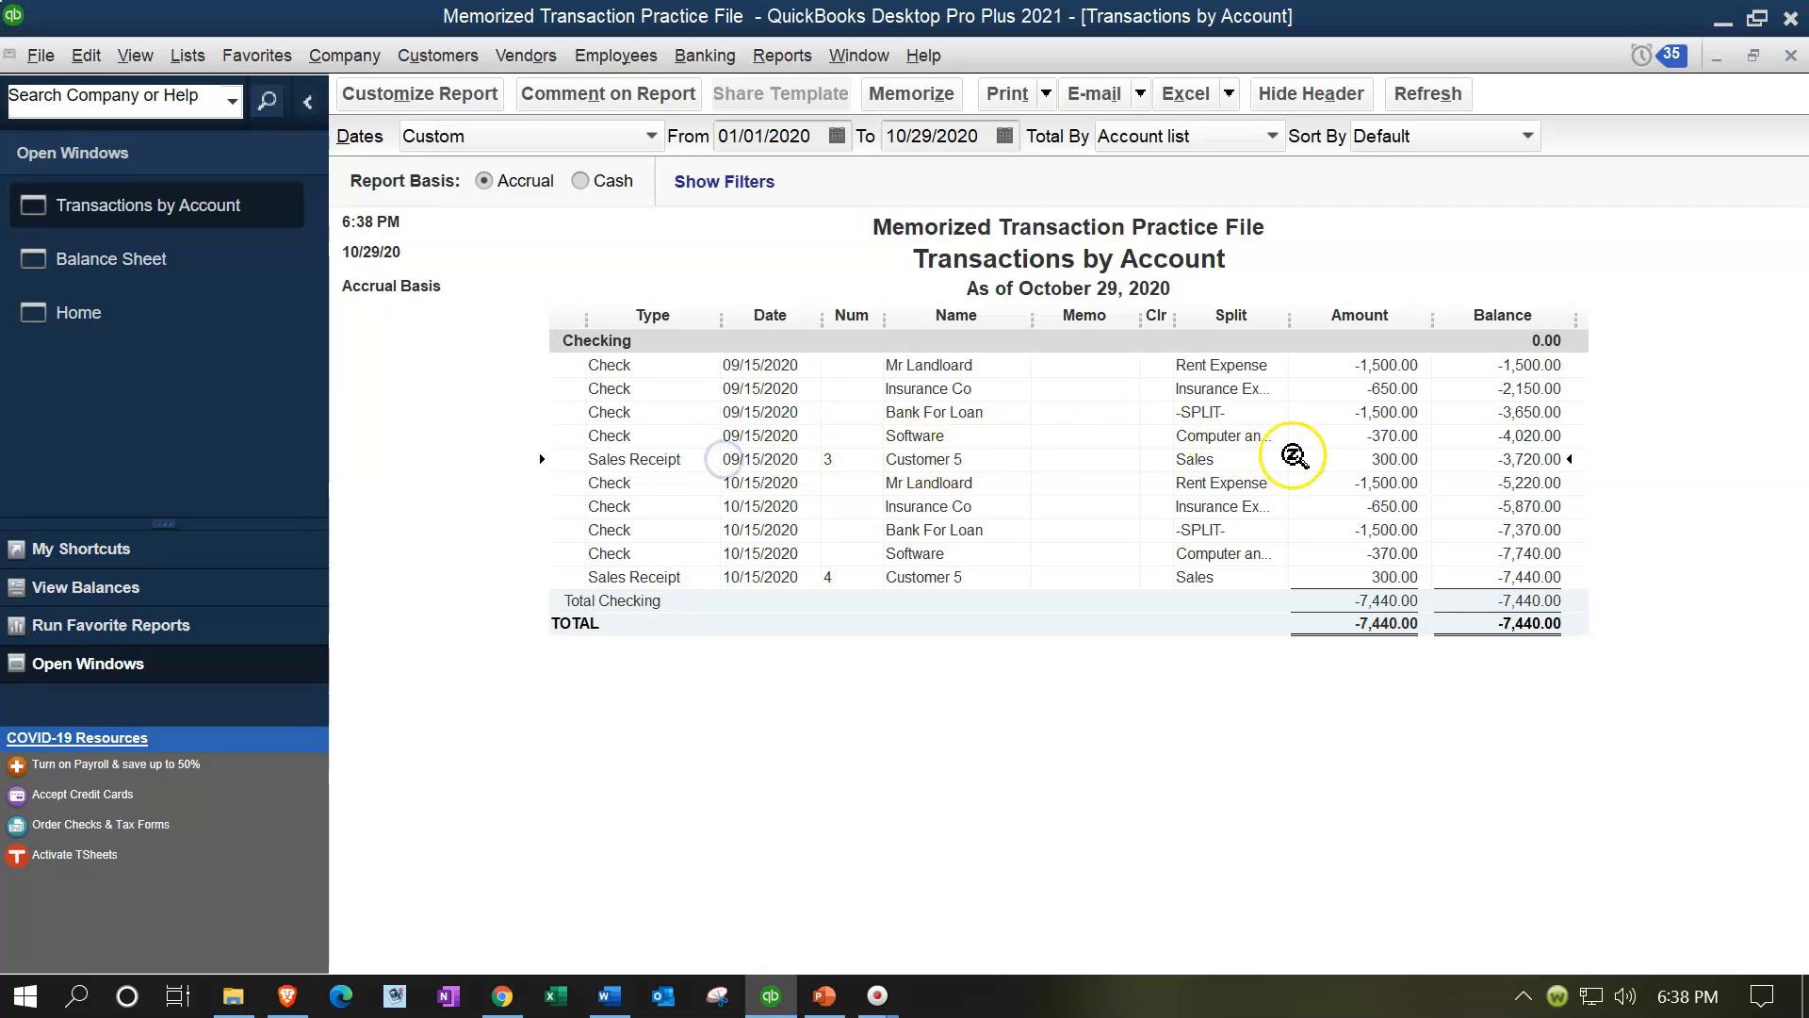
pyautogui.click(1368, 571)
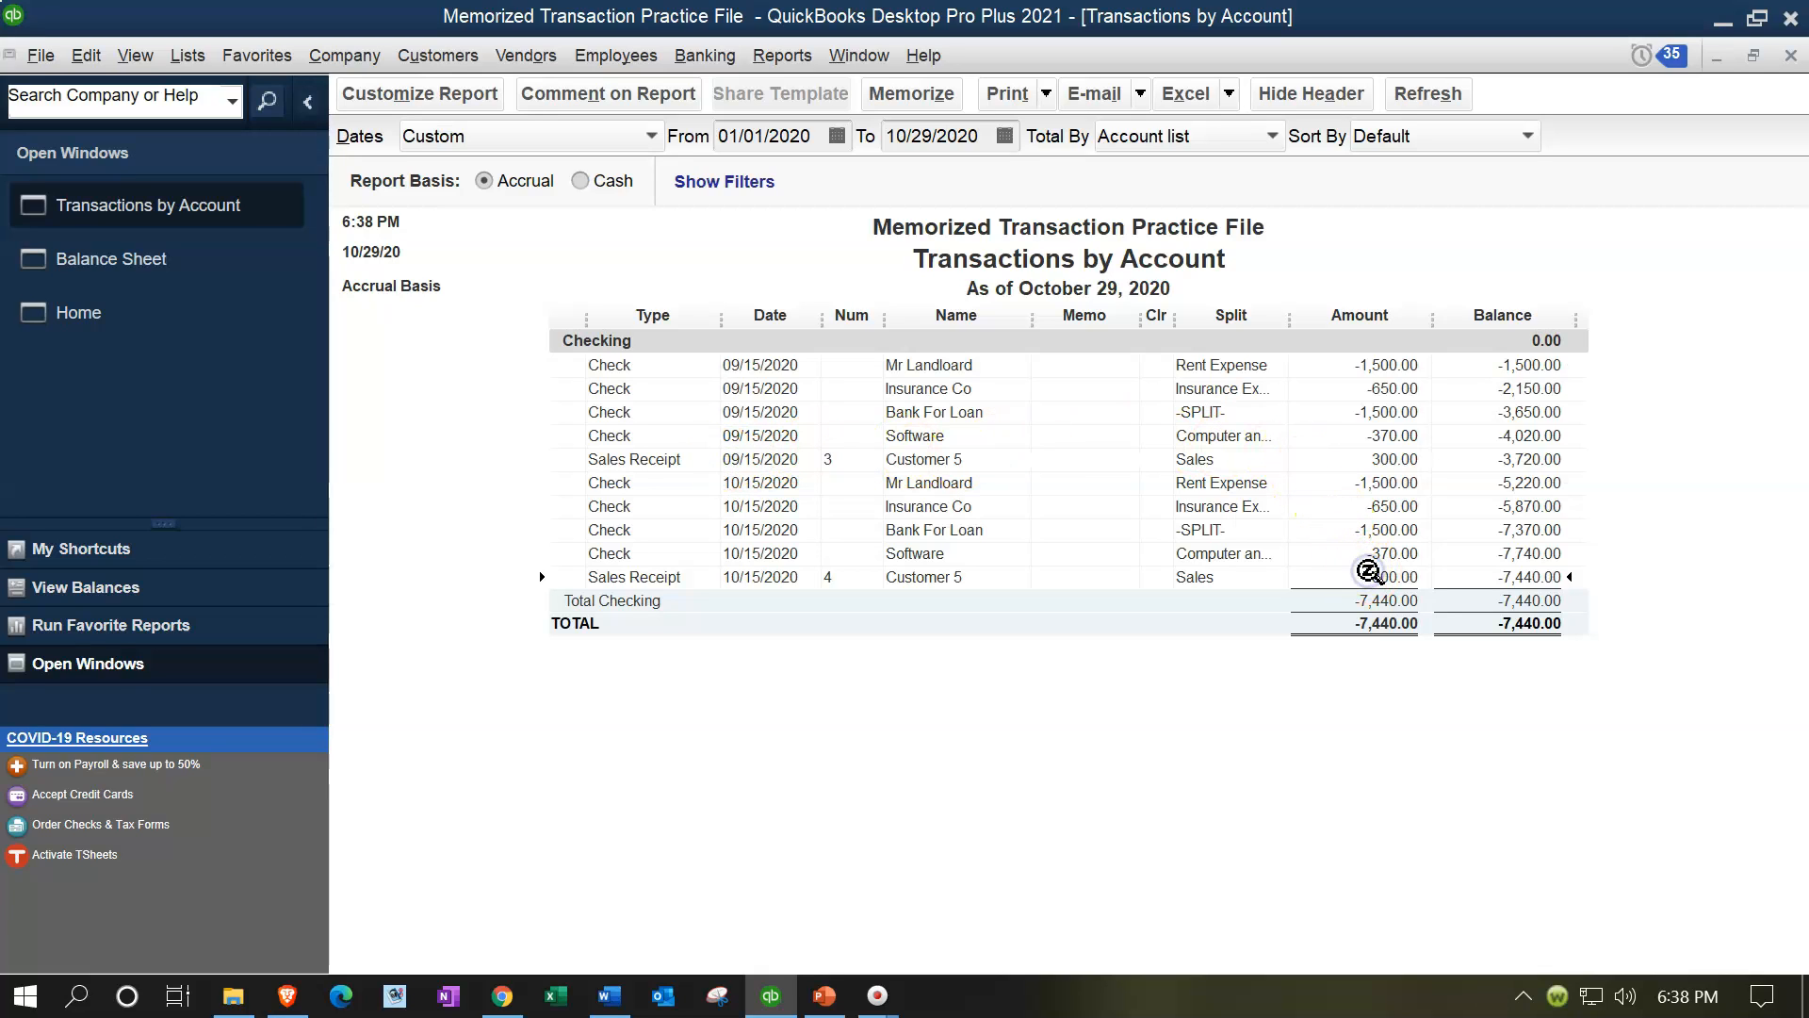